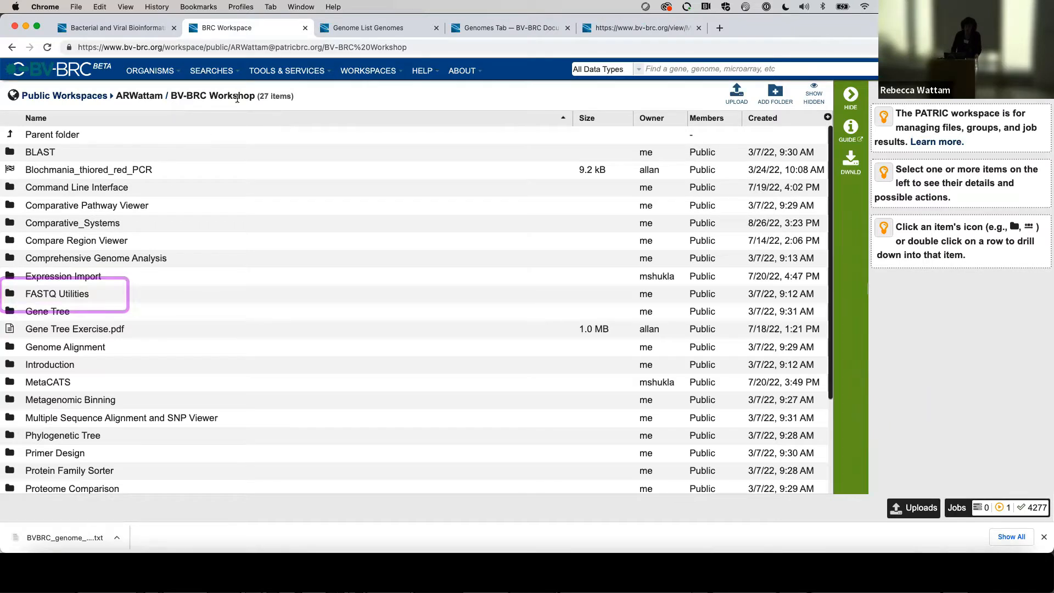
# View FastQ Read me for workshop.txt from the FASTQ Utilities folder and select the good-reads accession SRR12717033
pyautogui.click(12, 294)
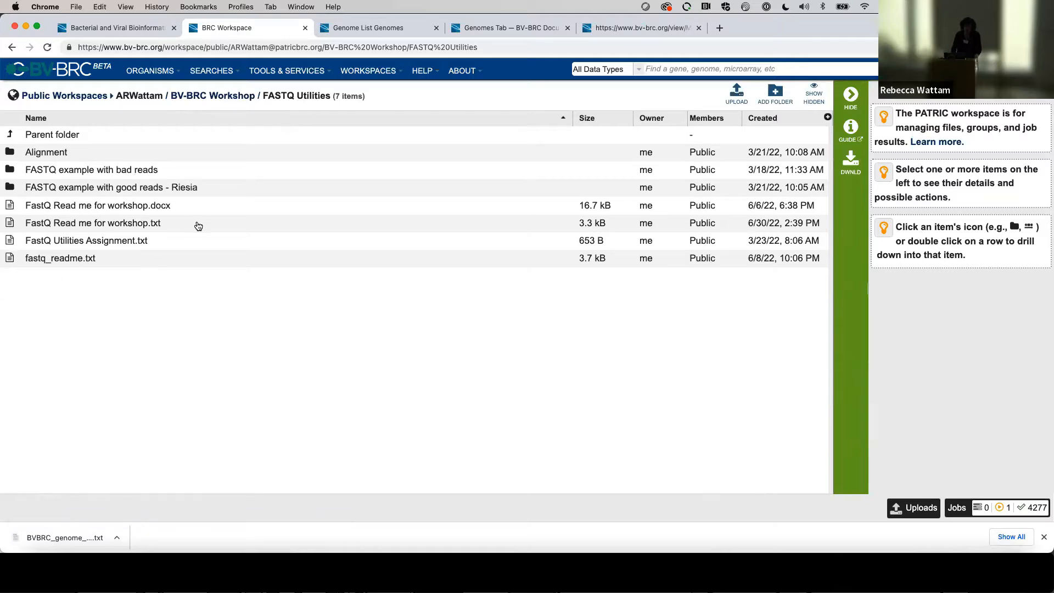
pyautogui.click(194, 230)
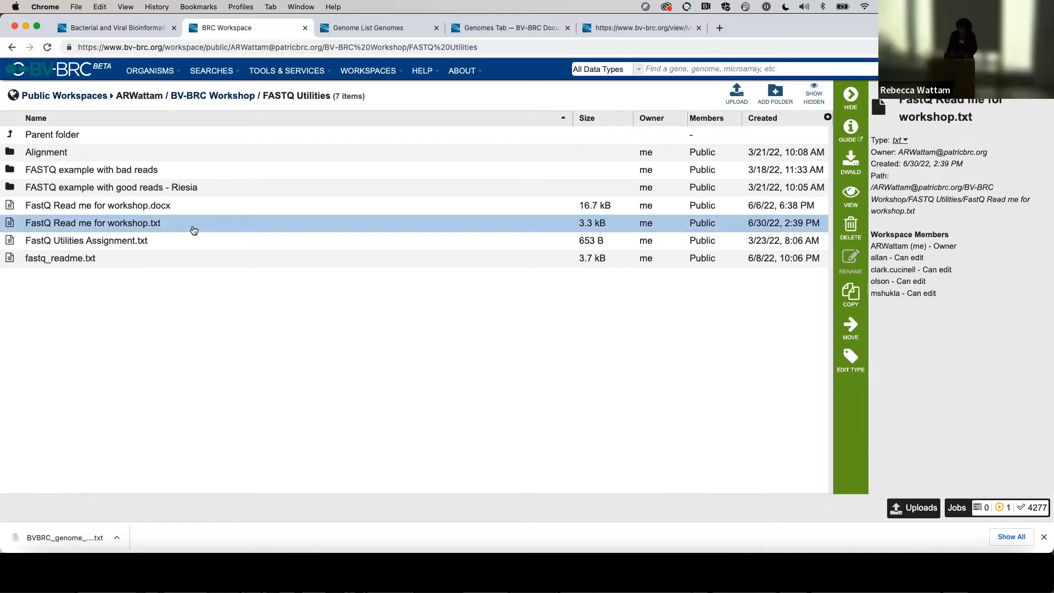
pyautogui.press('super+equal')
pyautogui.press('super+equal')
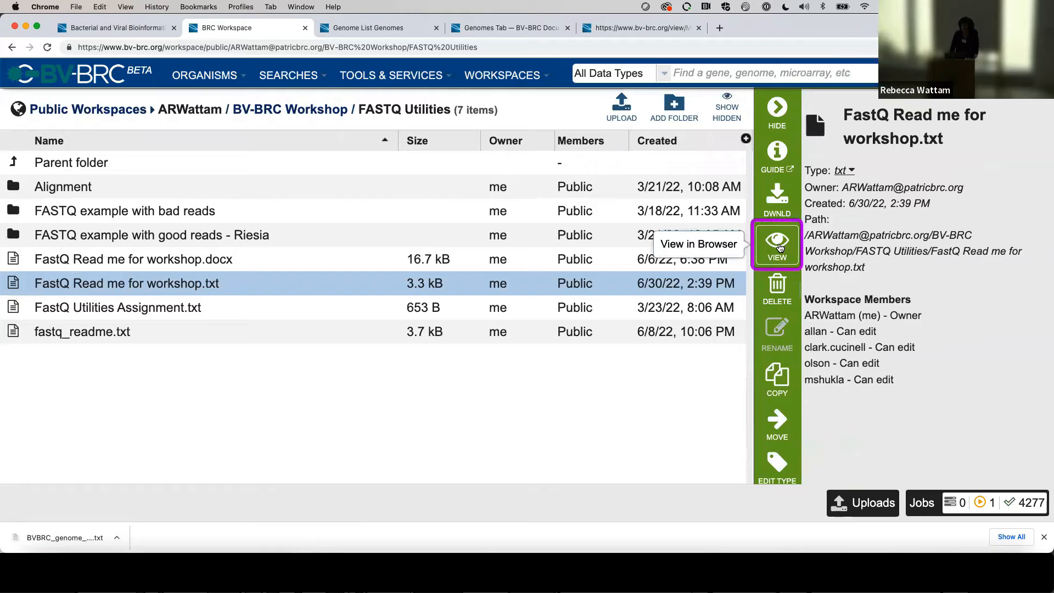
pyautogui.click(780, 248)
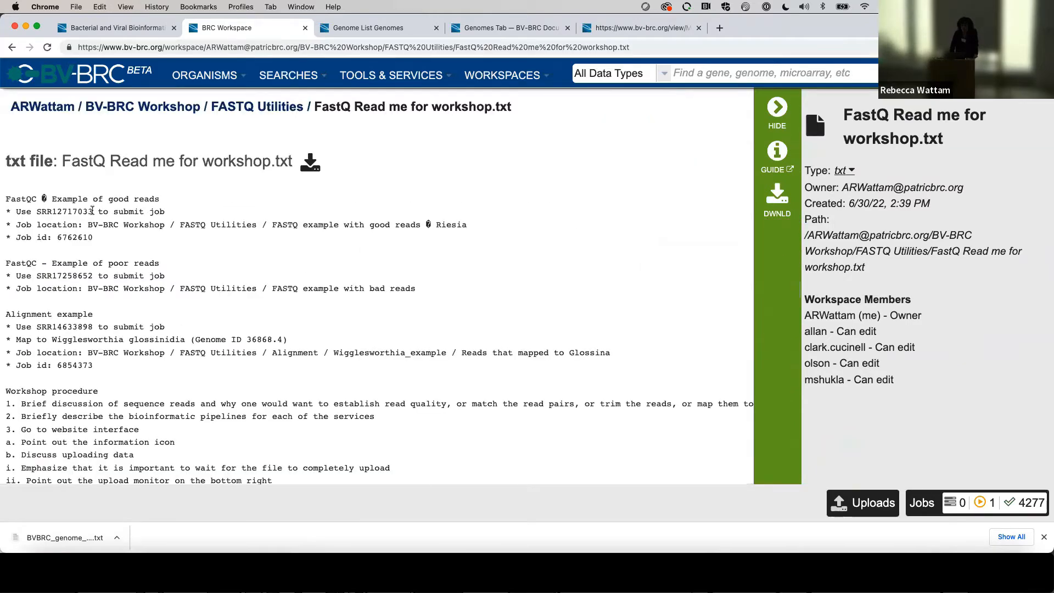
pyautogui.moveTo(93, 211); pyautogui.dragTo(39, 212)
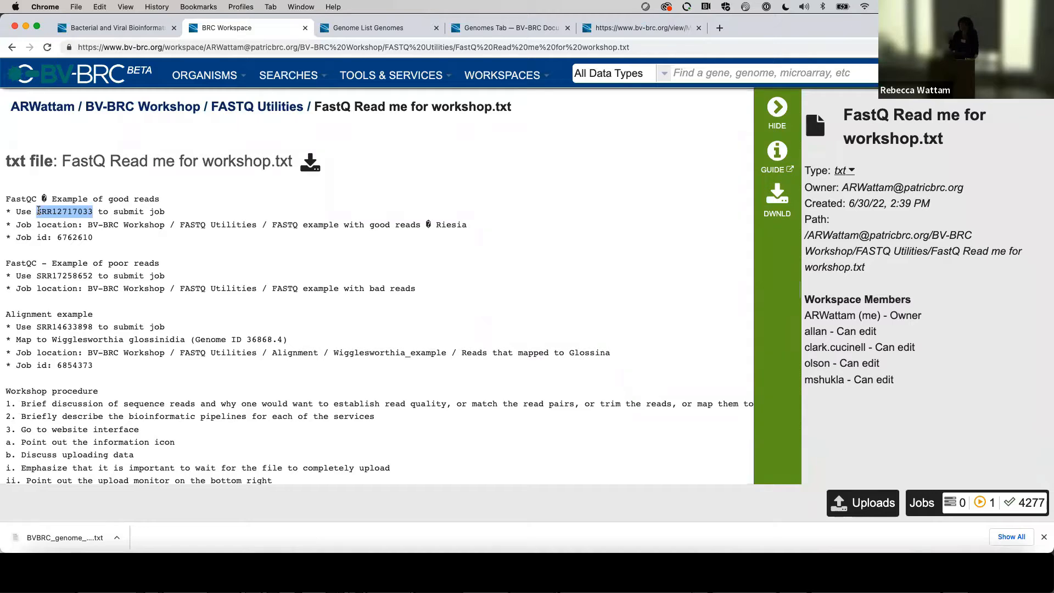
# Open the Fastq Utilities service from the BV-BRC home page, keeping the workshop read-me open separately
pyautogui.click(116, 29)
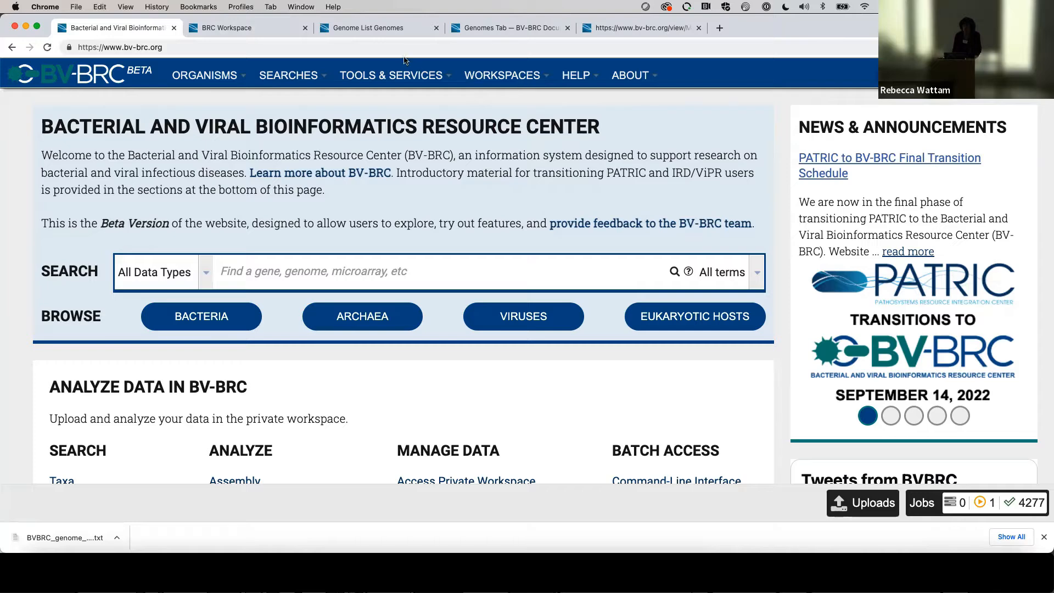
pyautogui.moveTo(413, 81)
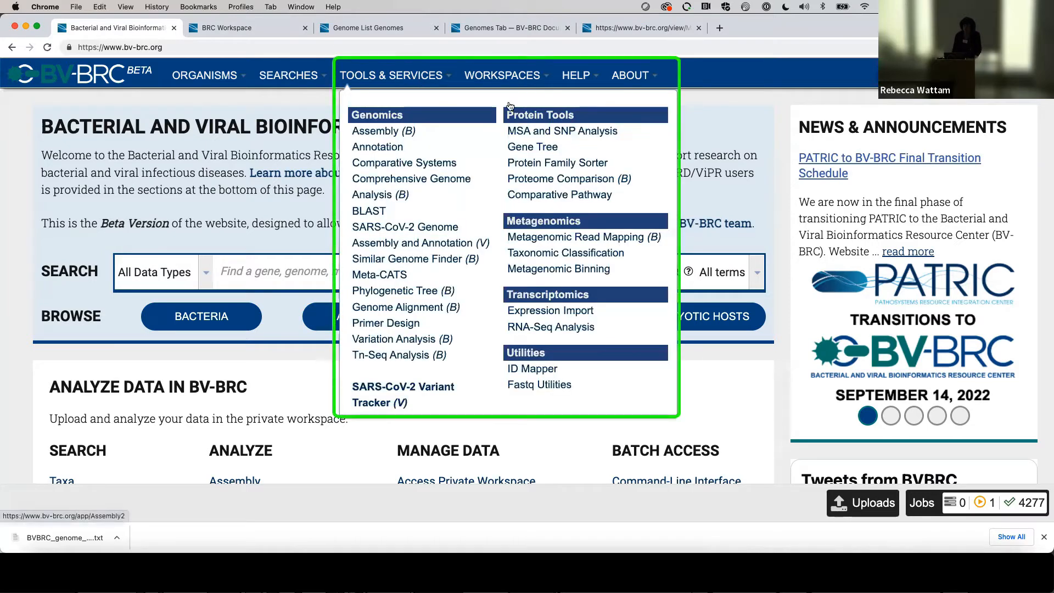
pyautogui.click(555, 388)
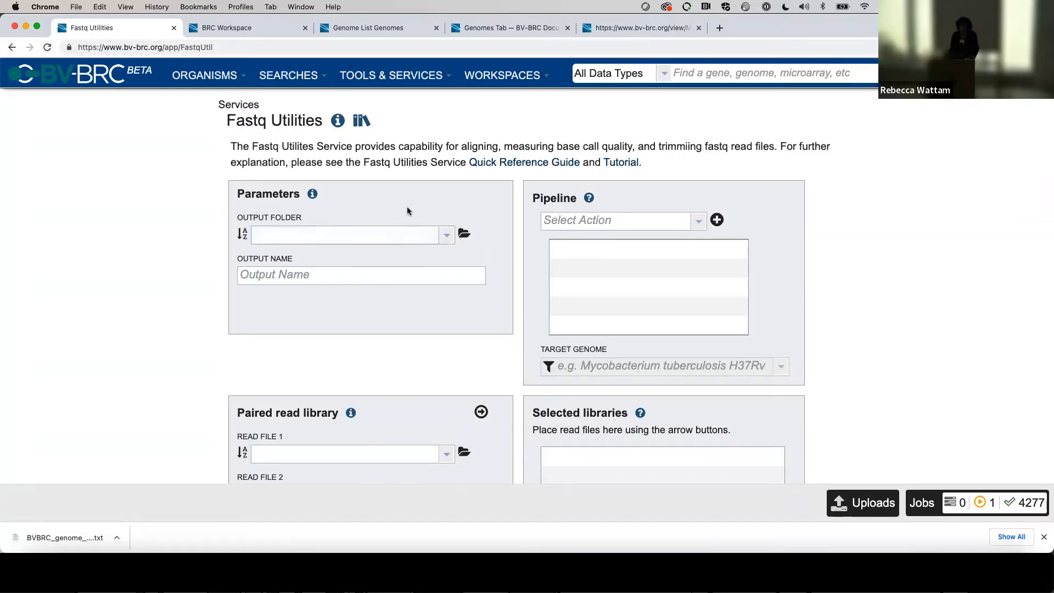
# Create a folder named "Virginia Workshop August" in the home workspace while choosing the job's output folder
pyautogui.click(465, 236)
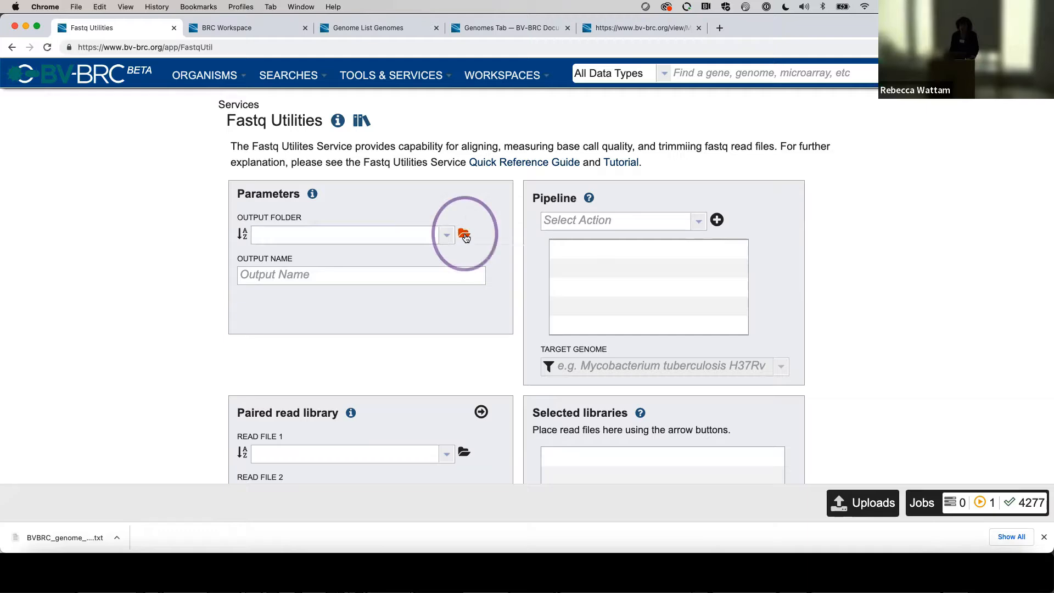
pyautogui.click(465, 236)
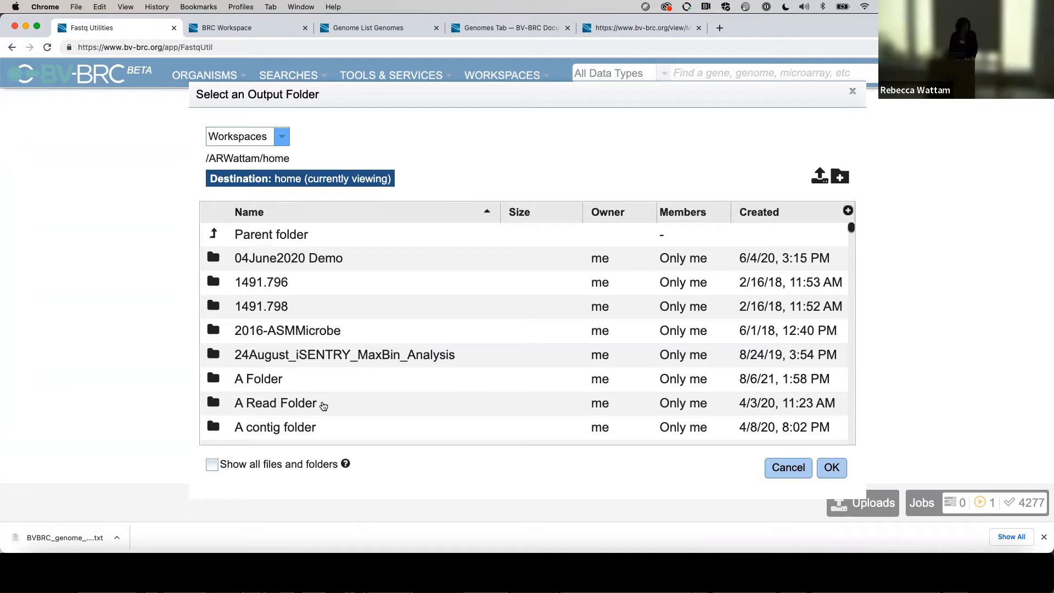
pyautogui.click(844, 170)
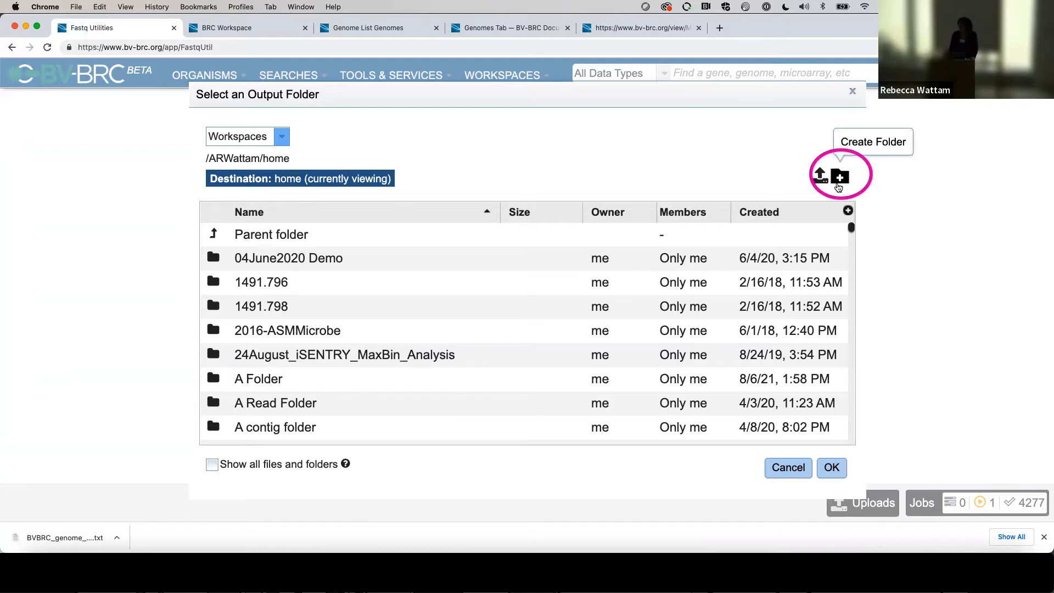
pyautogui.click(841, 179)
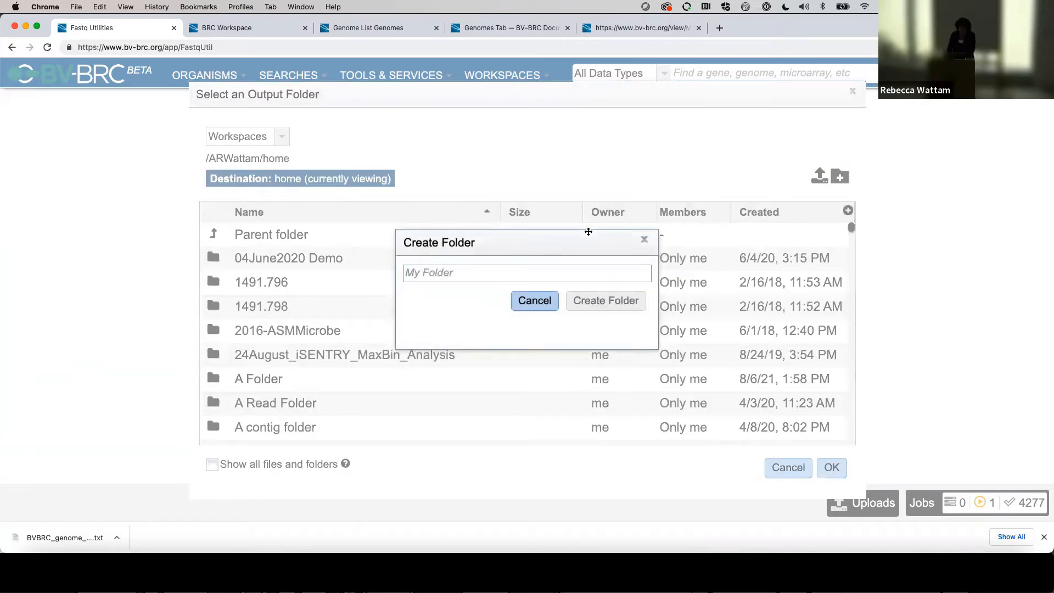
pyautogui.write('Virginia Worksh')
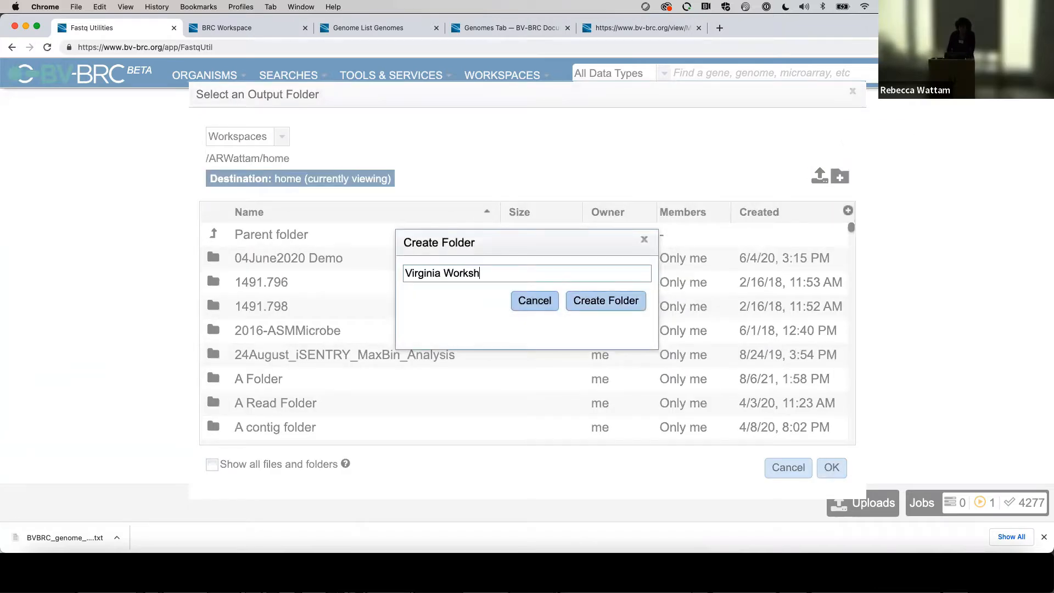
pyautogui.write('op August')
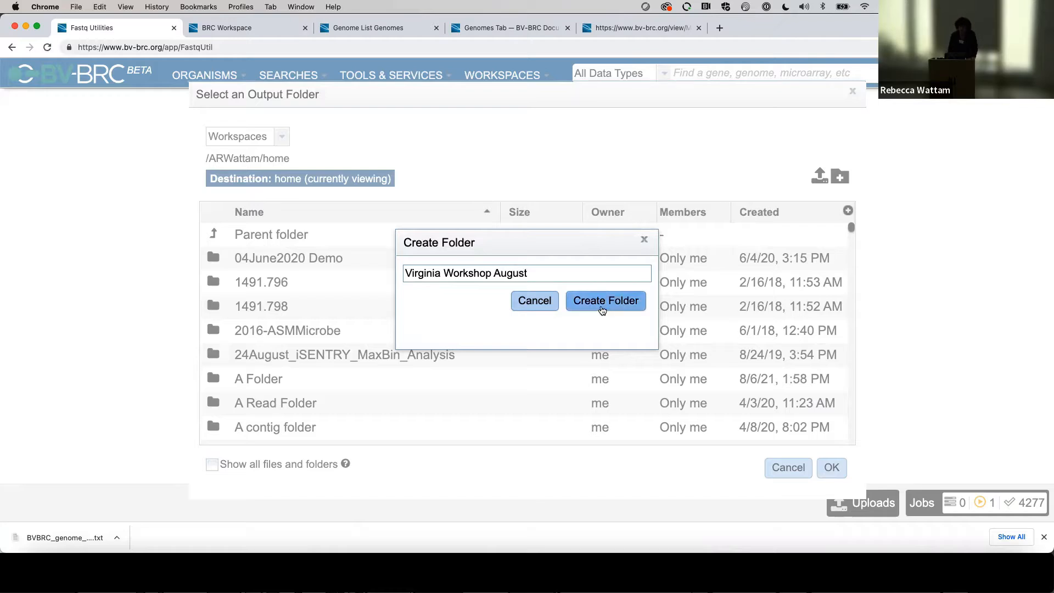
pyautogui.click(602, 302)
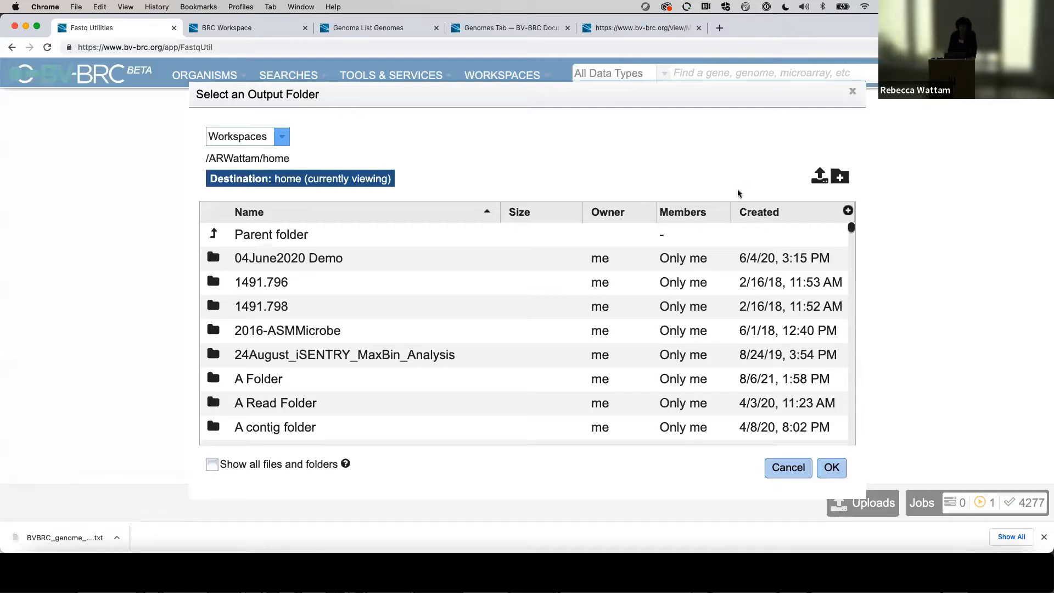
# Sort the folders by creation date, newest first, and set Virginia Workshop August as the output folder
pyautogui.click(758, 217)
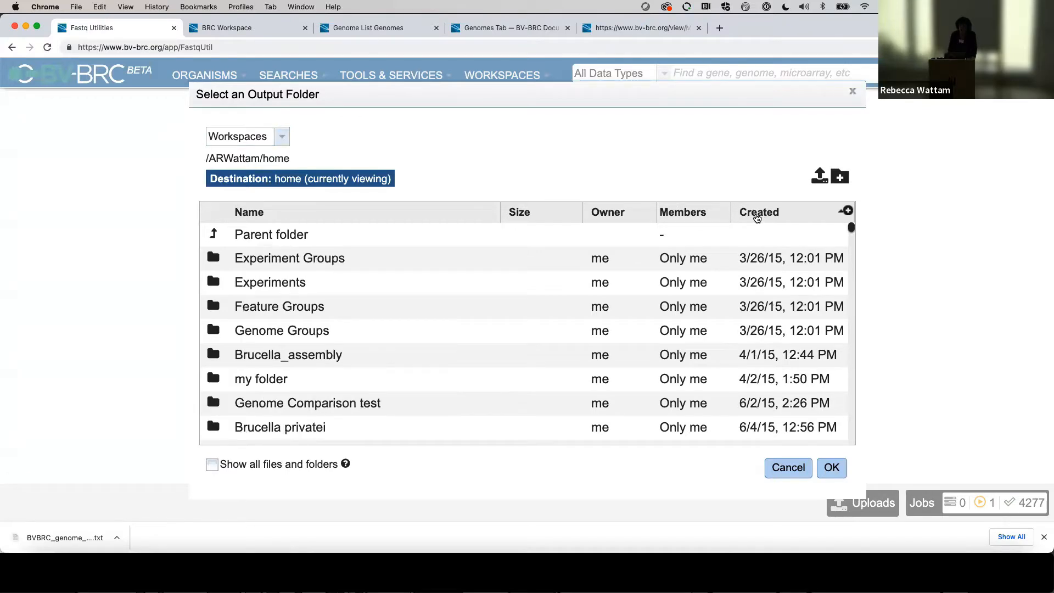
pyautogui.click(758, 218)
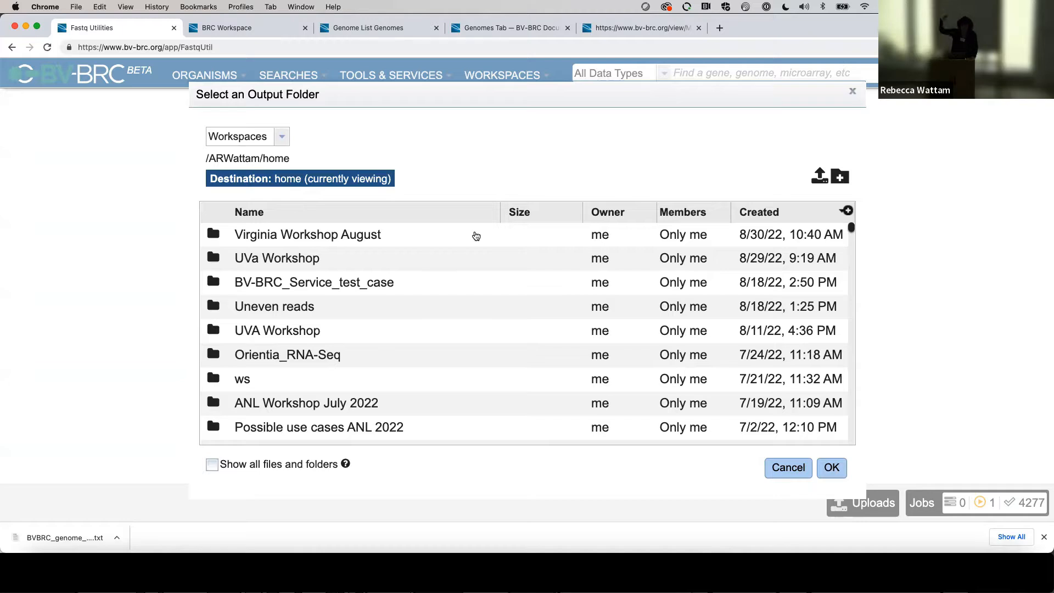
pyautogui.click(456, 235)
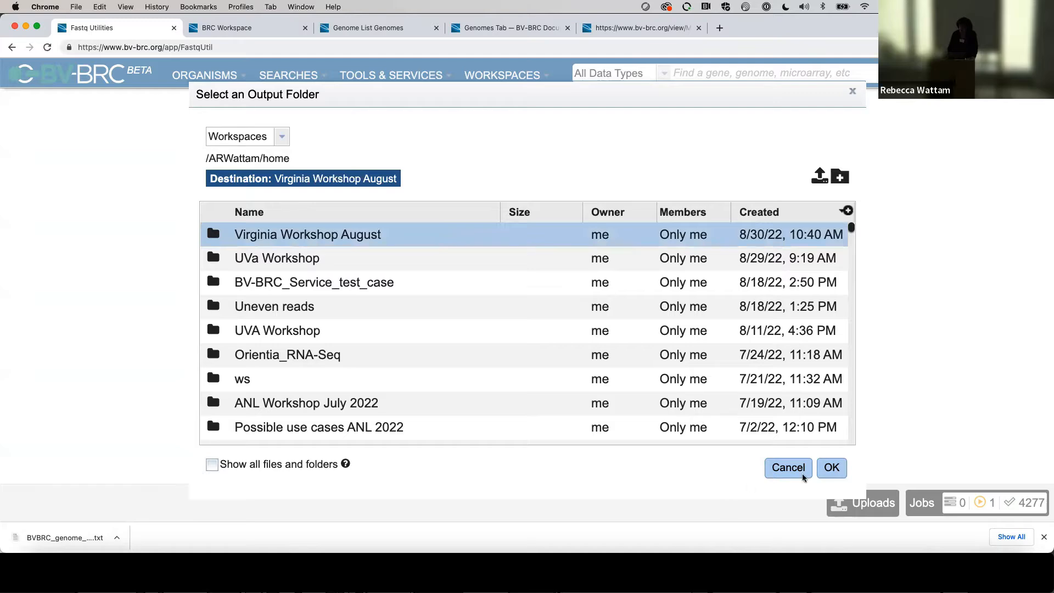
pyautogui.click(832, 468)
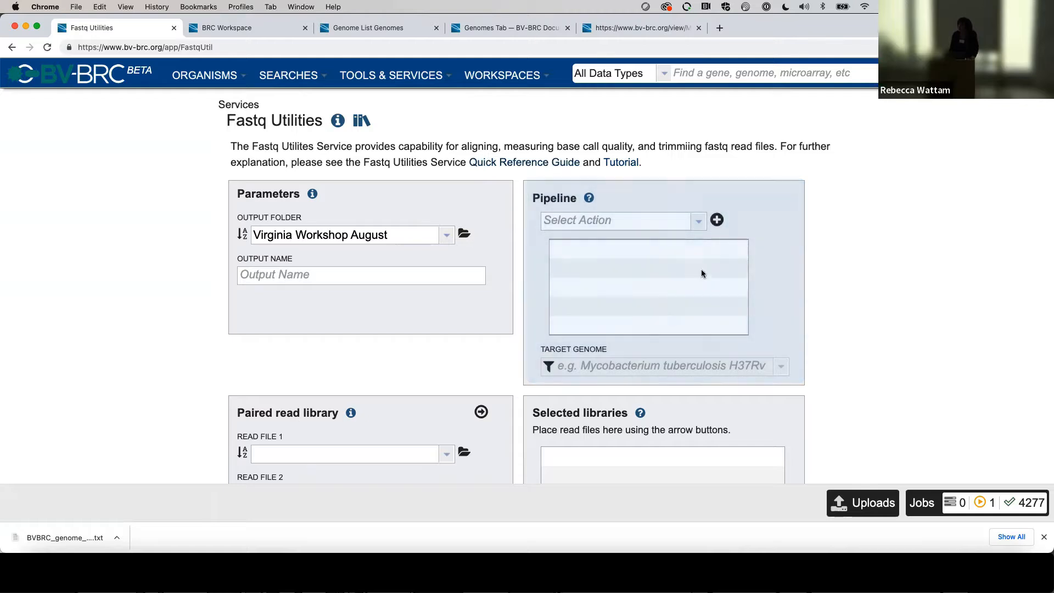
# Add the fastqc action to the Fastq Utilities pipeline
pyautogui.click(698, 230)
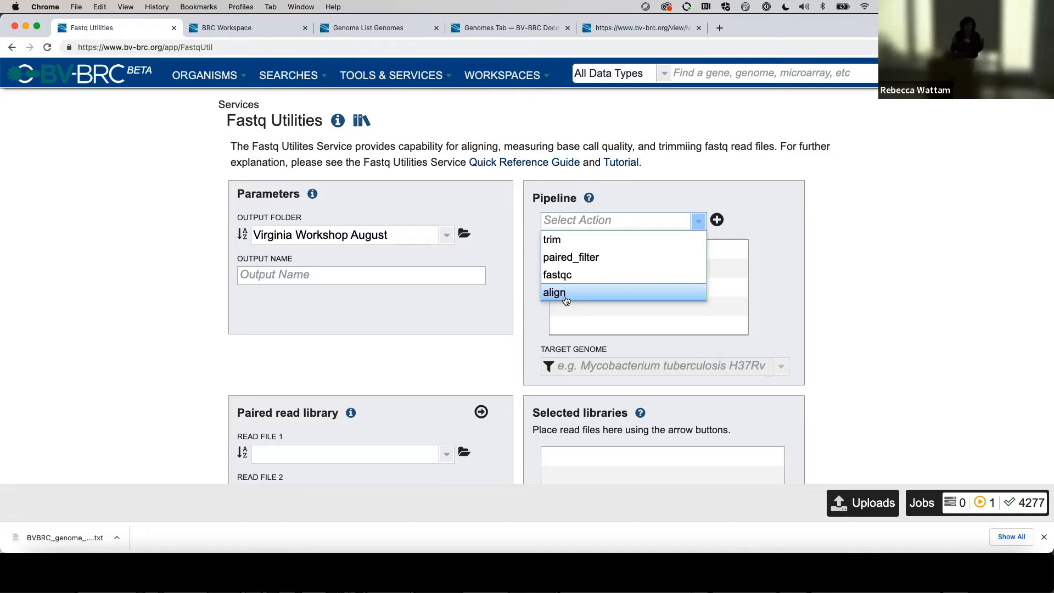
pyautogui.click(698, 222)
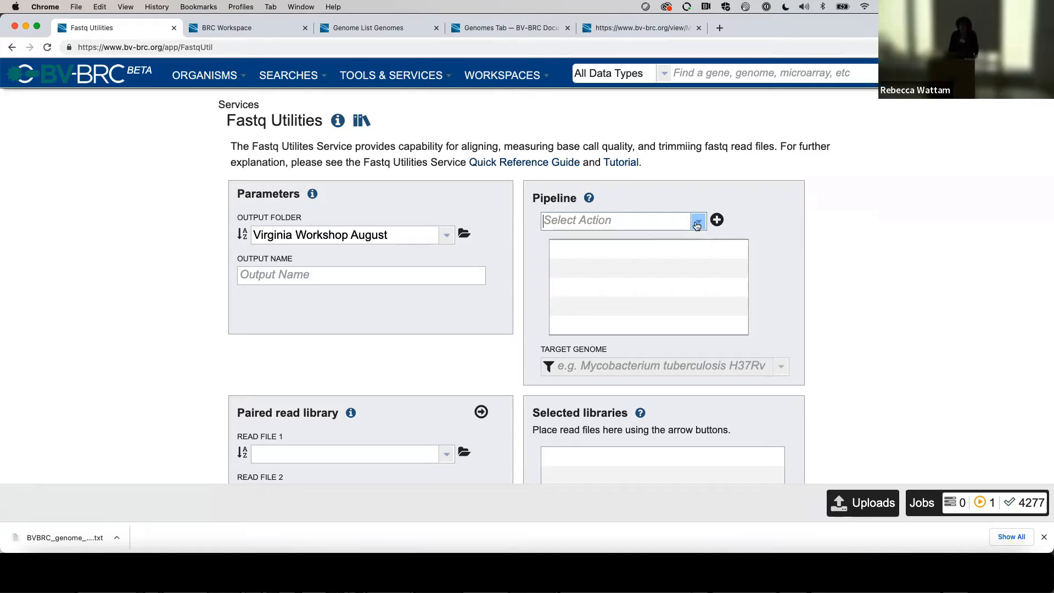
pyautogui.click(699, 223)
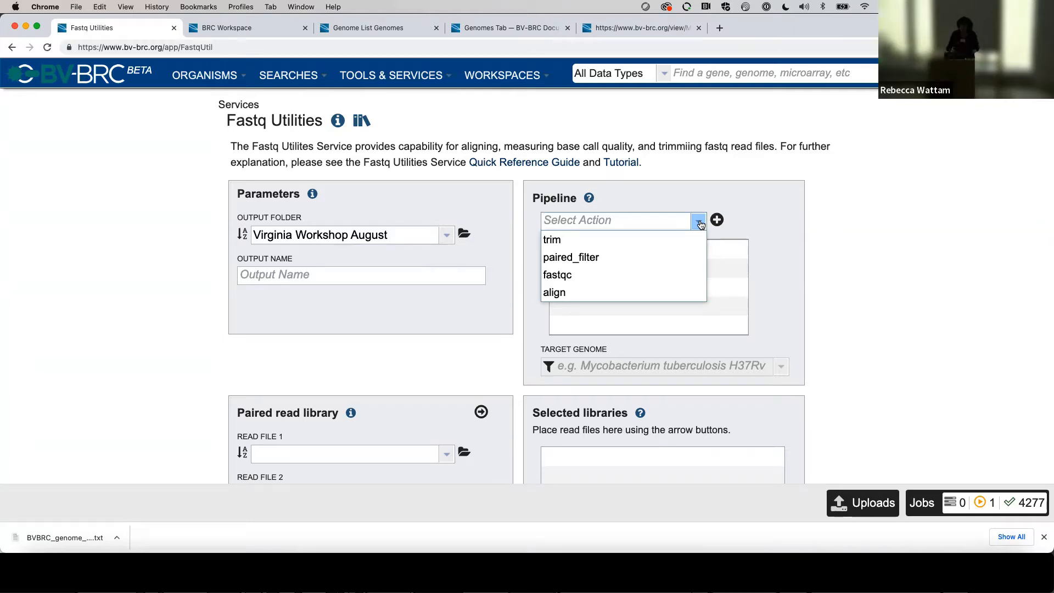
pyautogui.click(551, 280)
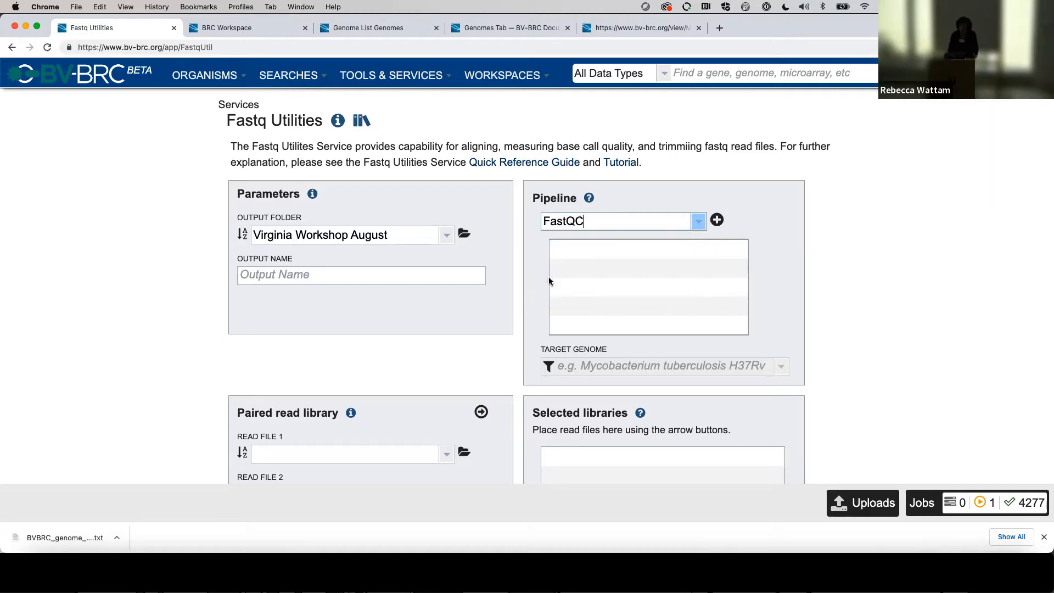
pyautogui.click(716, 220)
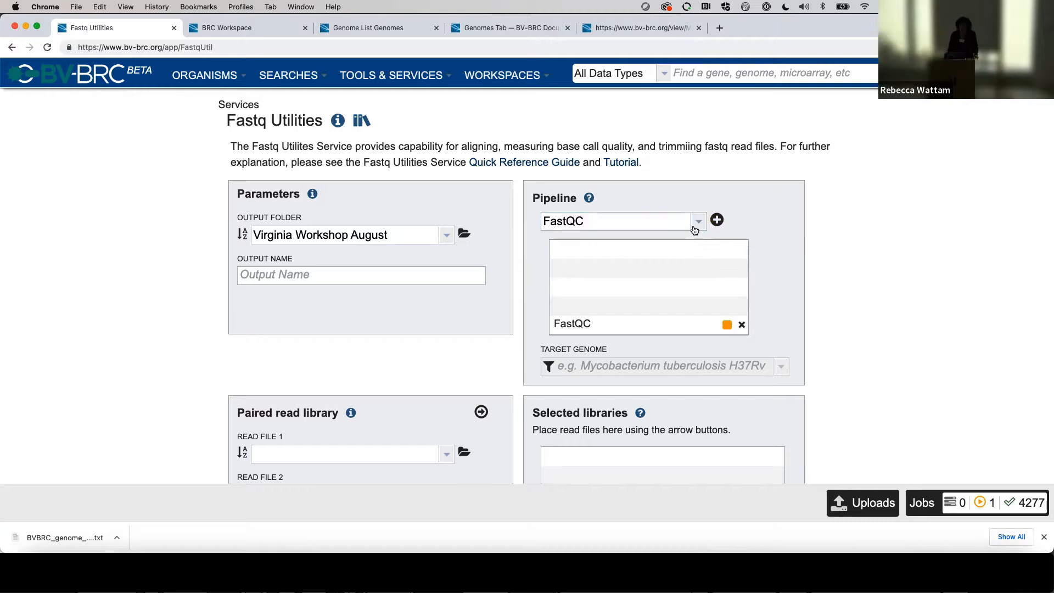
pyautogui.click(698, 221)
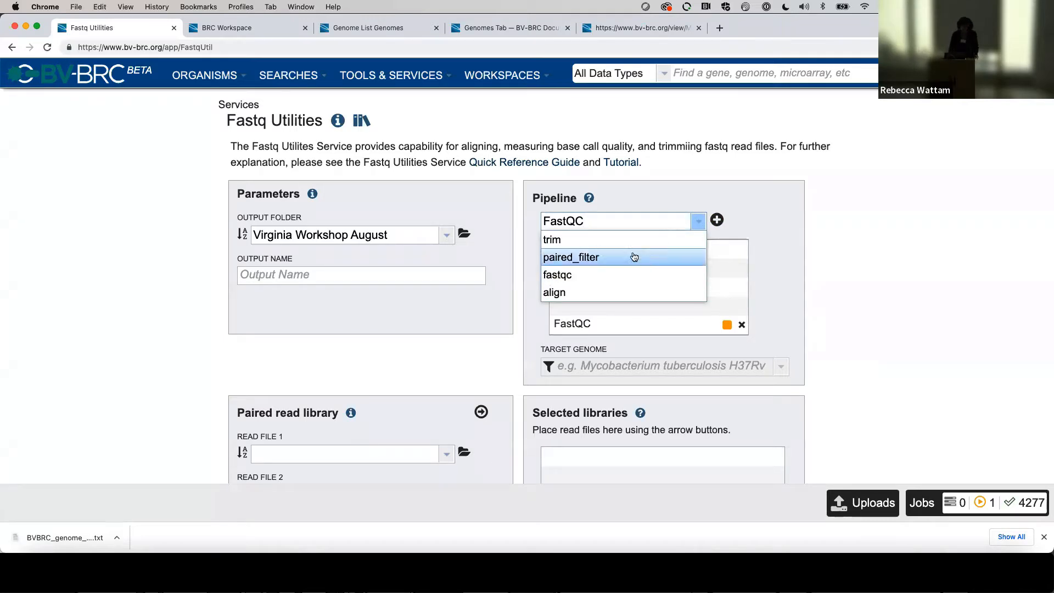
pyautogui.click(771, 209)
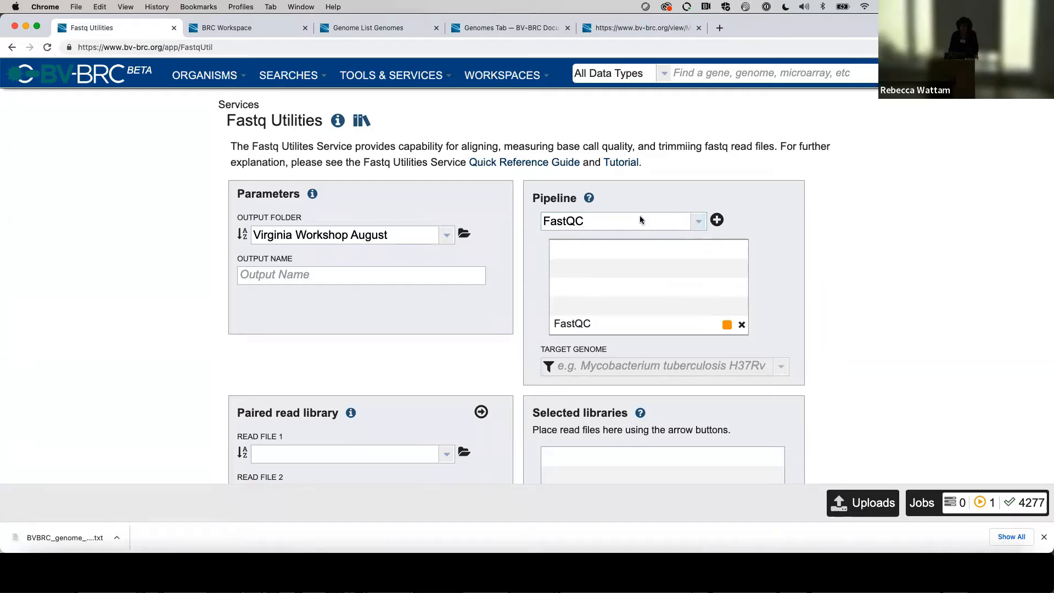
# Set the job's output name to "SRR12717033-fastqc-workshop example", using the accession from the workshop read-me
pyautogui.click(220, 29)
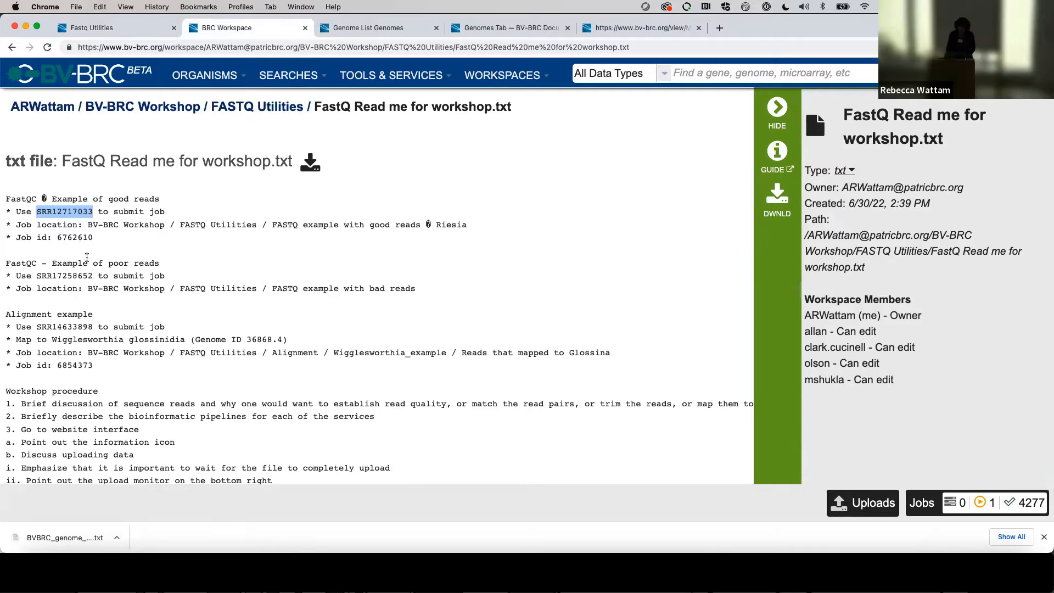
pyautogui.click(92, 27)
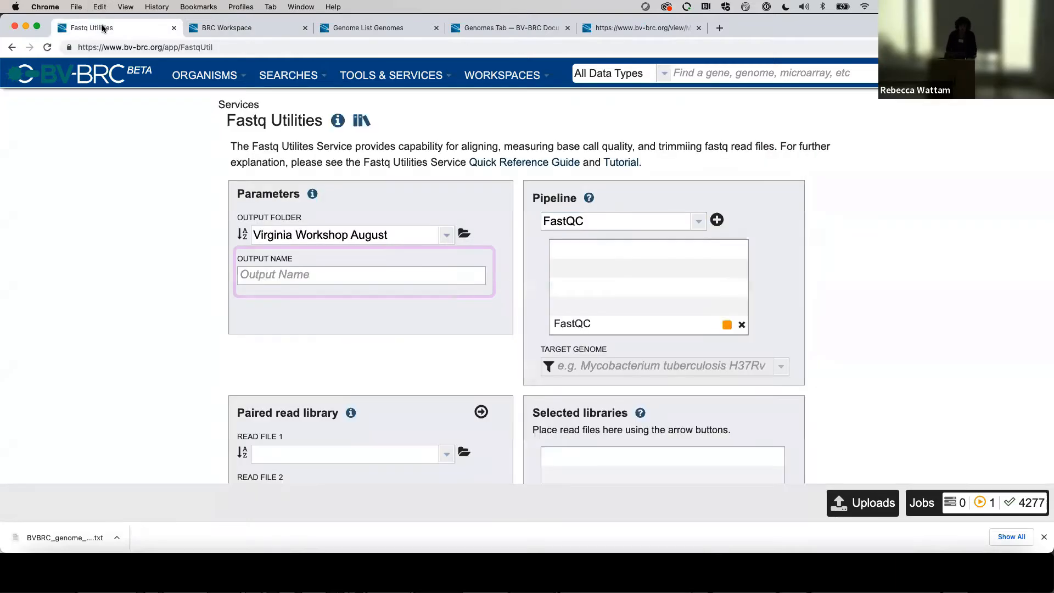
pyautogui.click(287, 276)
pyautogui.write('SRR12717033')
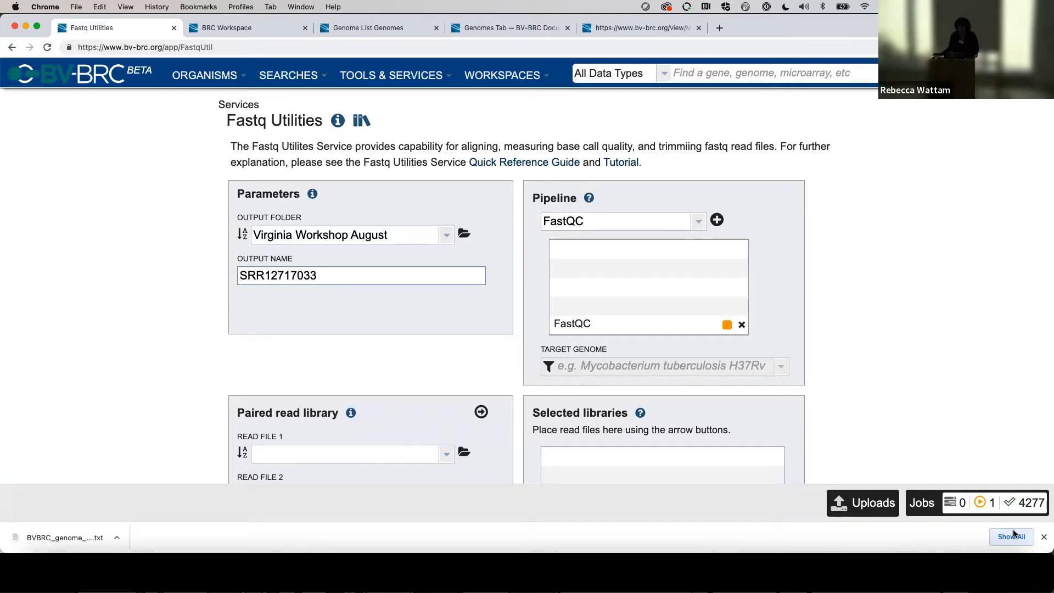
pyautogui.write('-fastq')
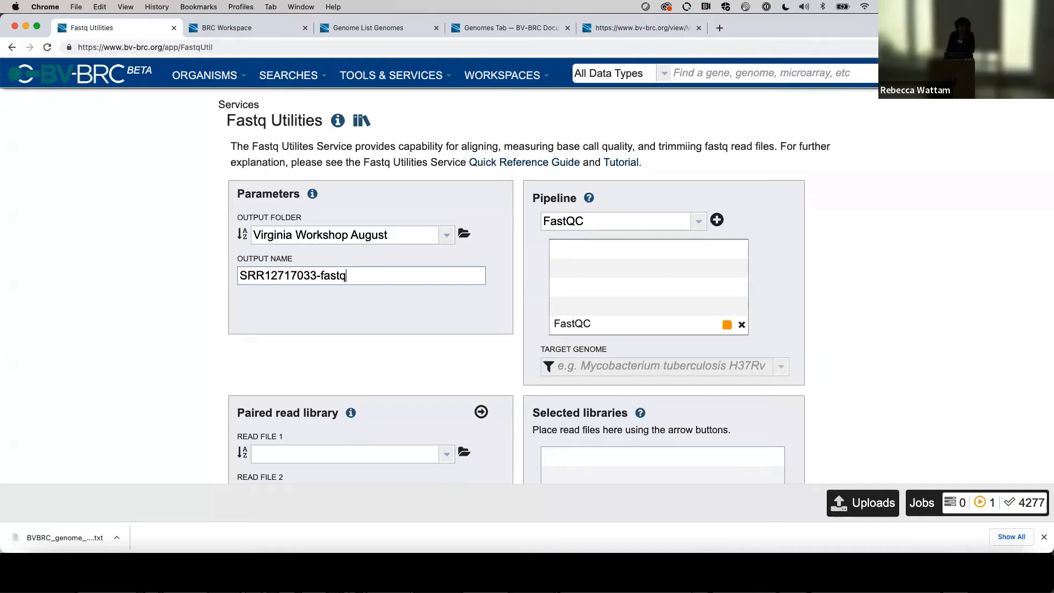
pyautogui.write('c-workshop example')
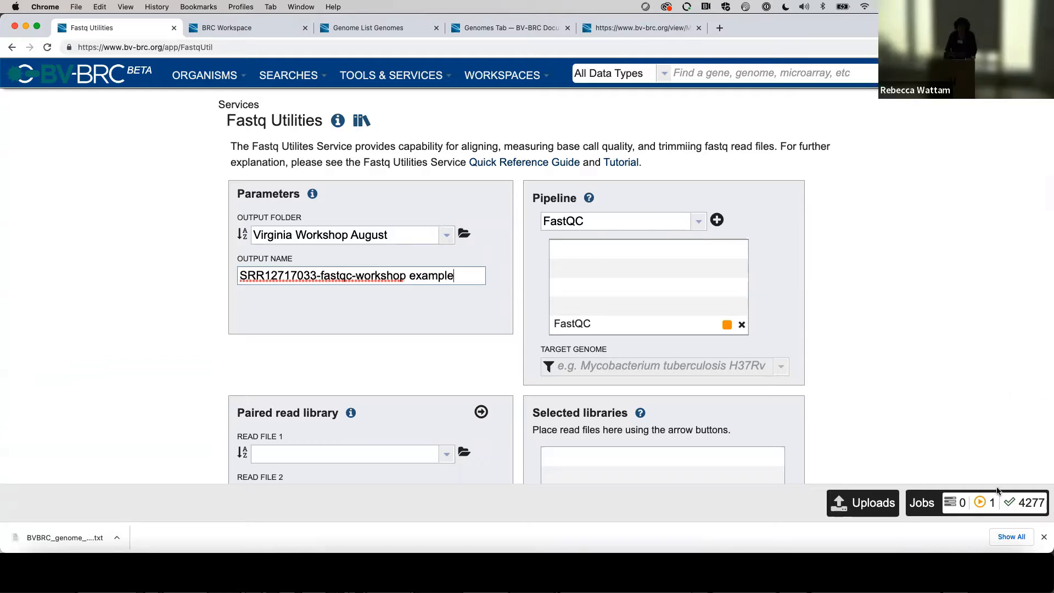
# Enter SRR12717033 as the SRR accession for the SRA run
pyautogui.scroll(-5, 997, 478)
pyautogui.scroll(-3, 1019, 486)
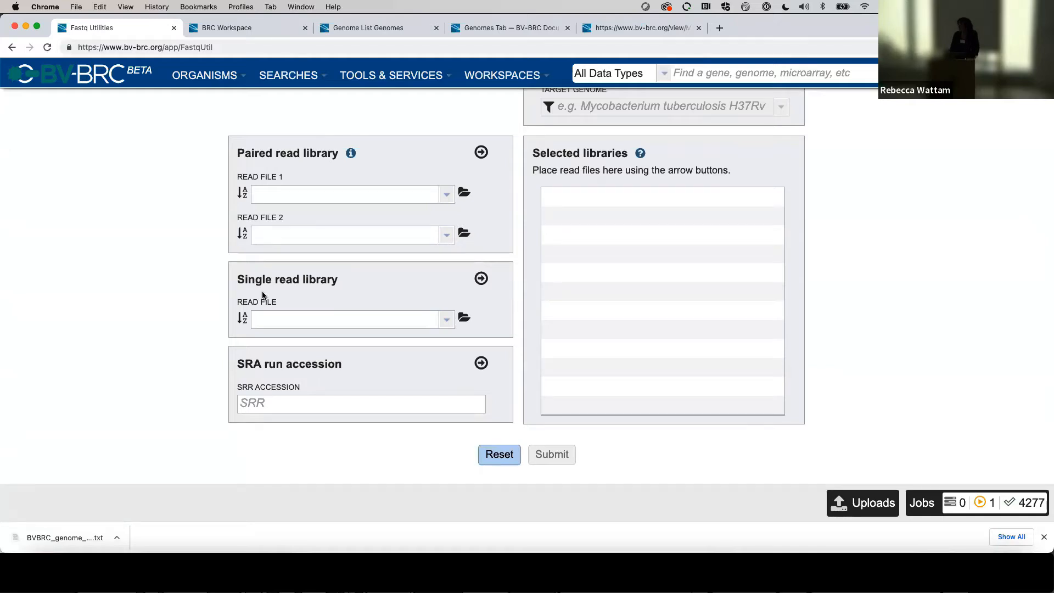
pyautogui.click(268, 406)
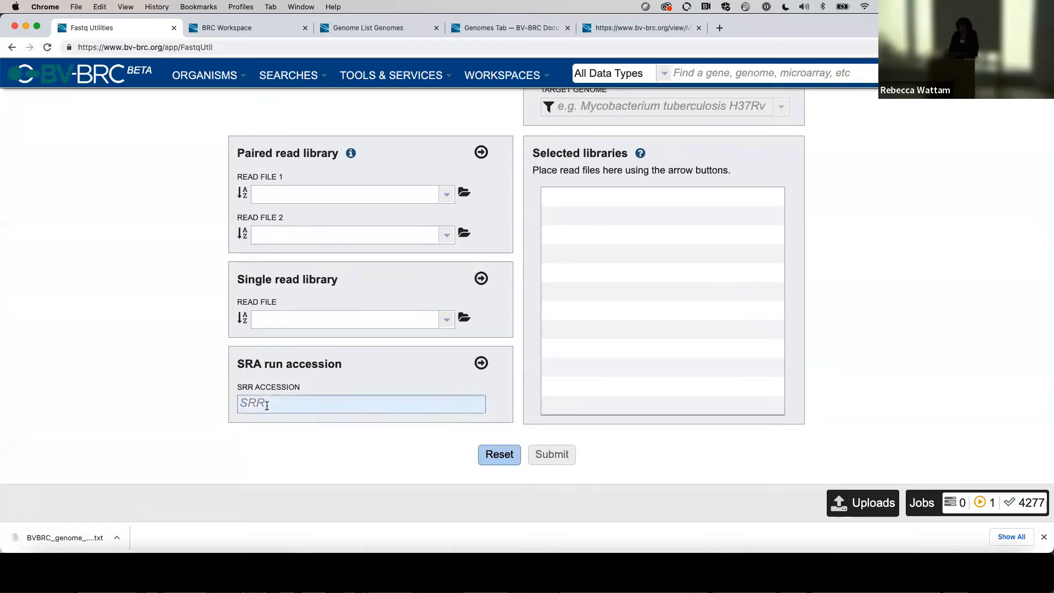
pyautogui.scroll(1, 267, 409)
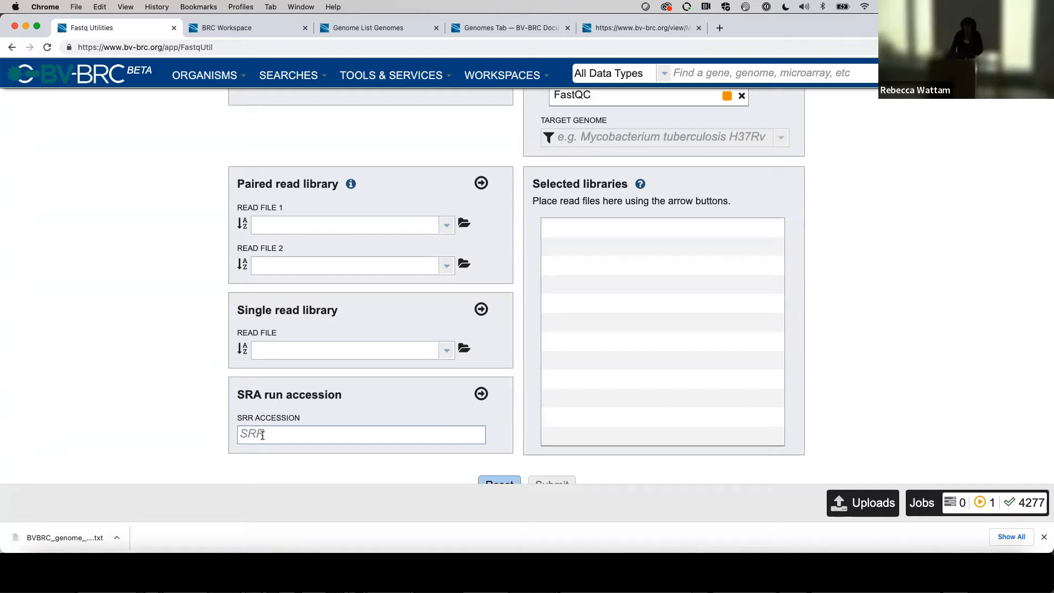
pyautogui.write('SRR12717033')
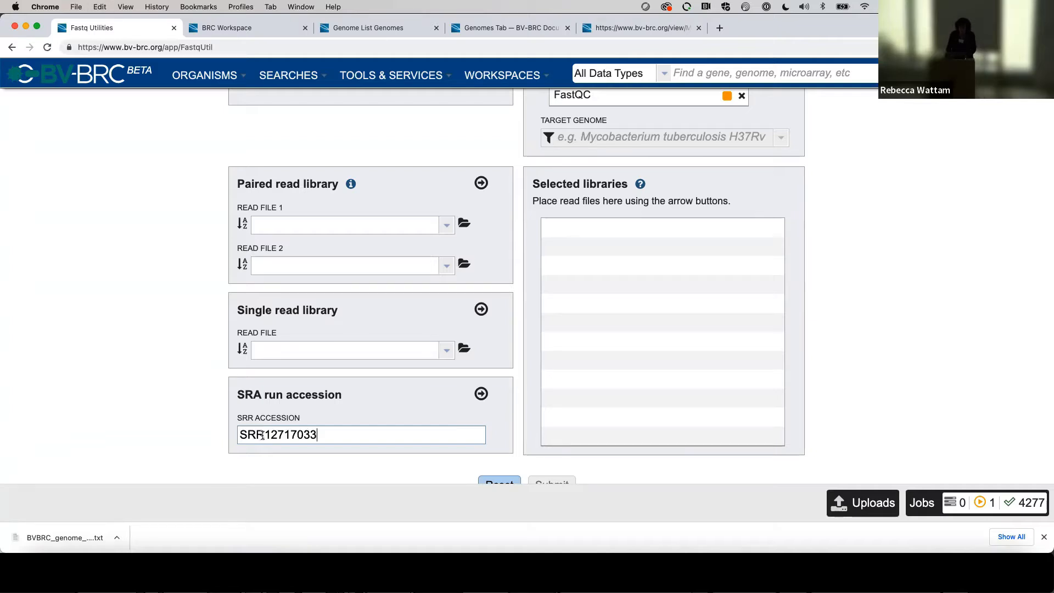
# Add the SRA run SRR12717033 to the job's selected libraries
pyautogui.scroll(-1, 436, 400)
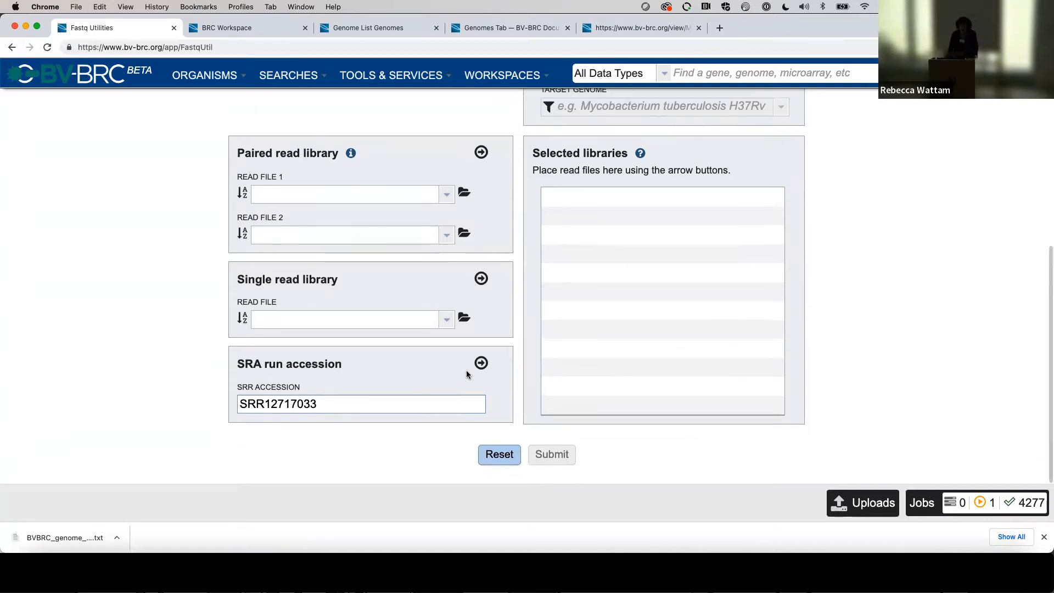
pyautogui.click(487, 365)
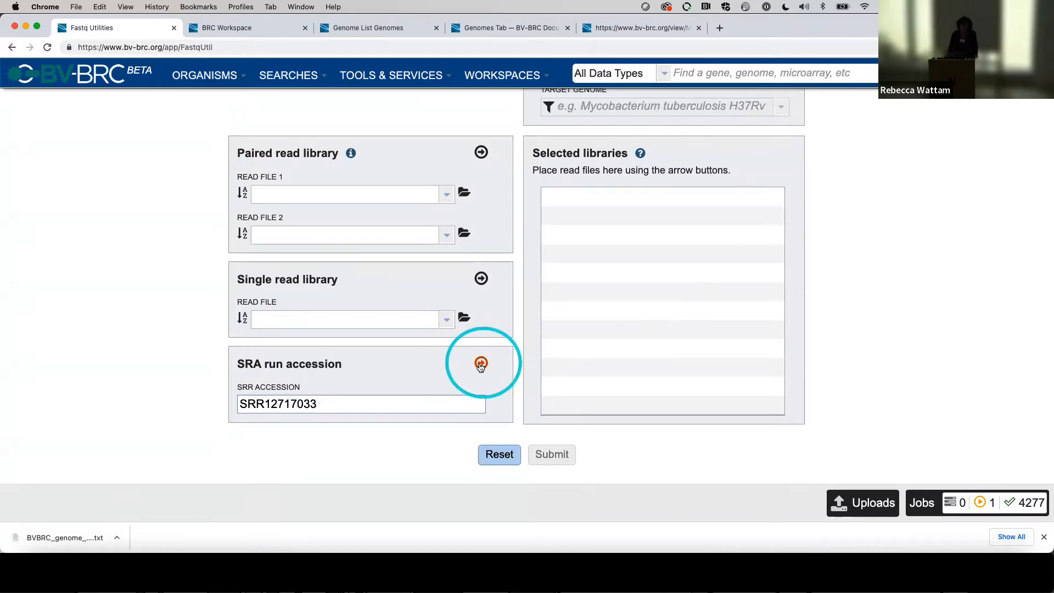
pyautogui.scroll(1, 482, 366)
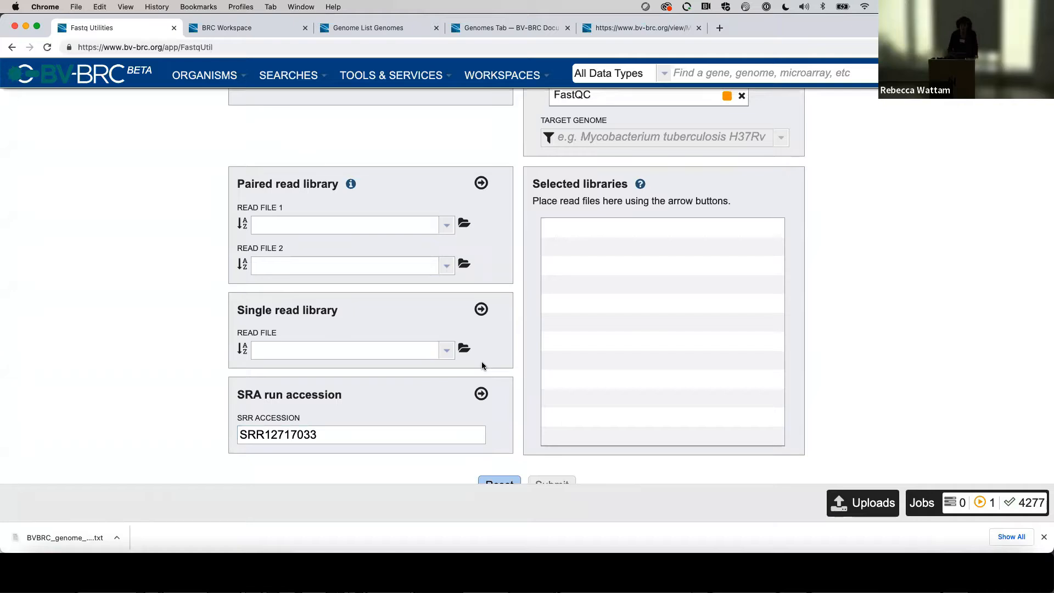
pyautogui.click(481, 394)
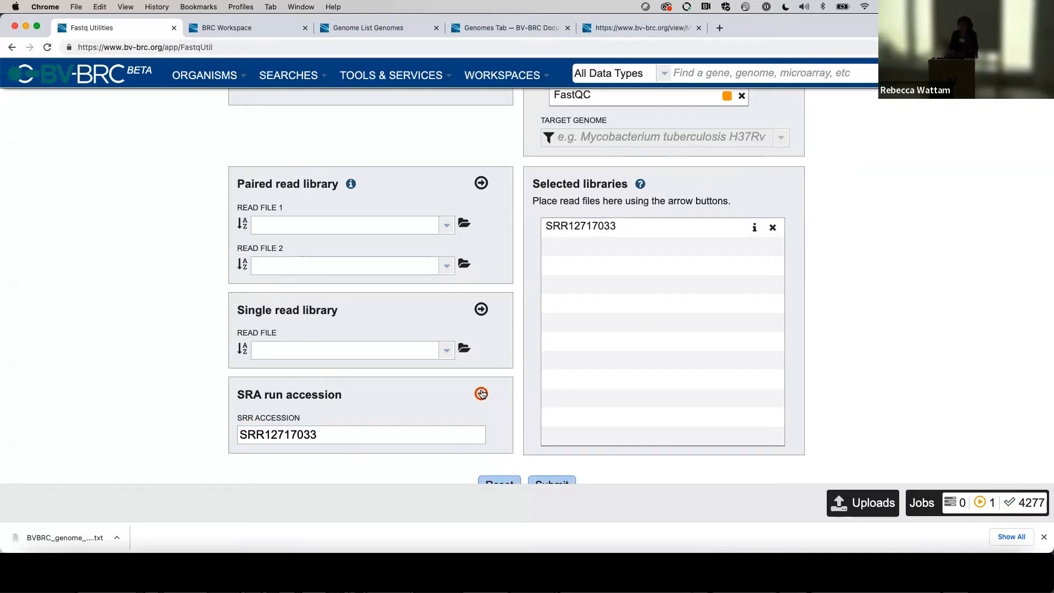
# Submit the Fastq Utilities job and open the list of jobs to check its status
pyautogui.scroll(-1, 482, 394)
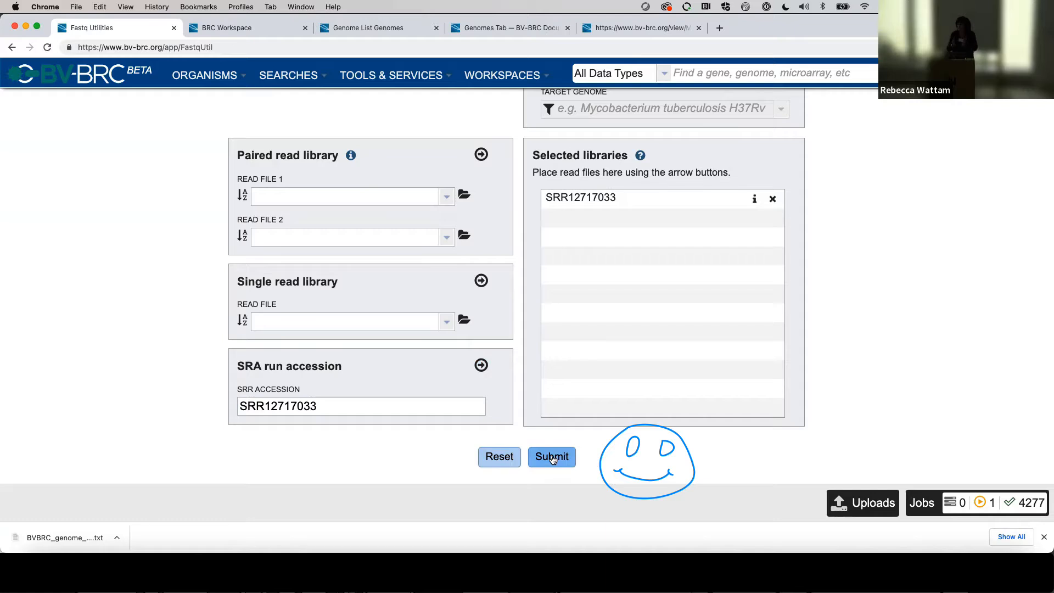
pyautogui.click(553, 458)
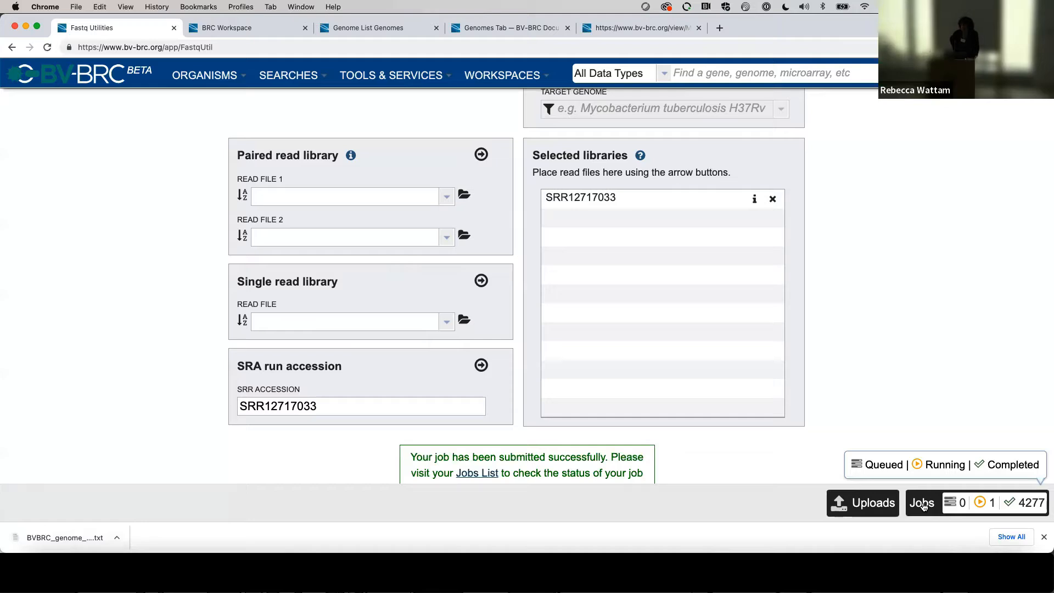
pyautogui.scroll(-2, 889, 293)
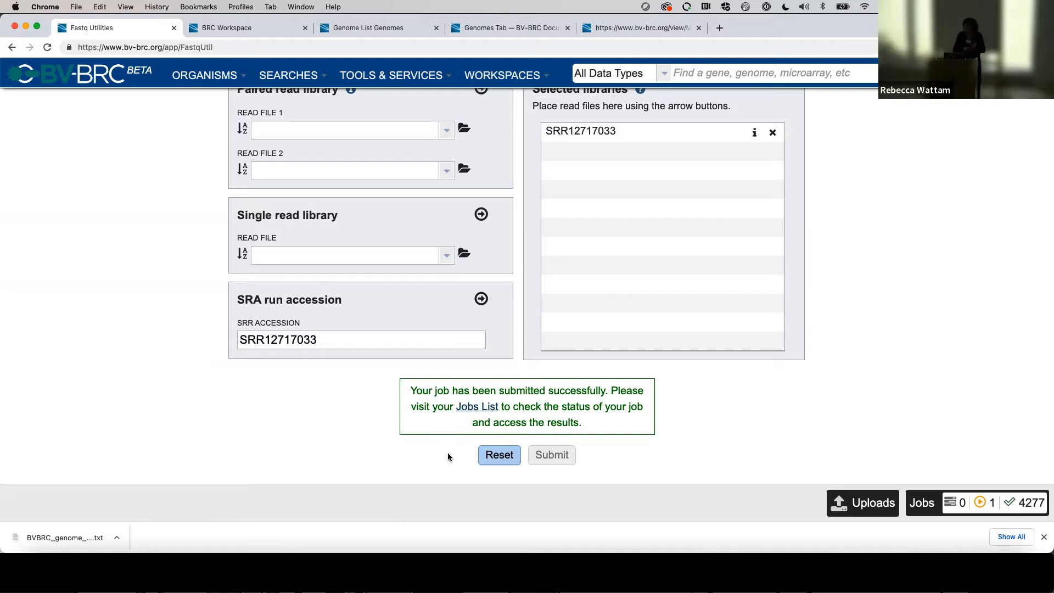
pyautogui.click(923, 503)
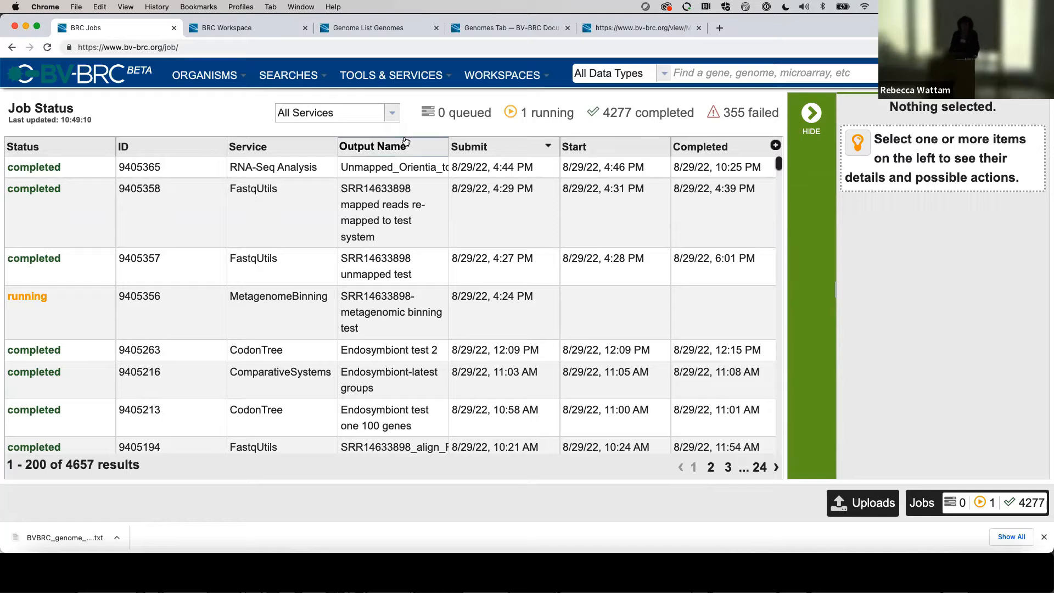
# Open the SRR12717033-Riesia-FastQC job result from the good-reads Riesia example in the BV-BRC Workshop's FASTQ Utilities folder
pyautogui.click(509, 77)
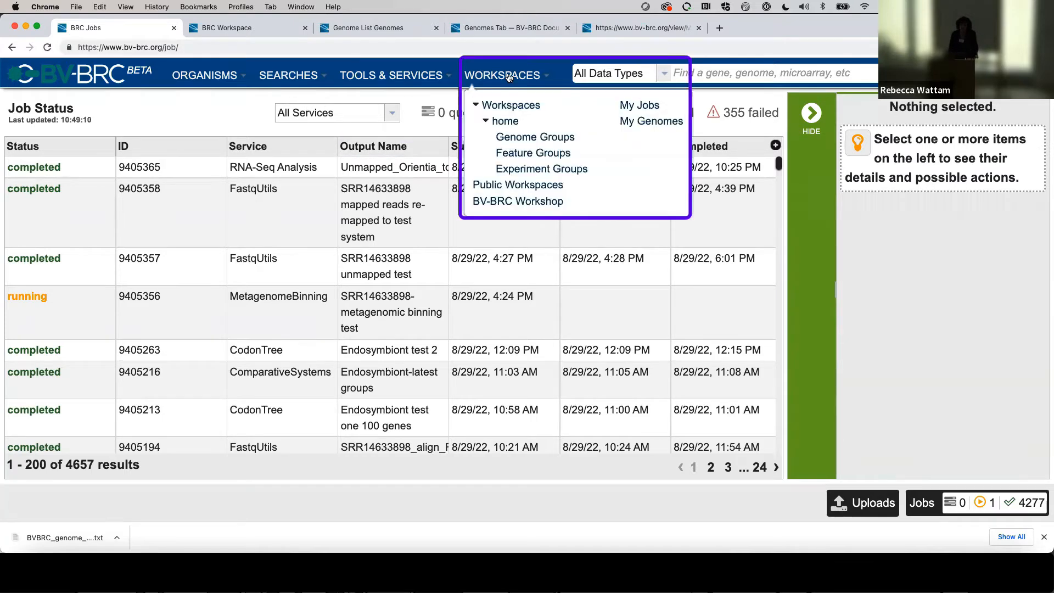
pyautogui.click(488, 202)
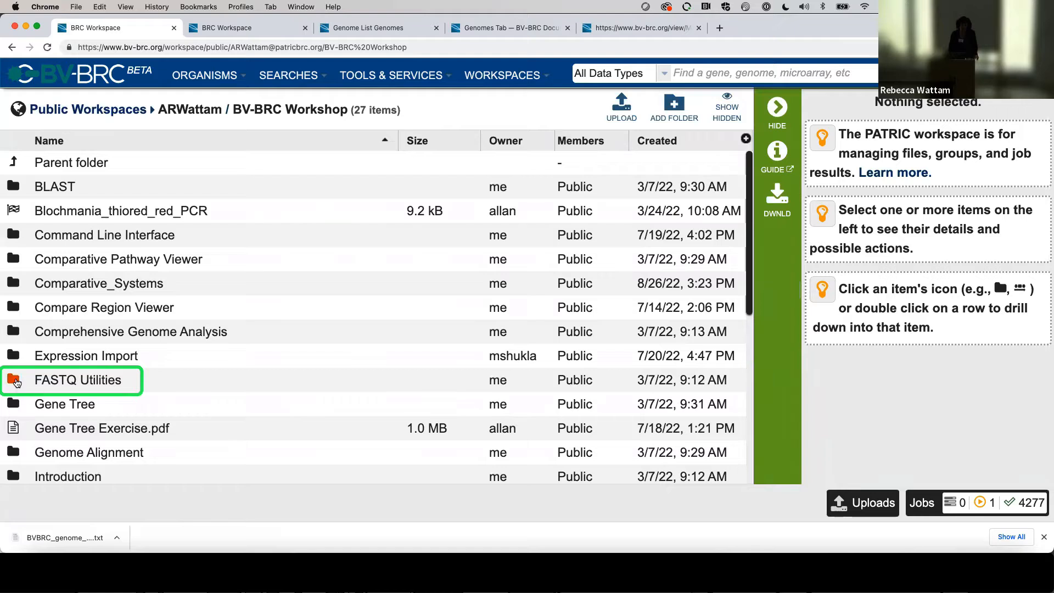
pyautogui.click(16, 383)
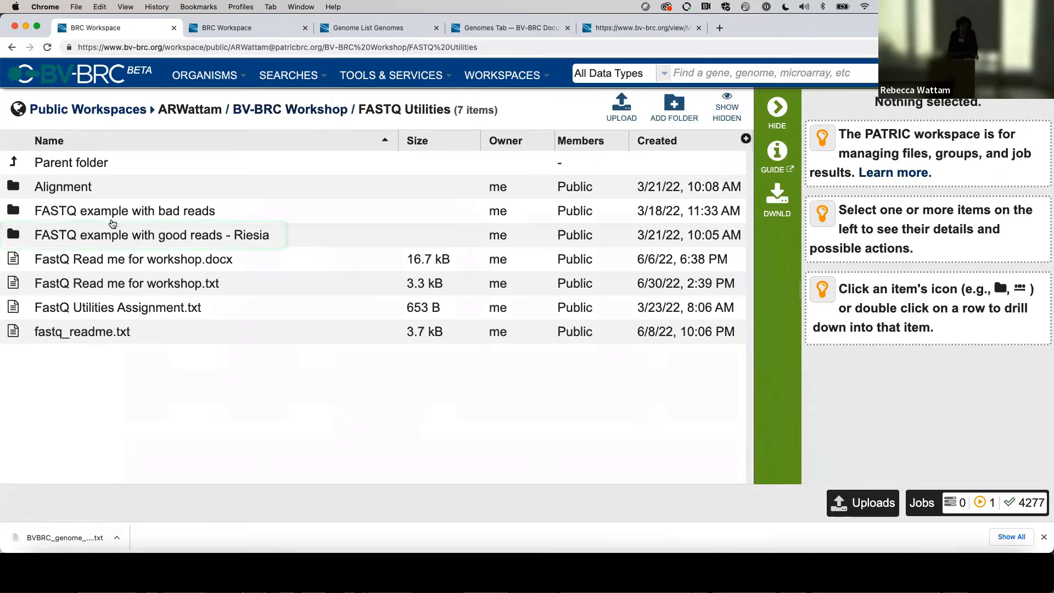
pyautogui.click(12, 236)
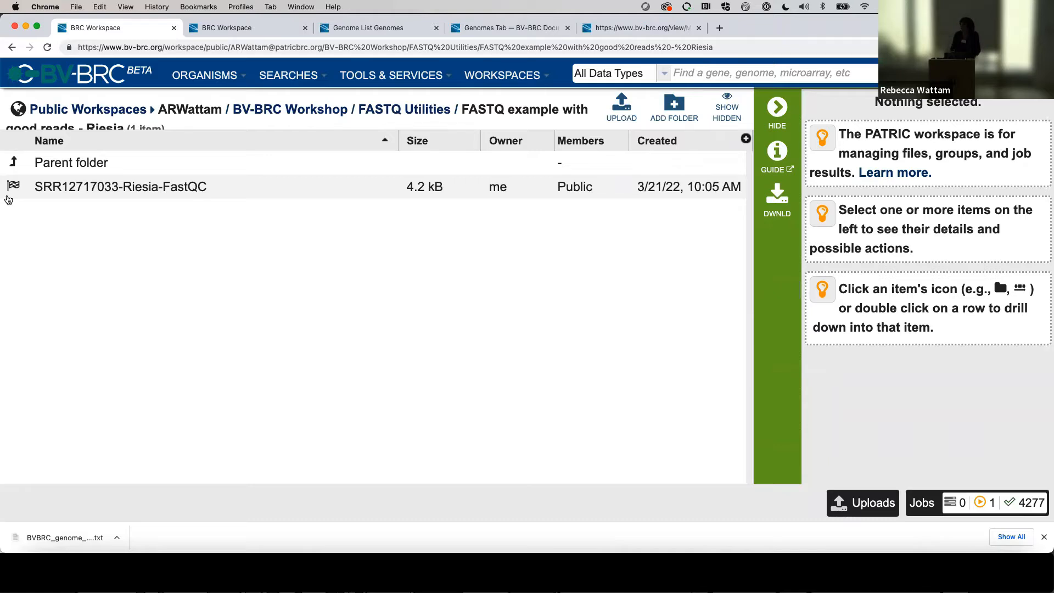
pyautogui.click(217, 200)
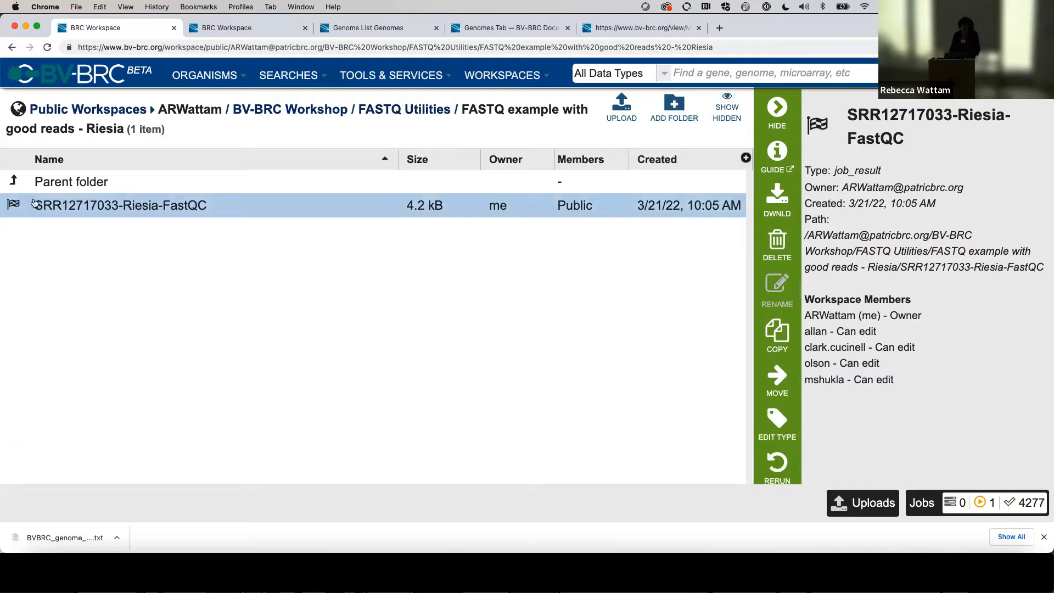
pyautogui.click(16, 206)
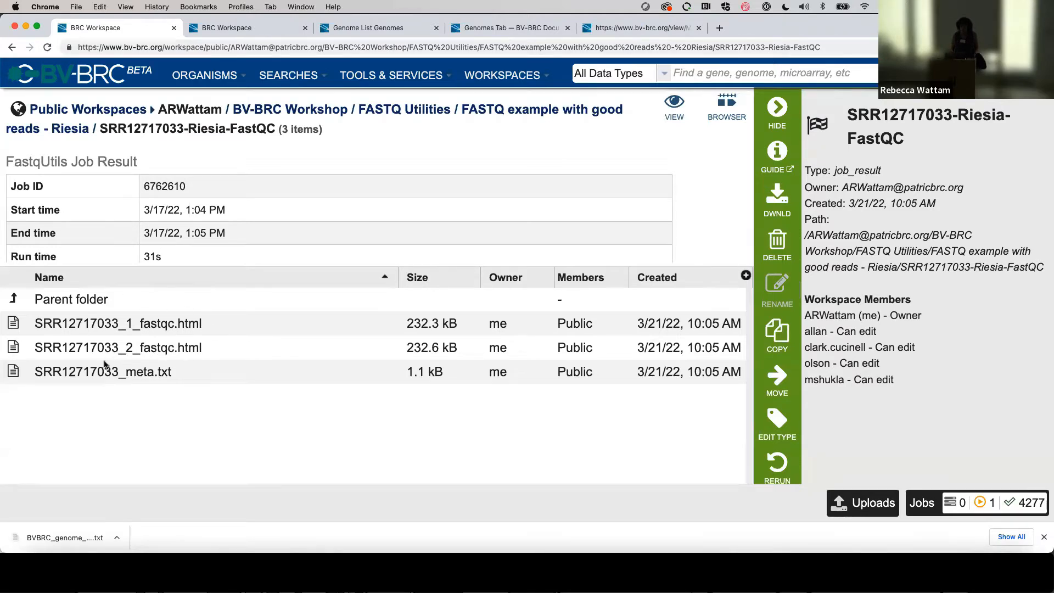
# View SRR12717033_meta.txt, read through the run's metadata and highlight the sample host value
pyautogui.click(207, 373)
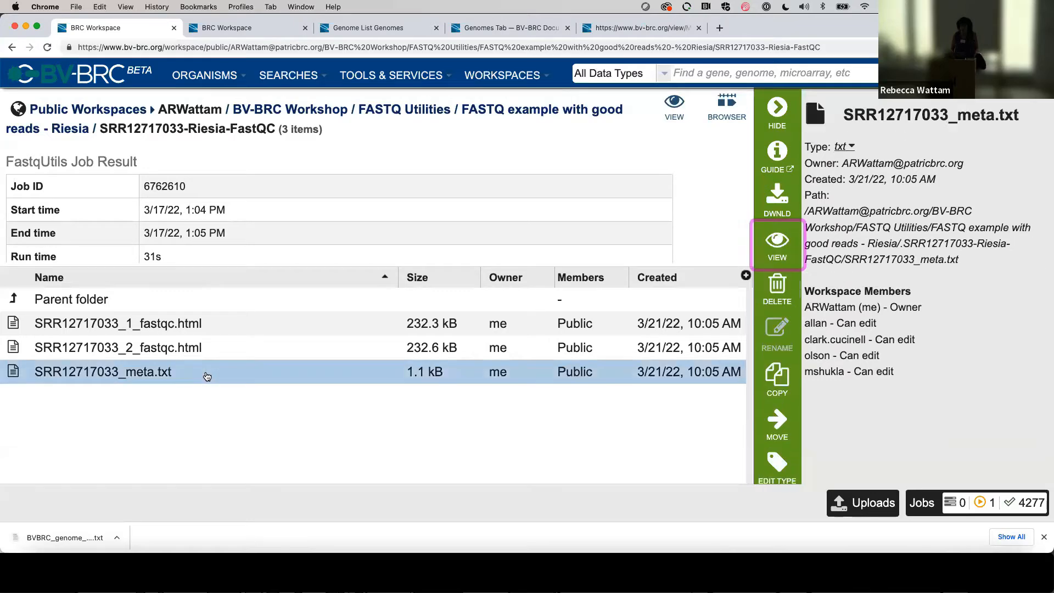
pyautogui.click(777, 245)
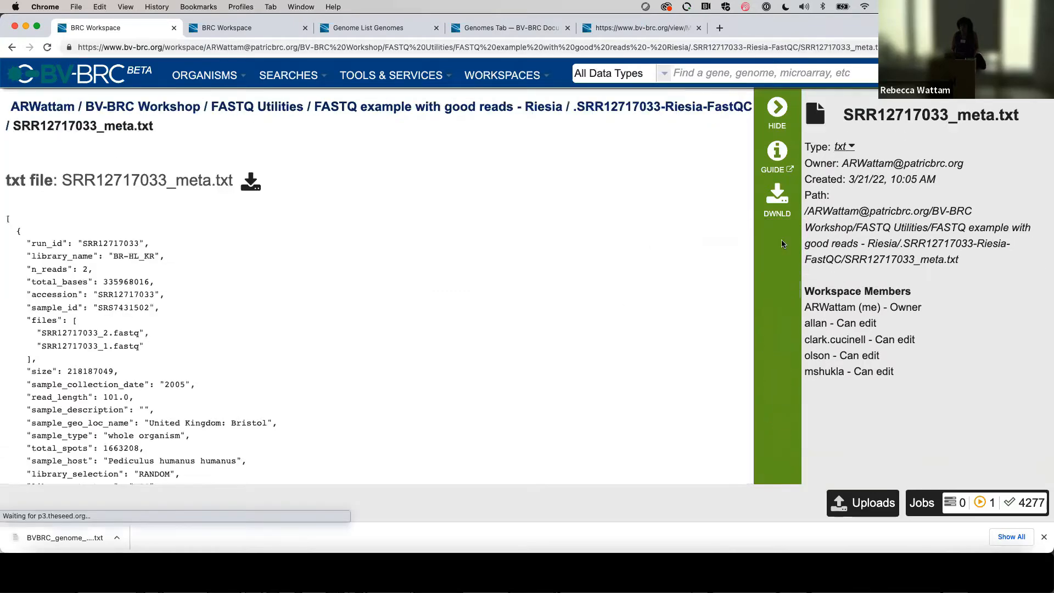
pyautogui.scroll(-6, 452, 325)
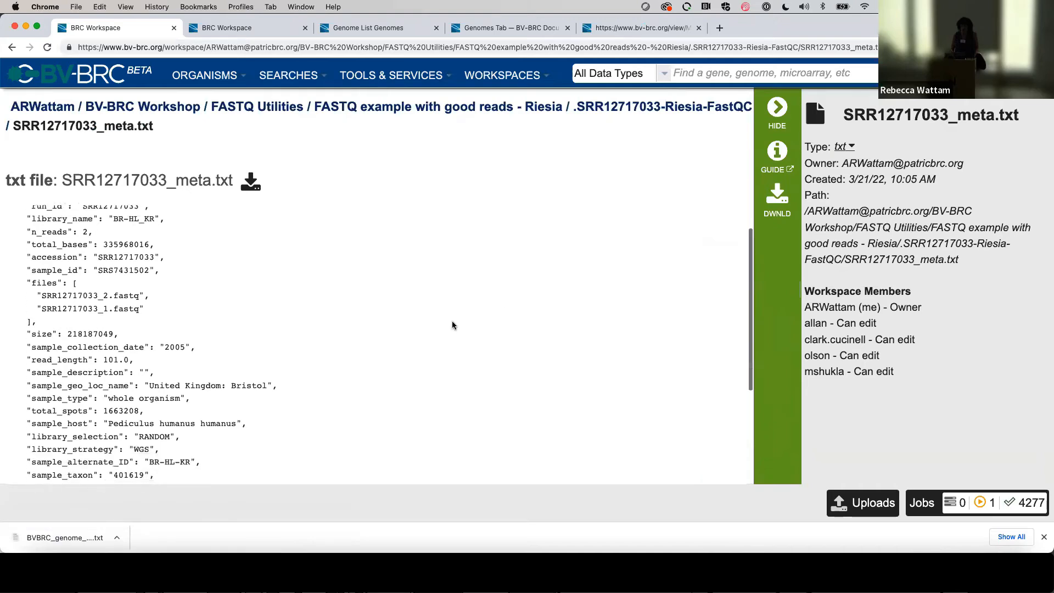
pyautogui.scroll(-1, 452, 325)
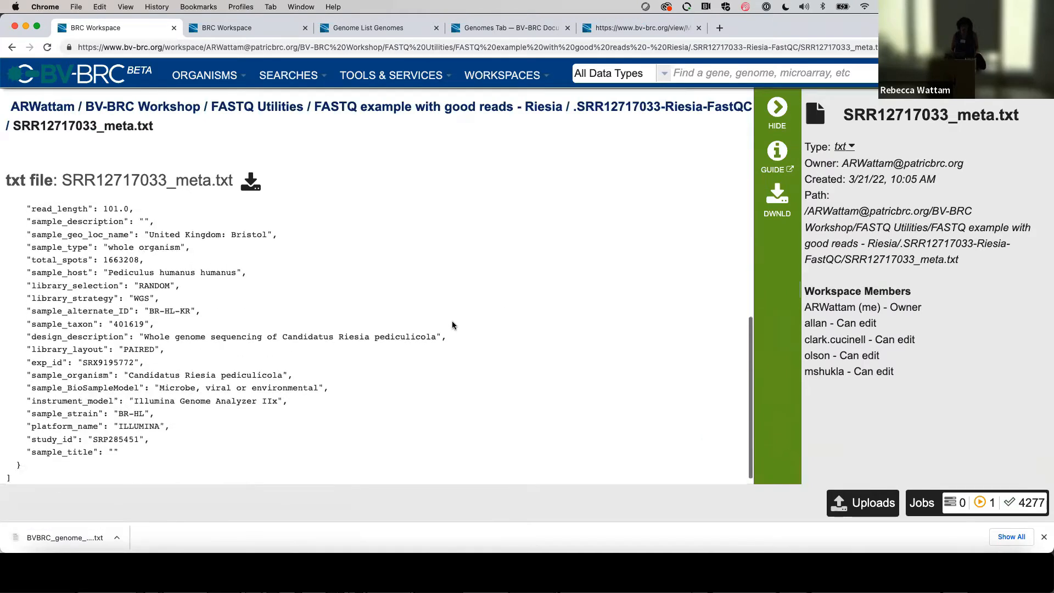
pyautogui.scroll(1, 452, 325)
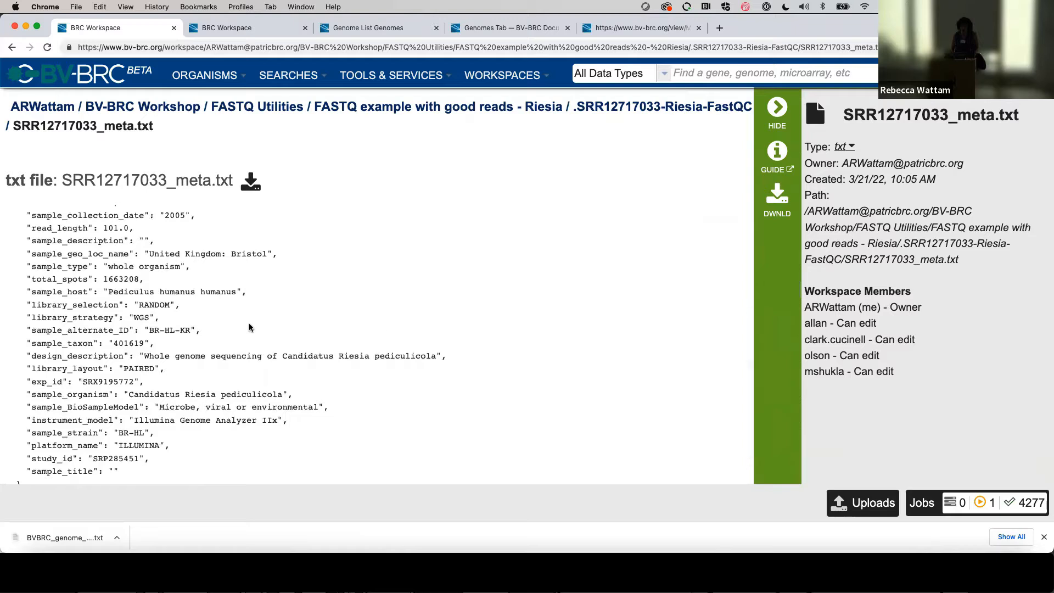
pyautogui.moveTo(236, 292); pyautogui.dragTo(108, 291)
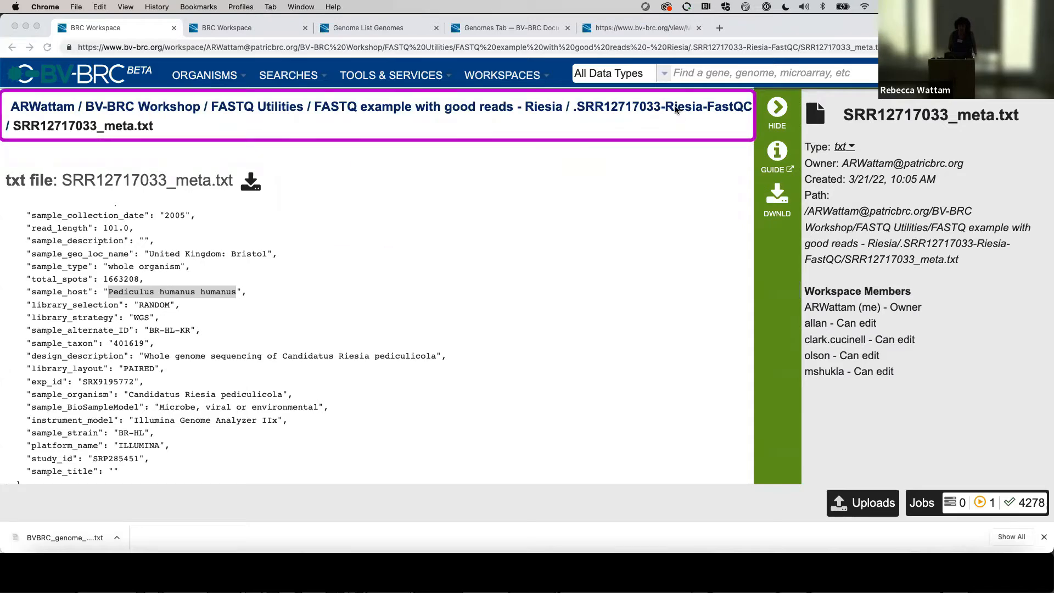
# Return to the SRR12717033-Riesia-FastQC folder and view the Basic Statistics in SRR12717033_1_fastqc.html
pyautogui.click(644, 109)
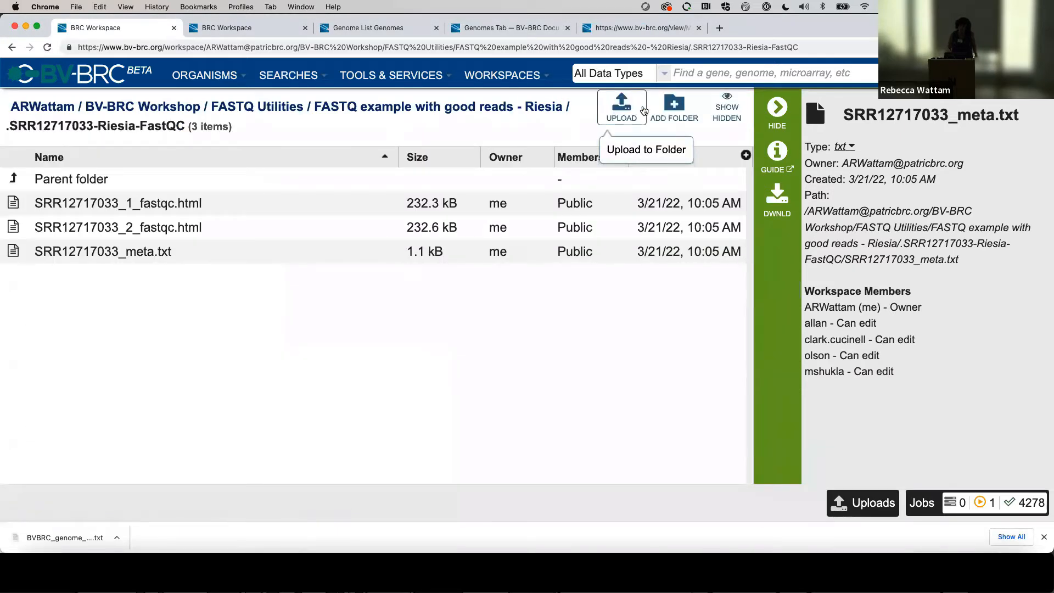
pyautogui.click(233, 214)
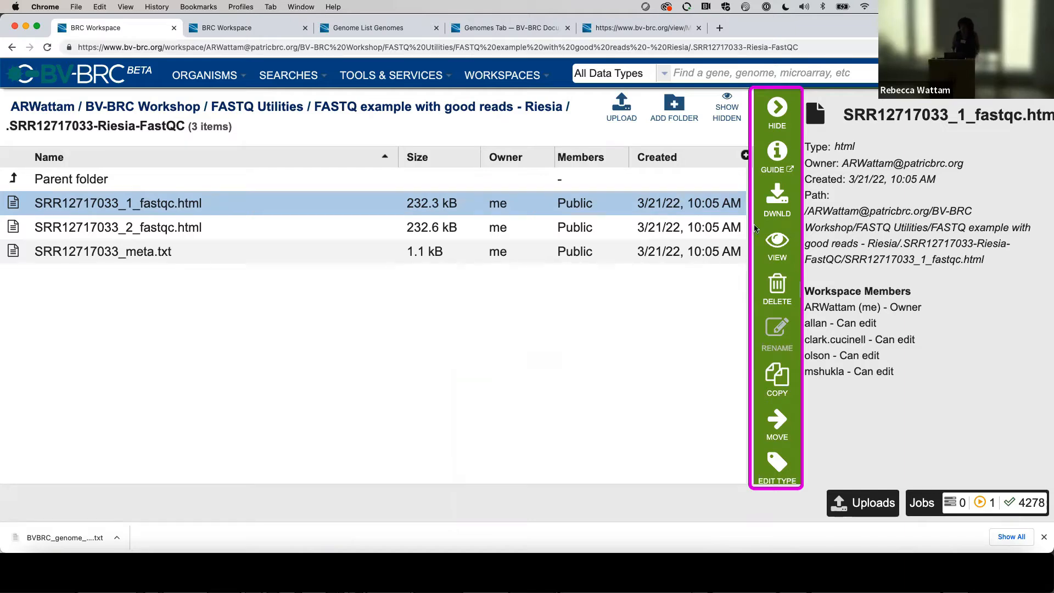
pyautogui.click(778, 247)
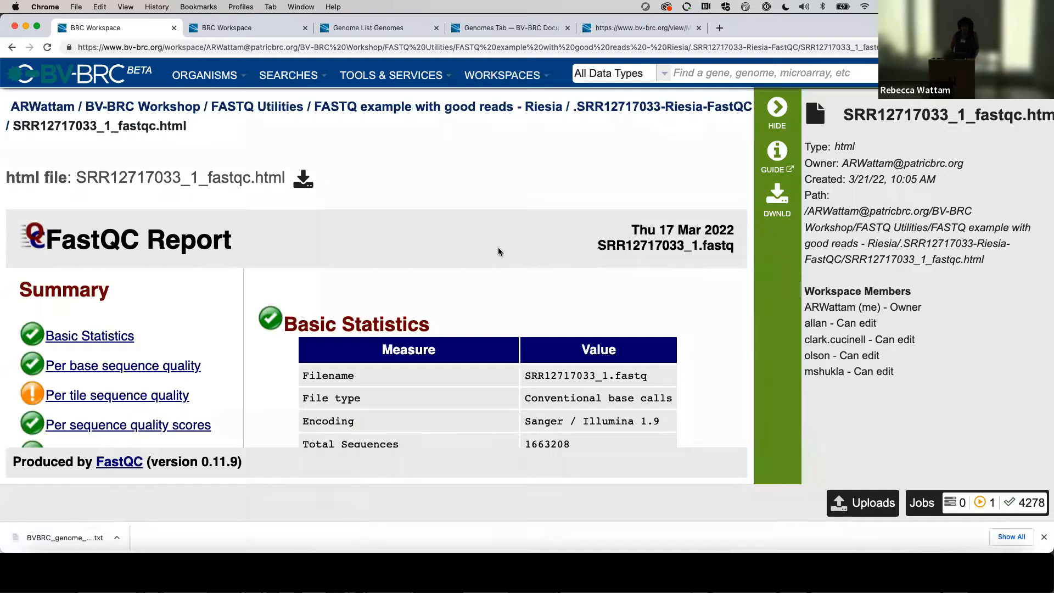
pyautogui.scroll(-2, 462, 275)
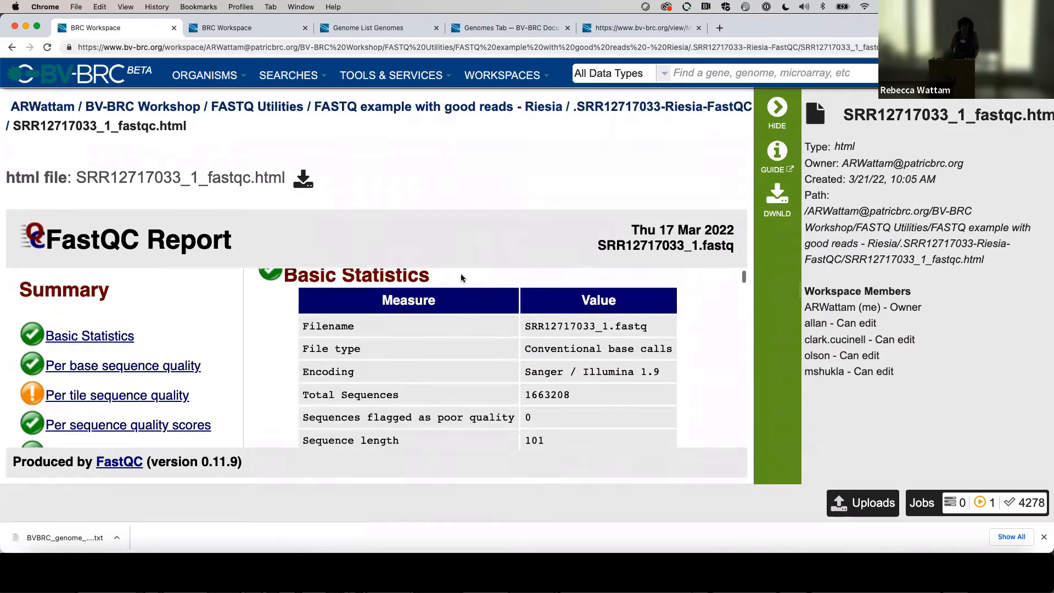
pyautogui.scroll(-2, 461, 277)
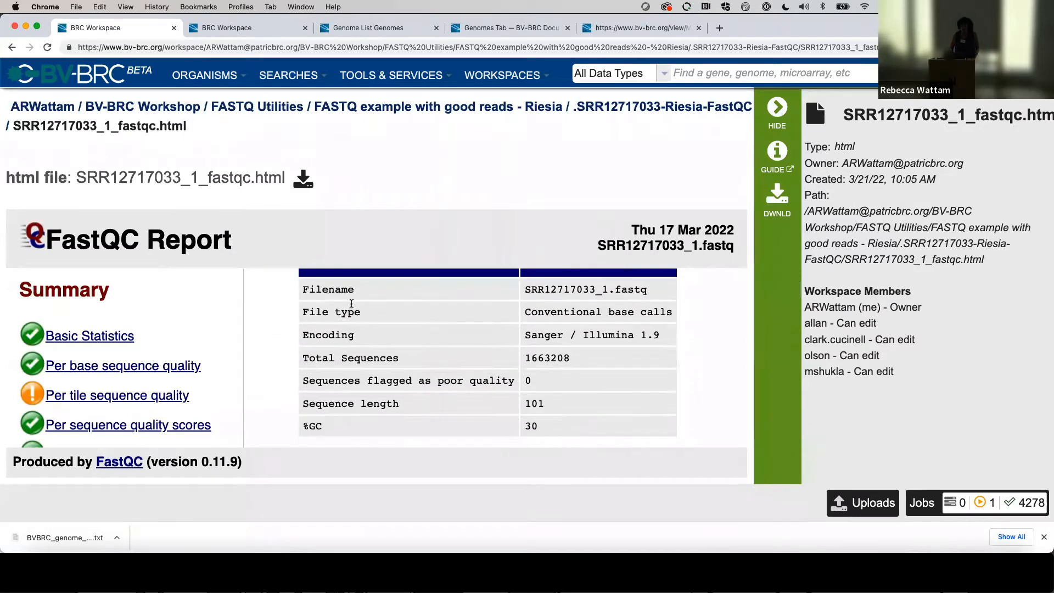
pyautogui.scroll(-1, 572, 316)
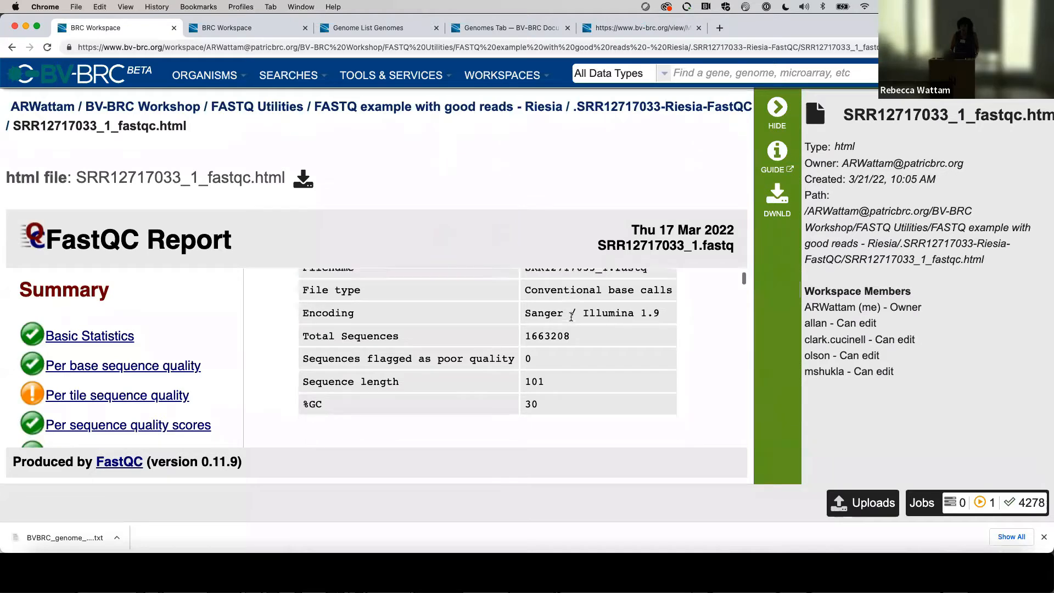
pyautogui.scroll(-3, 571, 317)
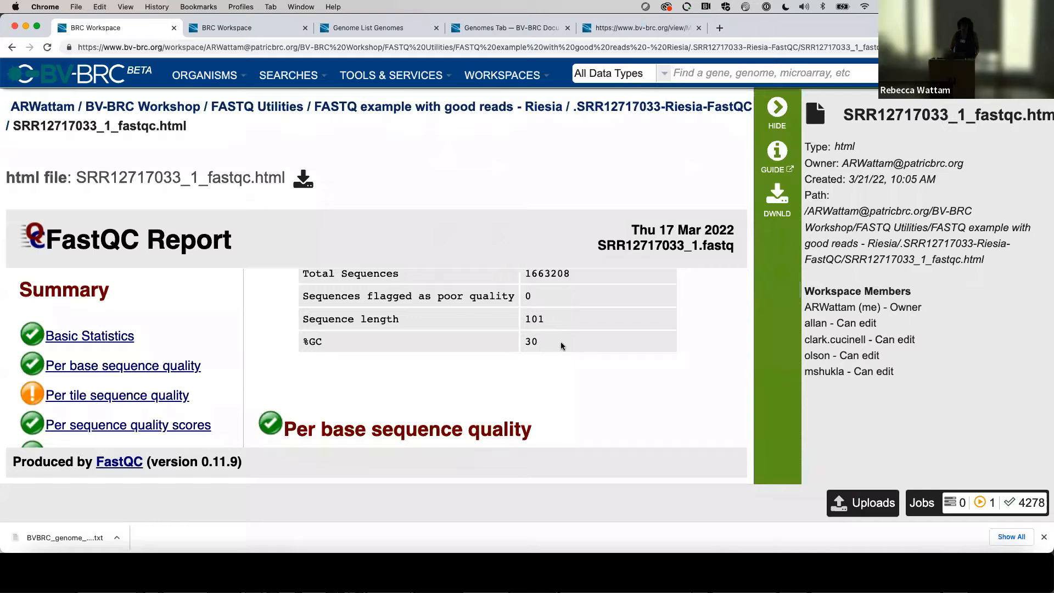
# Hide the selection details, reduce the page zoom to 125% and examine the report's per base sequence quality plot
pyautogui.scroll(-6, 560, 359)
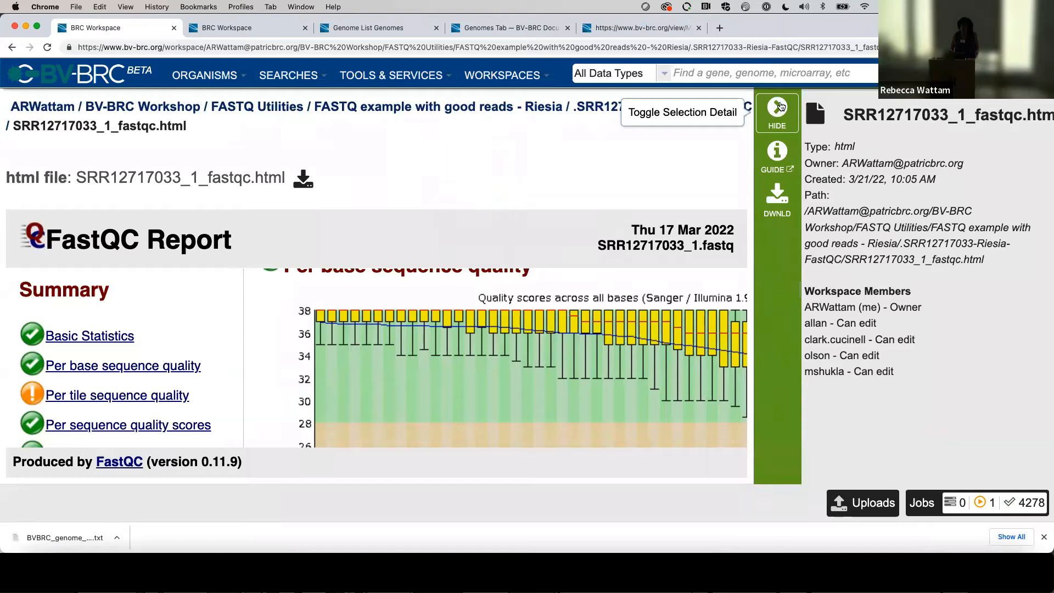
pyautogui.click(778, 110)
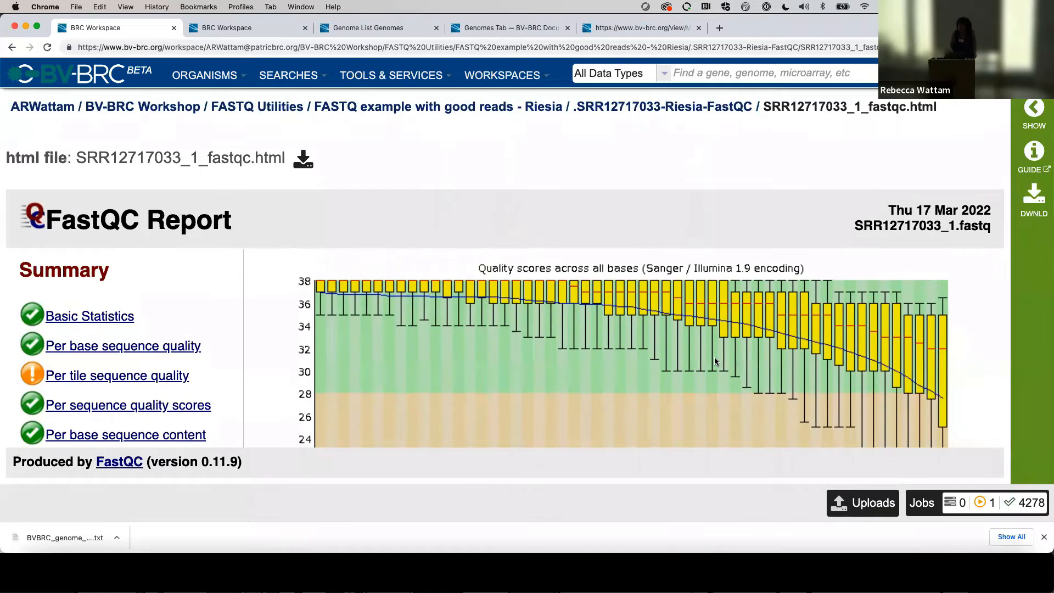
pyautogui.scroll(-1, 714, 357)
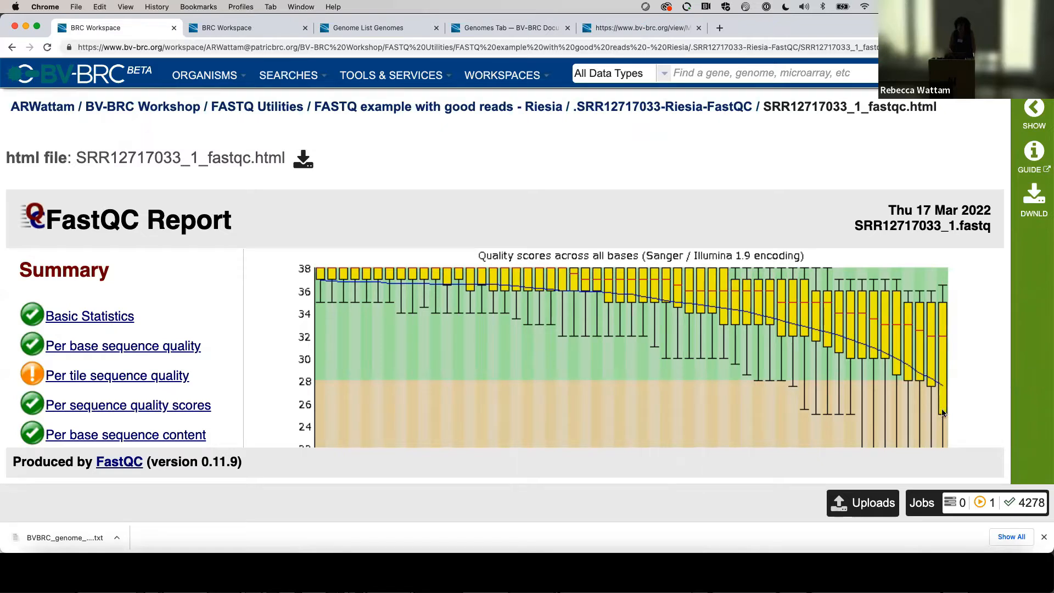
pyautogui.scroll(-5, 739, 405)
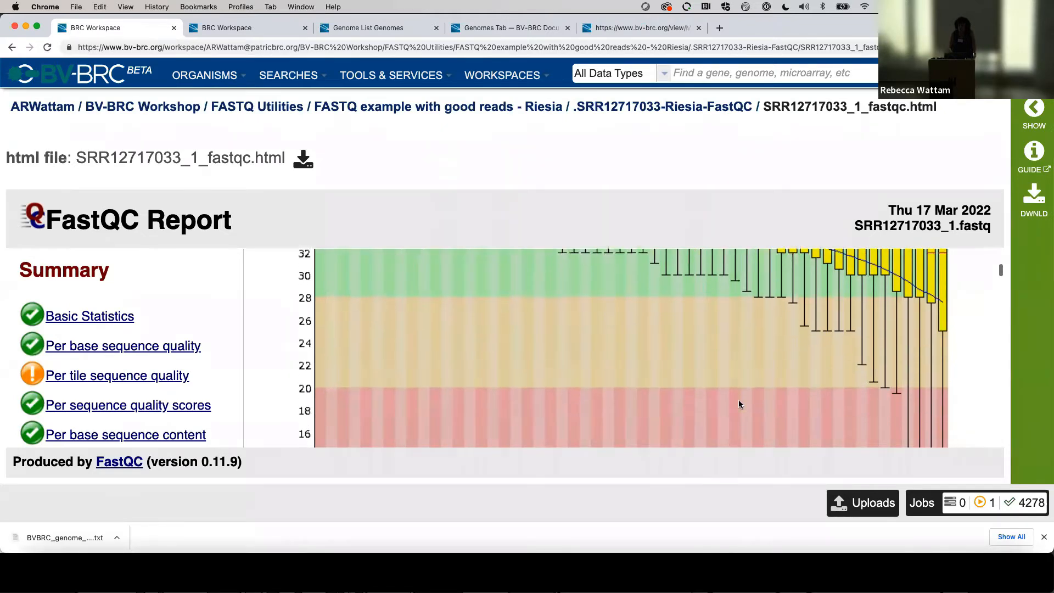
pyautogui.press('super+minus')
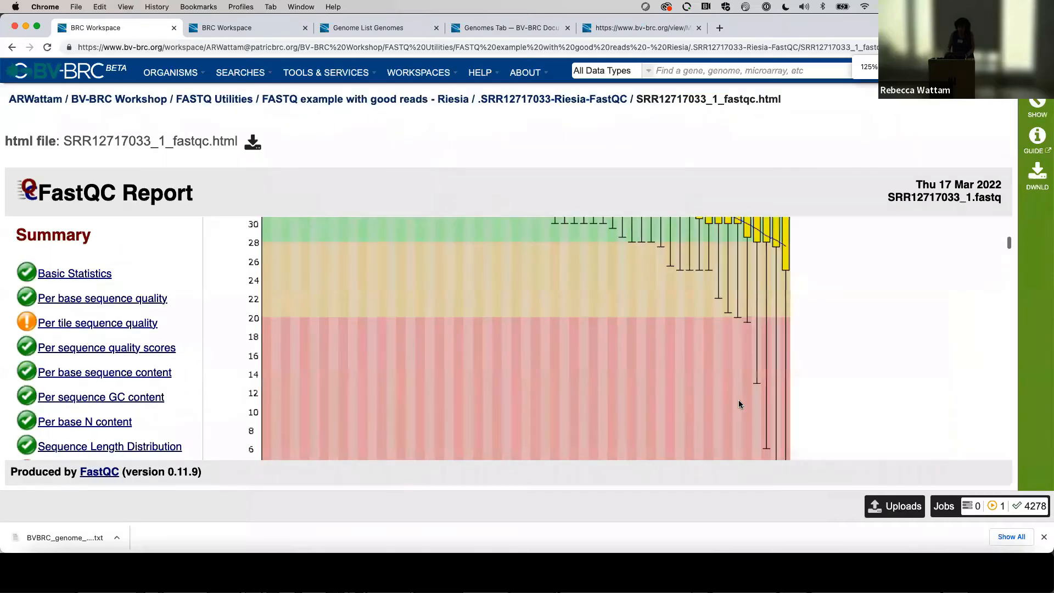
pyautogui.scroll(-1, 739, 396)
pyautogui.scroll(2, 739, 396)
pyautogui.scroll(-2, 739, 396)
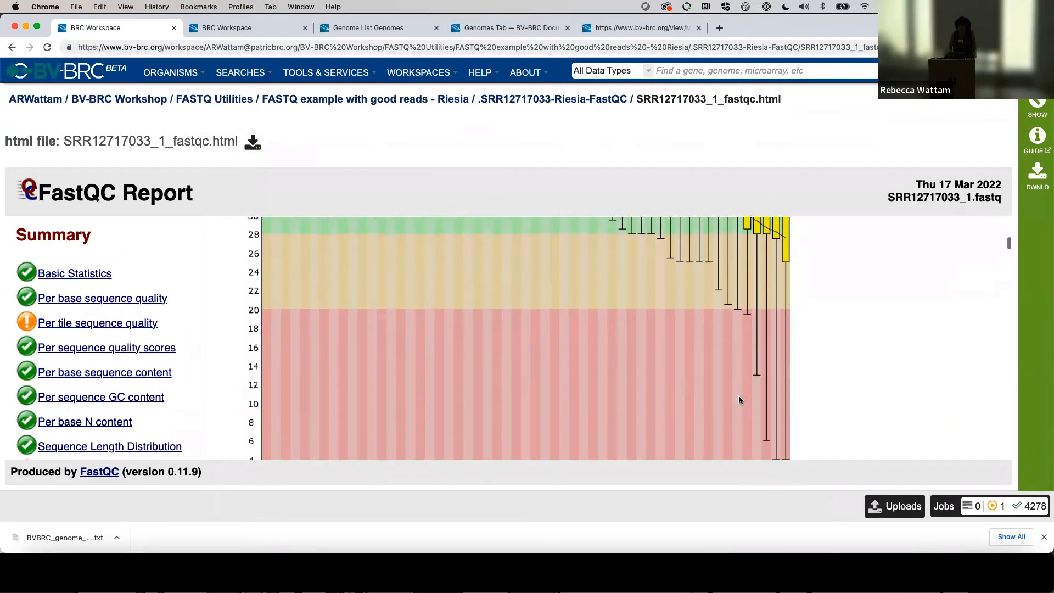
pyautogui.scroll(-3, 739, 399)
pyautogui.scroll(5, 740, 399)
pyautogui.scroll(-2, 739, 399)
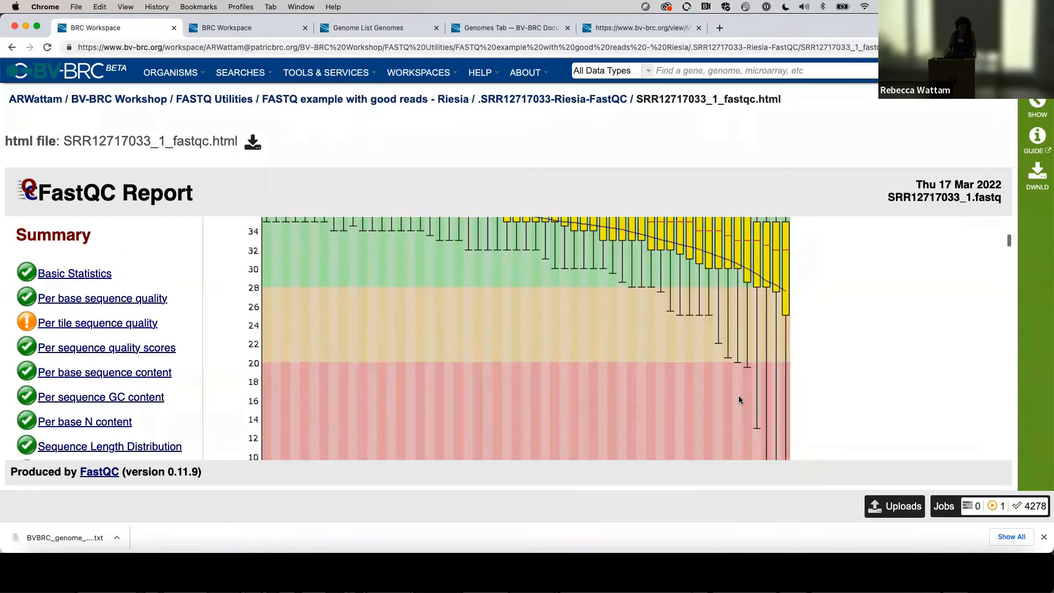
pyautogui.scroll(-2, 739, 400)
pyautogui.scroll(2, 740, 400)
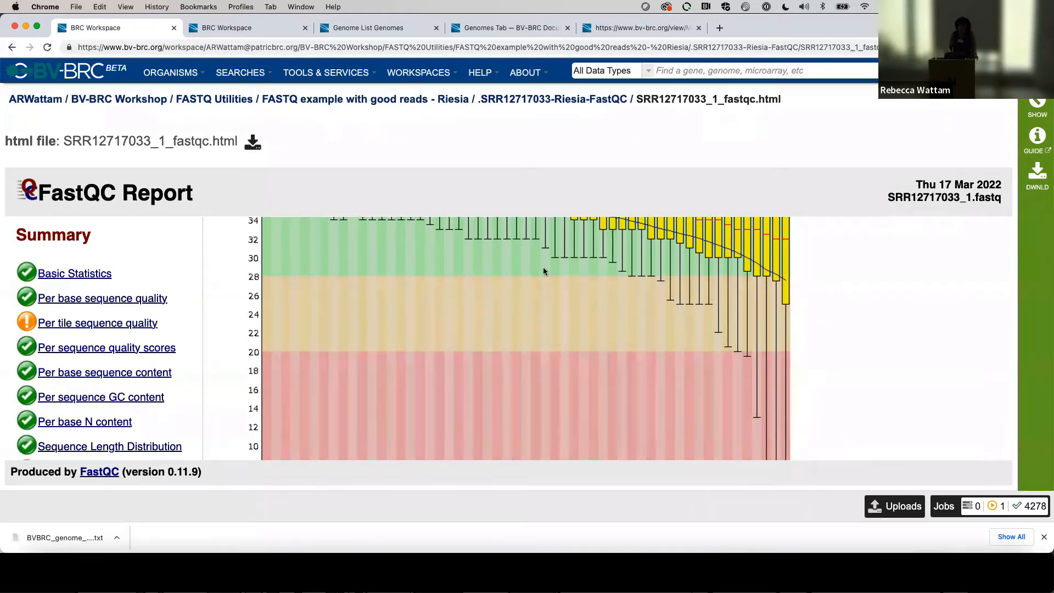
# Examine the per tile sequence quality and per sequence quality scores plots in the SRR12717033_1 FastQC report
pyautogui.scroll(-10, 644, 297)
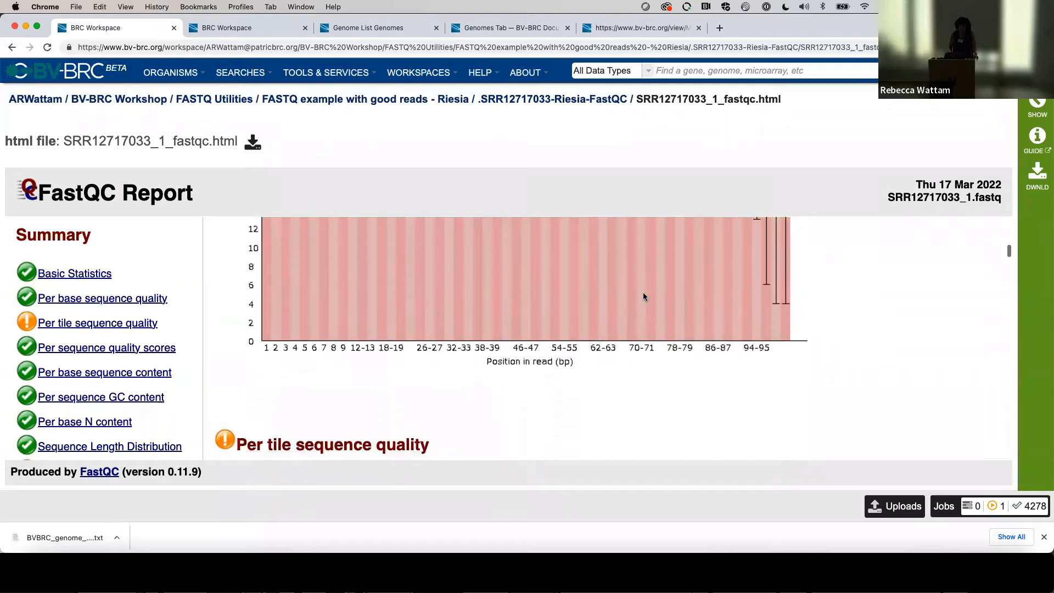
pyautogui.scroll(-4, 644, 296)
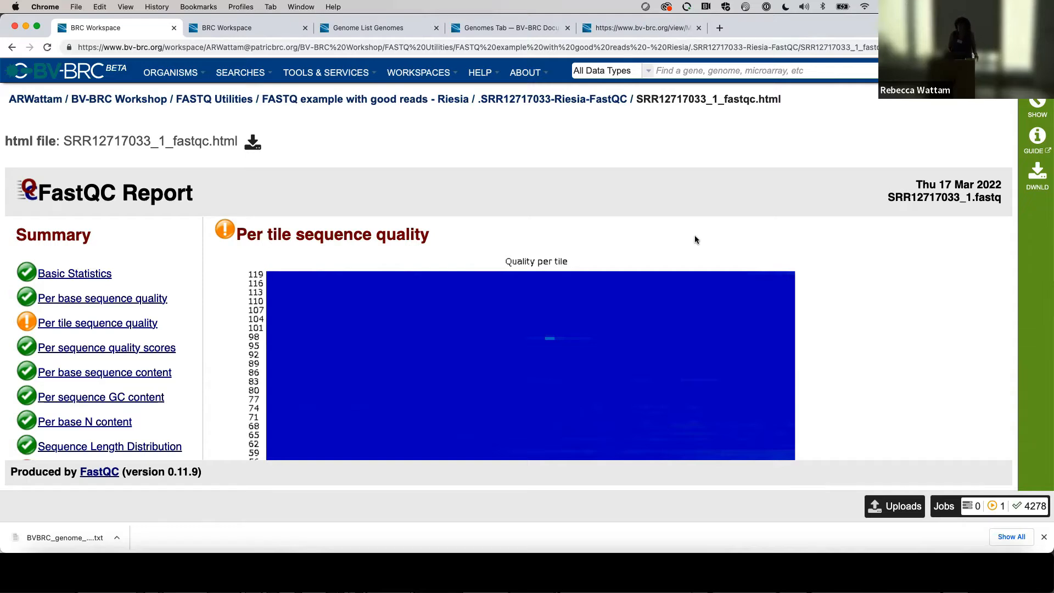
pyautogui.scroll(-5, 696, 240)
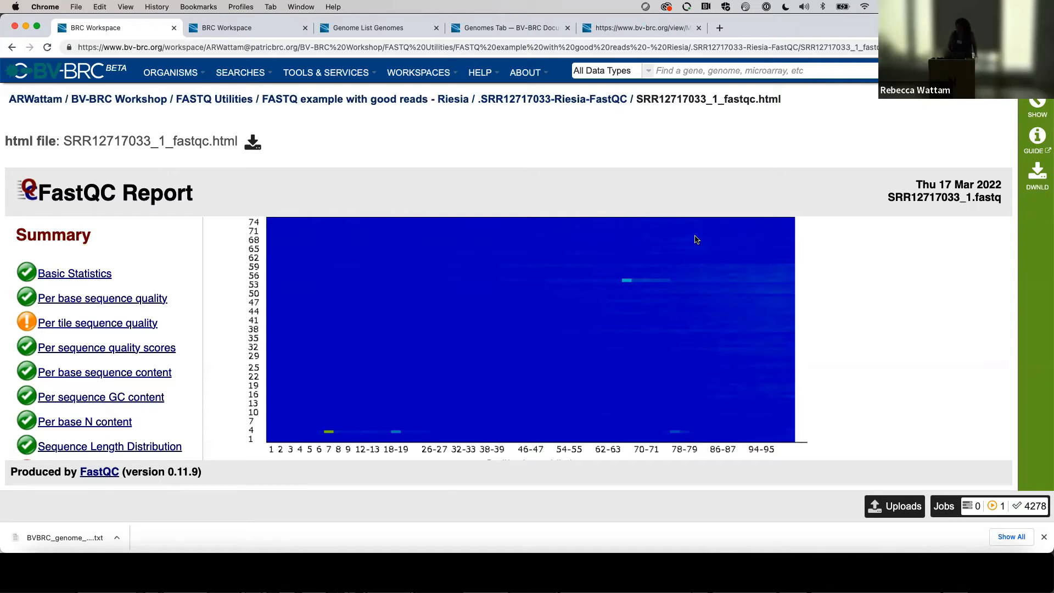
pyautogui.scroll(-5, 696, 240)
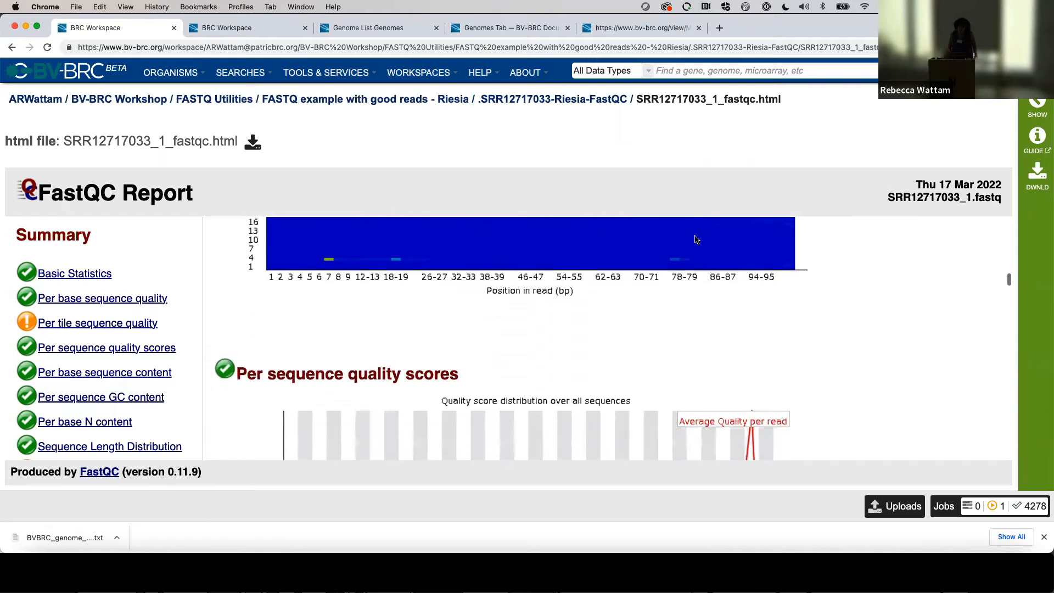
pyautogui.scroll(-2, 695, 240)
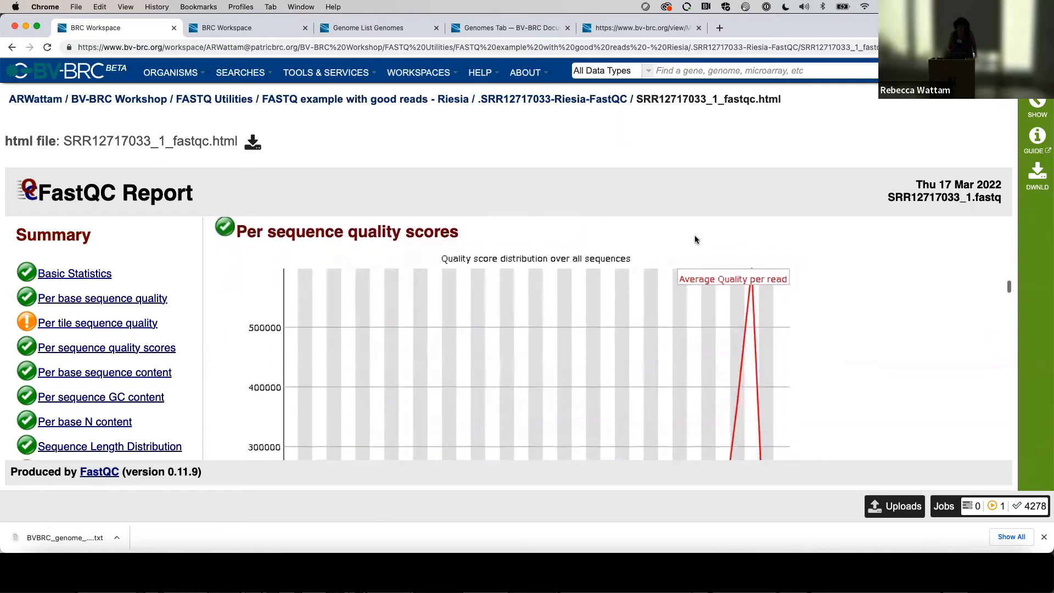
pyautogui.scroll(-5, 695, 239)
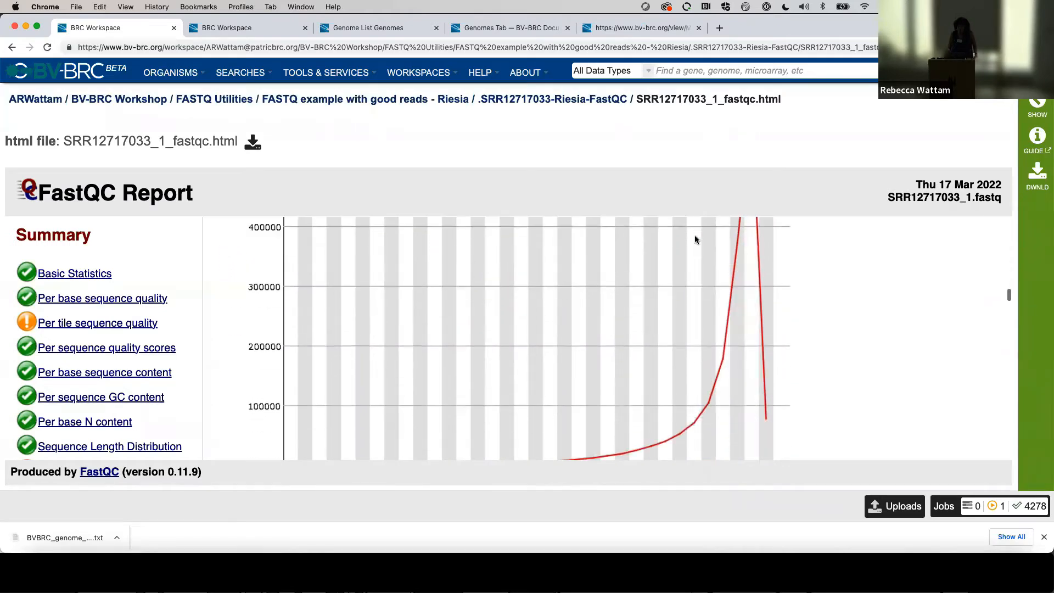
# Examine the report's per base sequence content plot and compare the per sequence GC content curve with the theoretical distribution
pyautogui.scroll(-6, 695, 240)
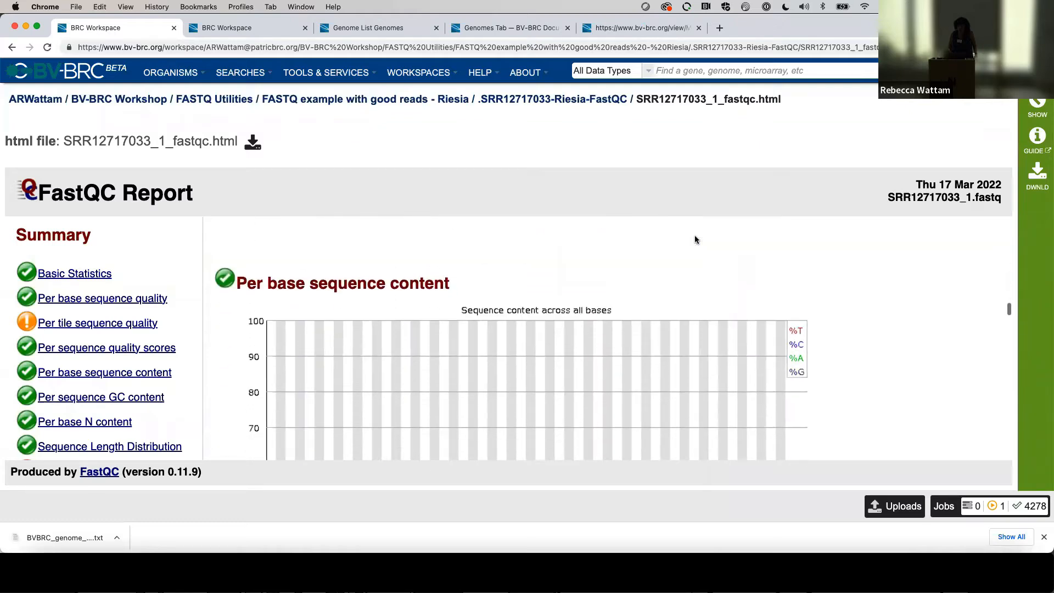
pyautogui.scroll(-1, 695, 239)
pyautogui.scroll(3, 695, 239)
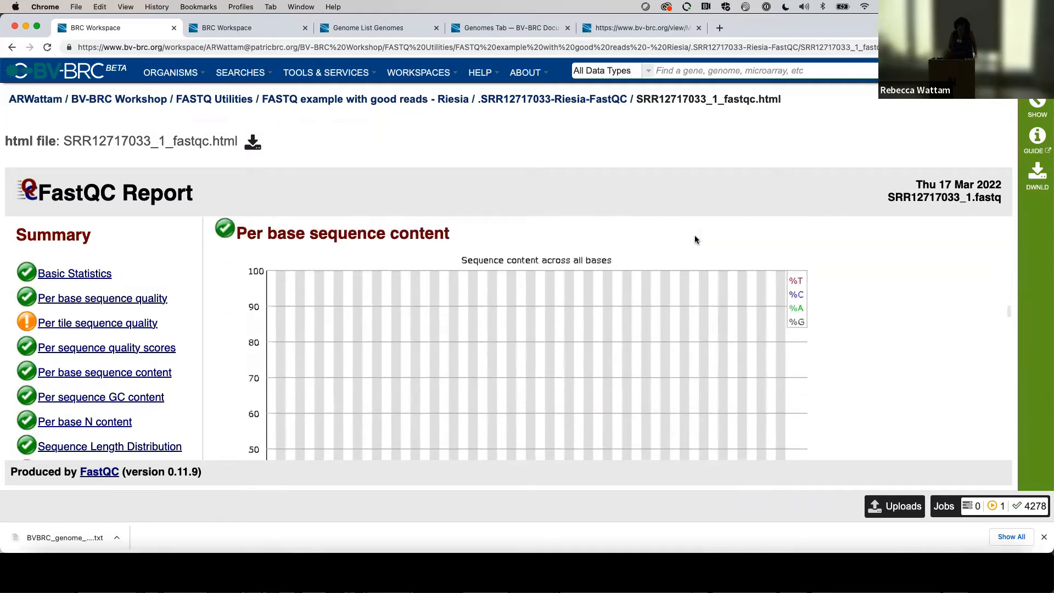
pyautogui.scroll(-5, 696, 239)
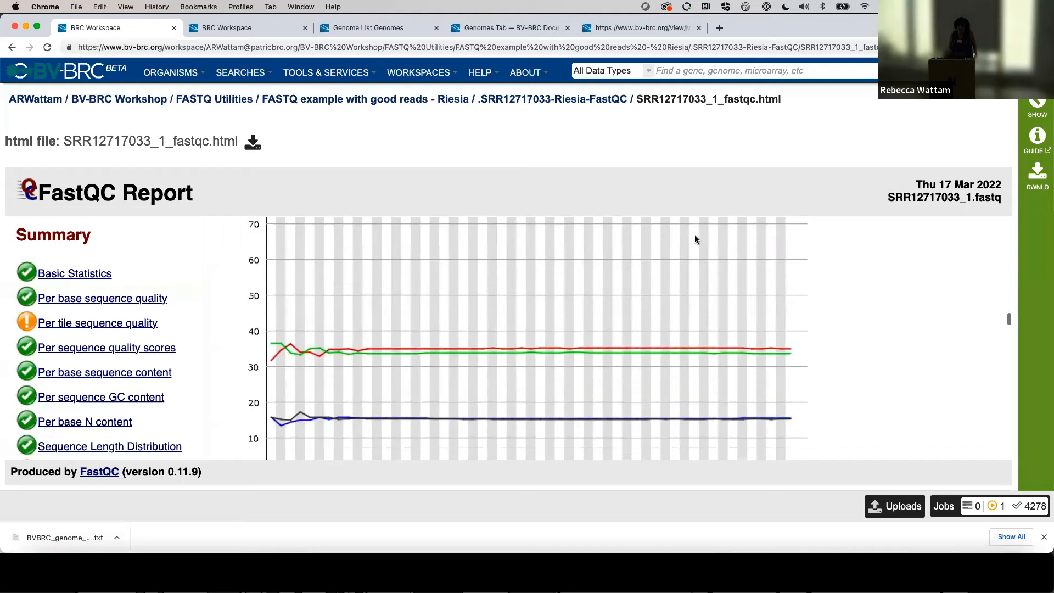
pyautogui.scroll(-1, 696, 240)
pyautogui.scroll(-3, 696, 240)
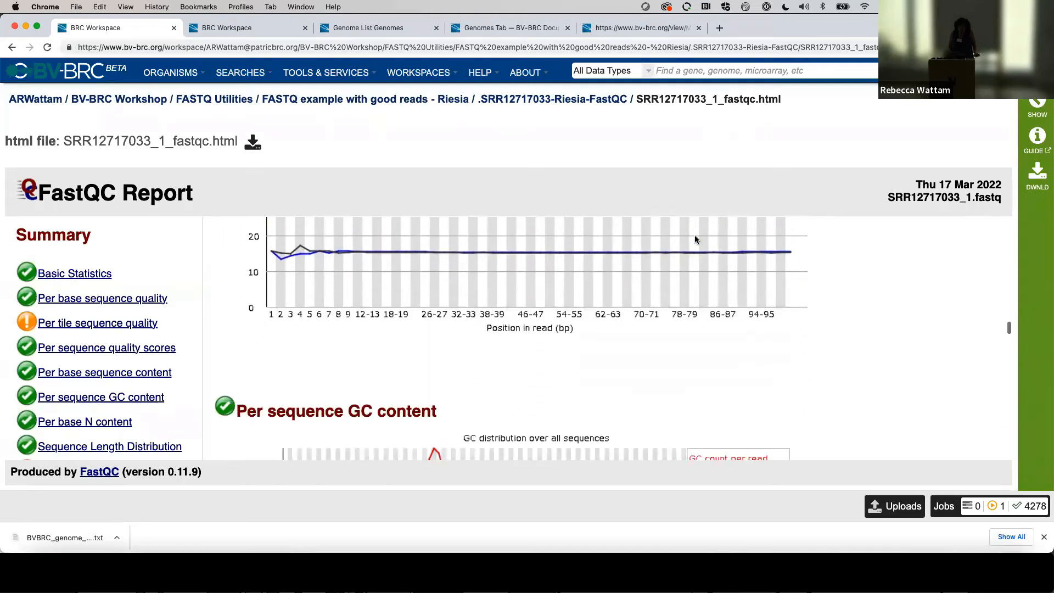
pyautogui.scroll(-3, 695, 240)
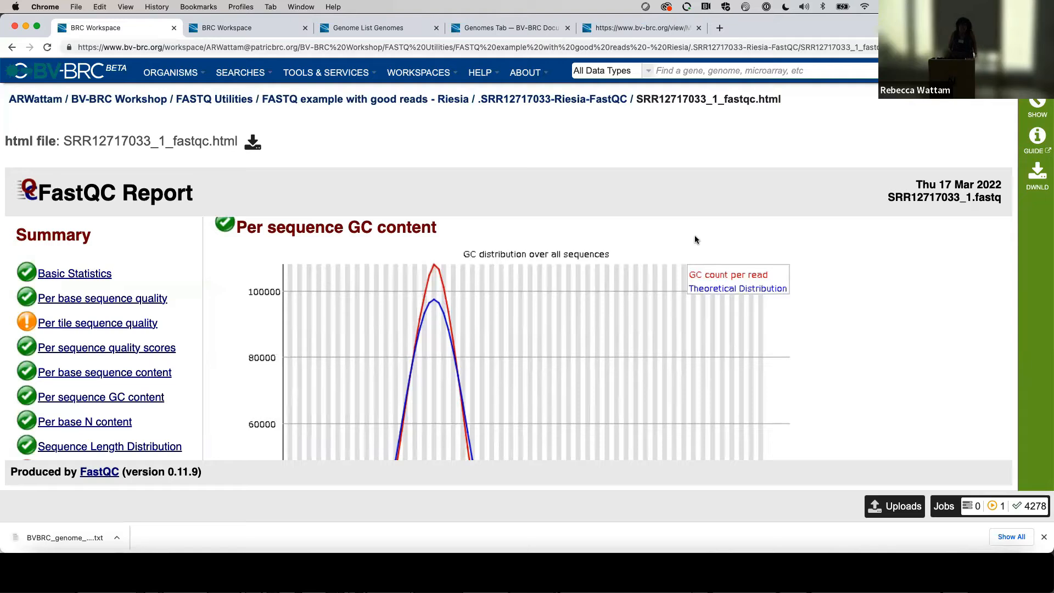
pyautogui.scroll(-2, 695, 240)
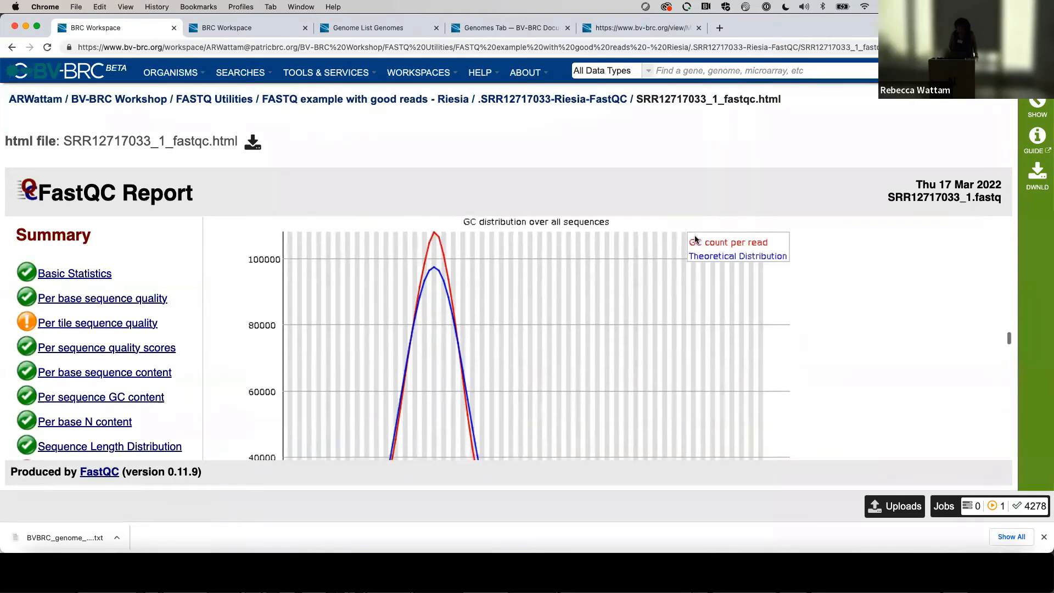
pyautogui.scroll(2, 695, 240)
pyautogui.scroll(-1, 695, 239)
pyautogui.scroll(1, 695, 240)
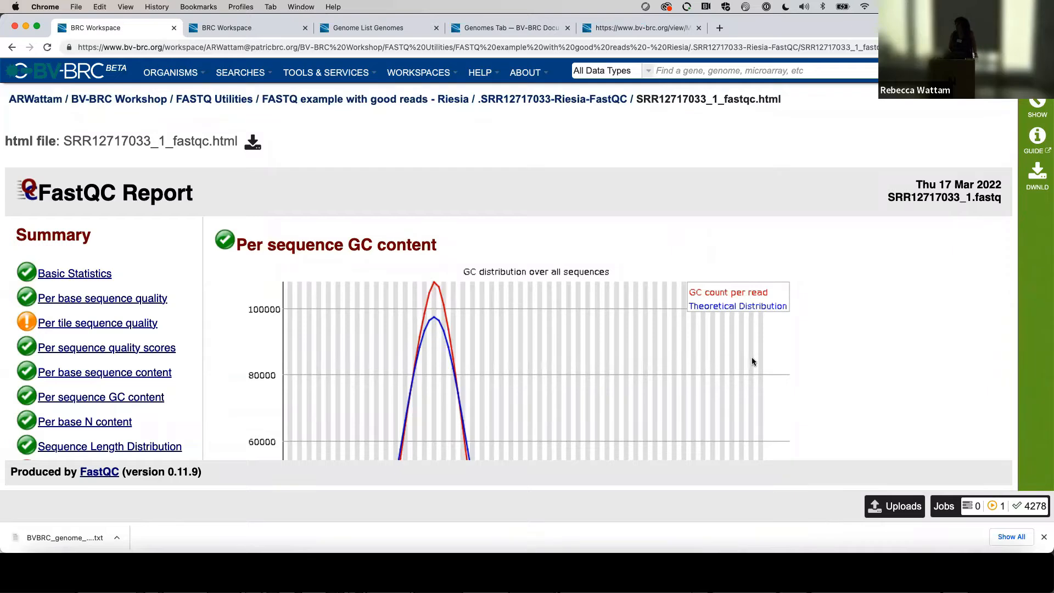
pyautogui.scroll(-8, 680, 360)
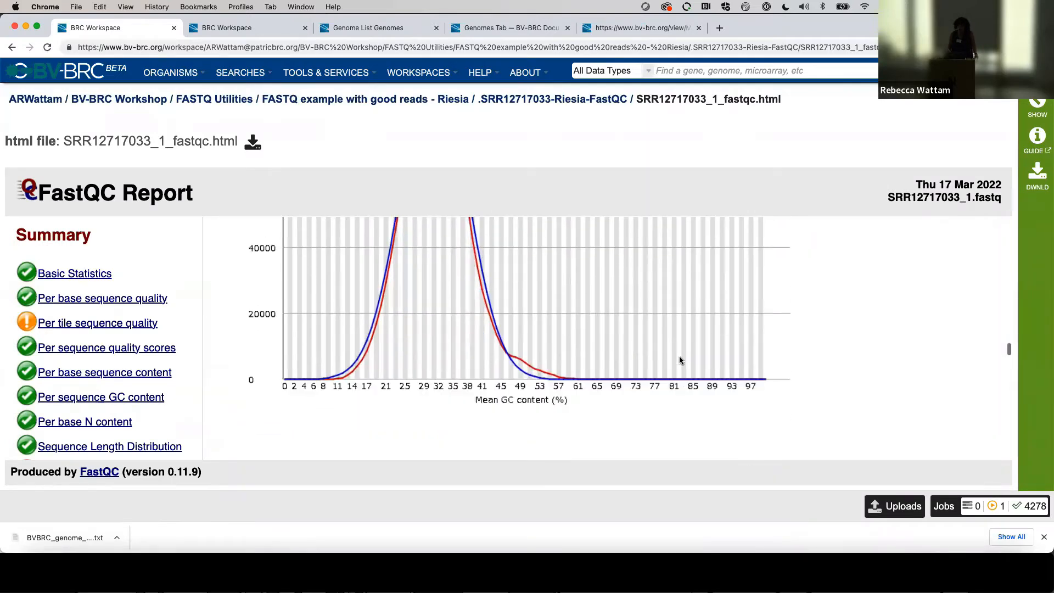
# Examine the per base N content and sequence length distribution plots of the SRR12717033_1 report
pyautogui.scroll(-5, 680, 361)
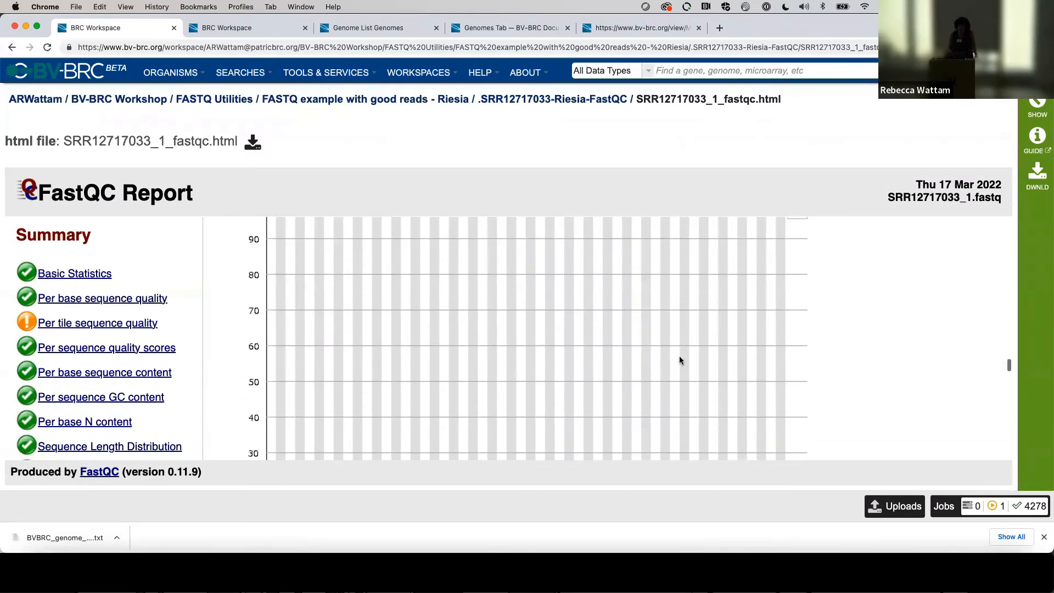
pyautogui.scroll(-2, 679, 361)
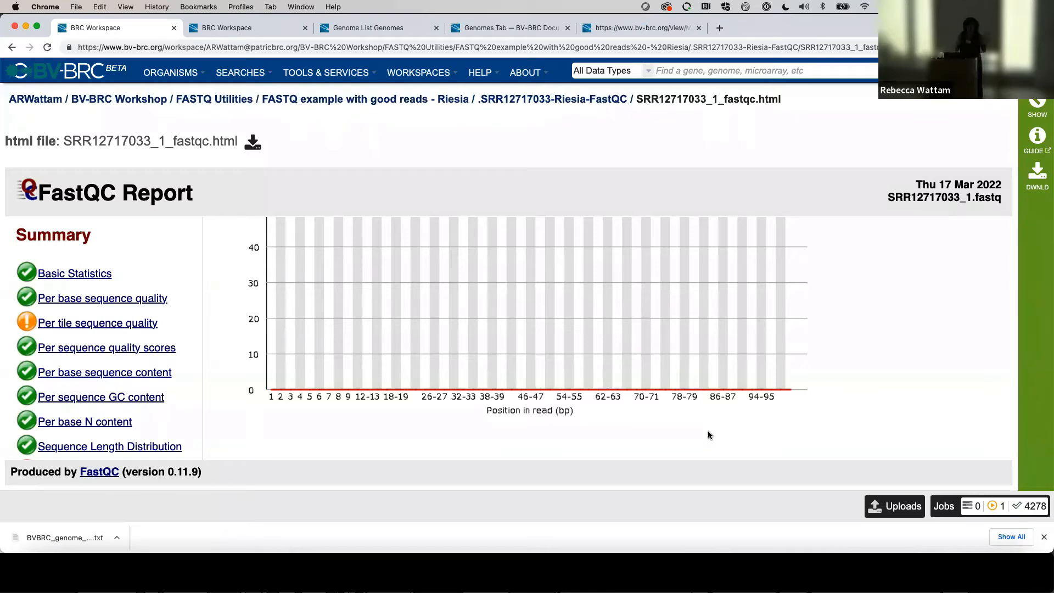
pyautogui.scroll(-2, 599, 393)
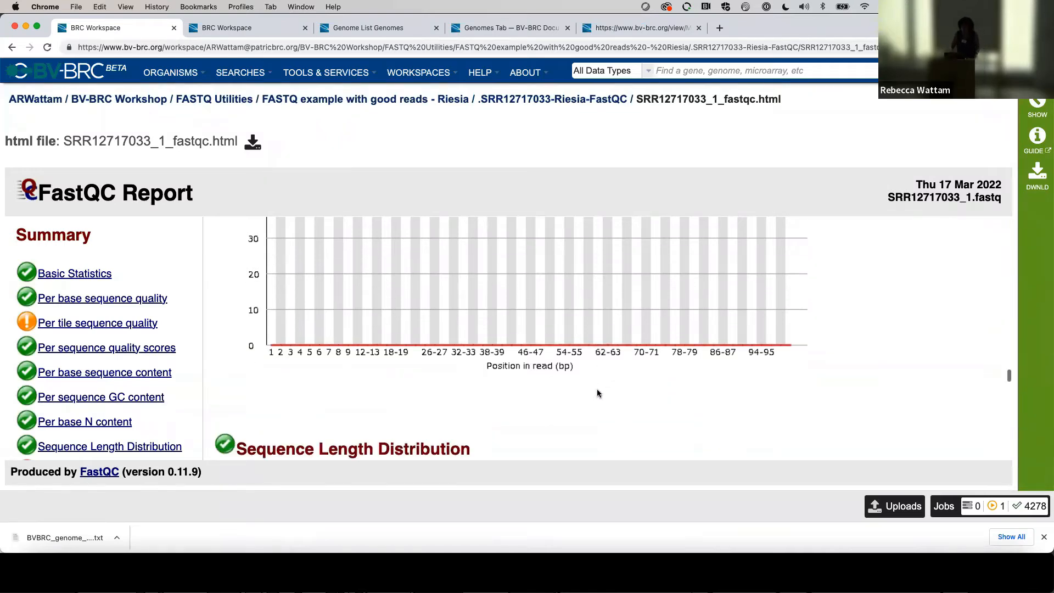
pyautogui.scroll(-8, 598, 393)
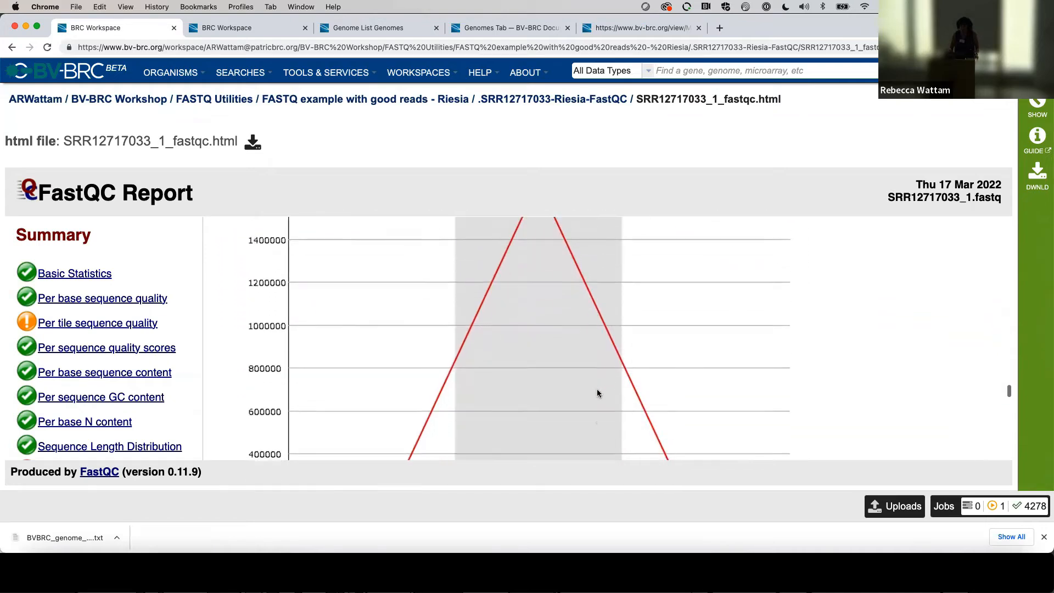
pyautogui.scroll(-5, 598, 393)
pyautogui.scroll(-10, 598, 393)
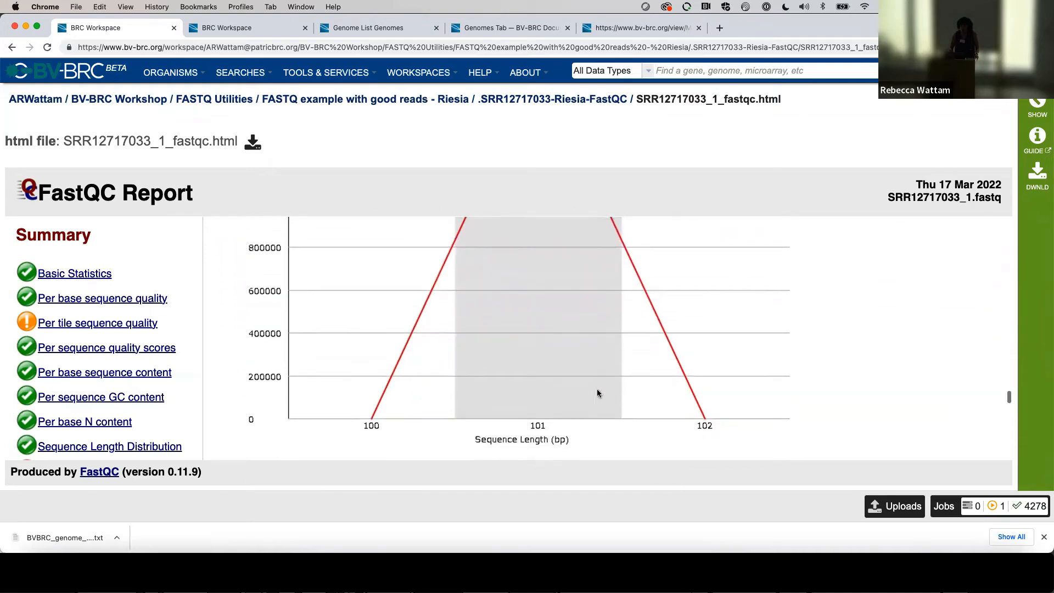
# Review the remaining sections of the SRR12717033_1 report, from sequence duplication levels through overrepresented sequences to adapter content
pyautogui.scroll(-8, 598, 393)
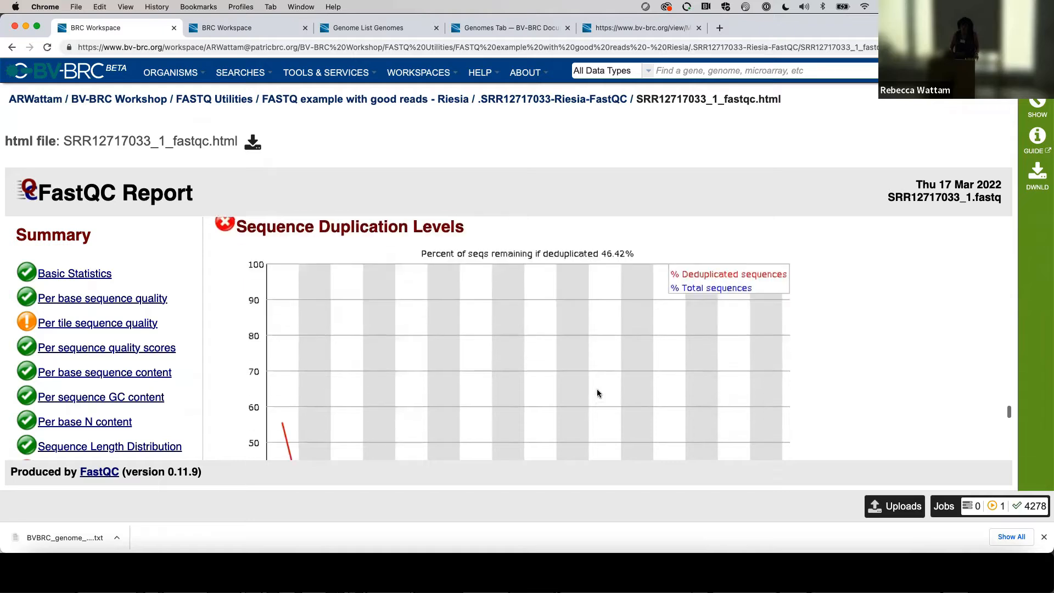
pyautogui.scroll(-4, 598, 393)
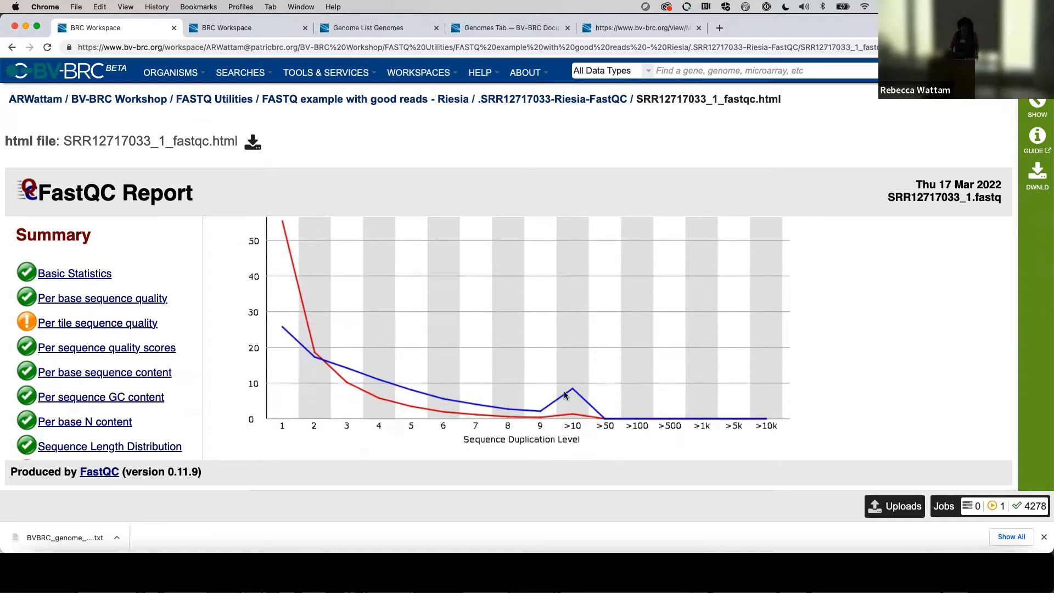
pyautogui.scroll(-6, 565, 395)
pyautogui.scroll(-12, 568, 397)
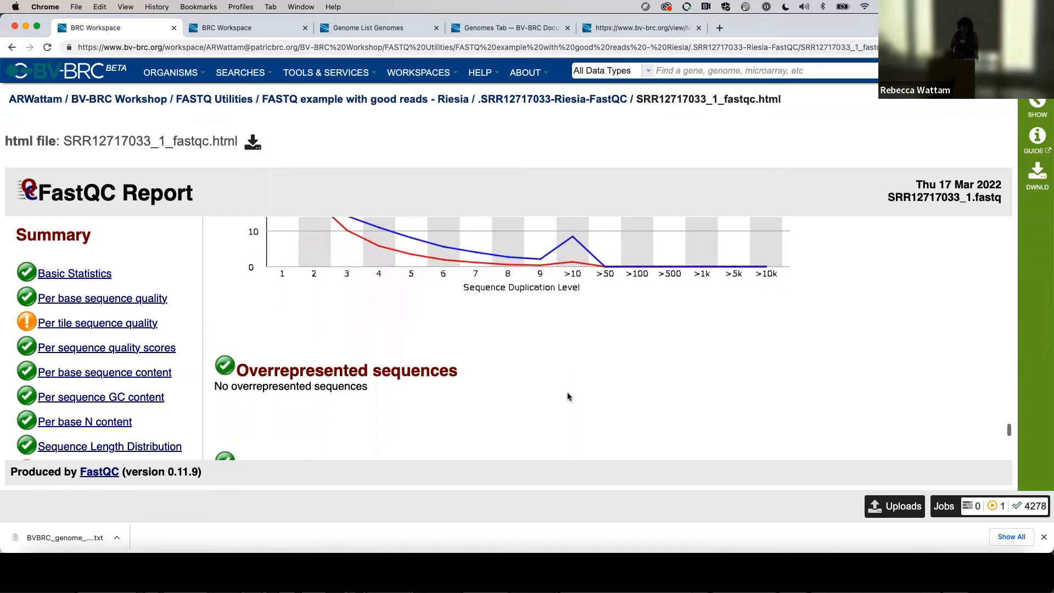
pyautogui.scroll(-2, 568, 397)
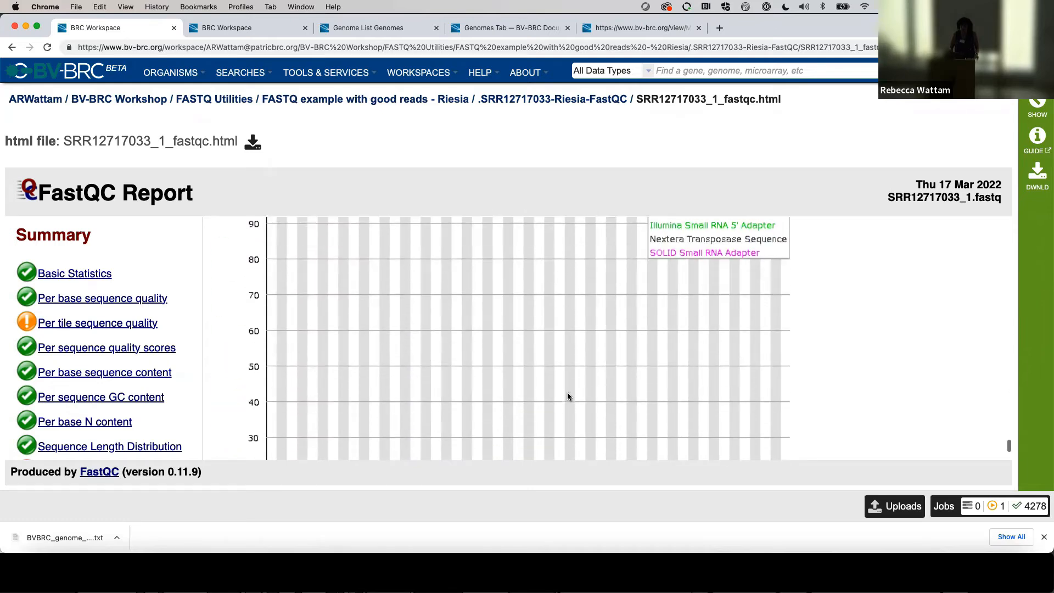
pyautogui.scroll(3, 568, 397)
pyautogui.scroll(-1, 568, 397)
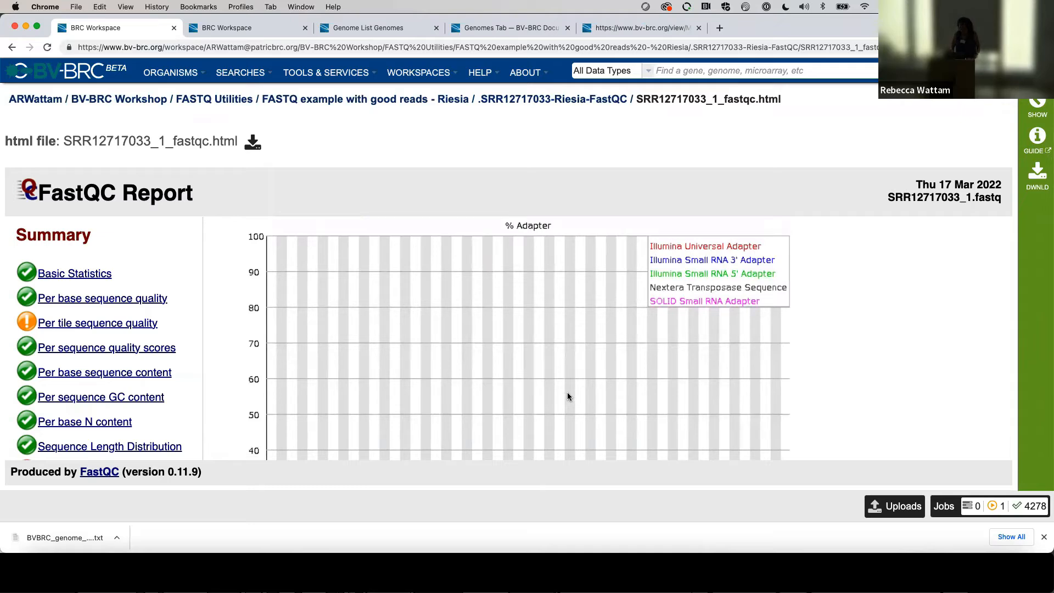
pyautogui.scroll(-8, 568, 397)
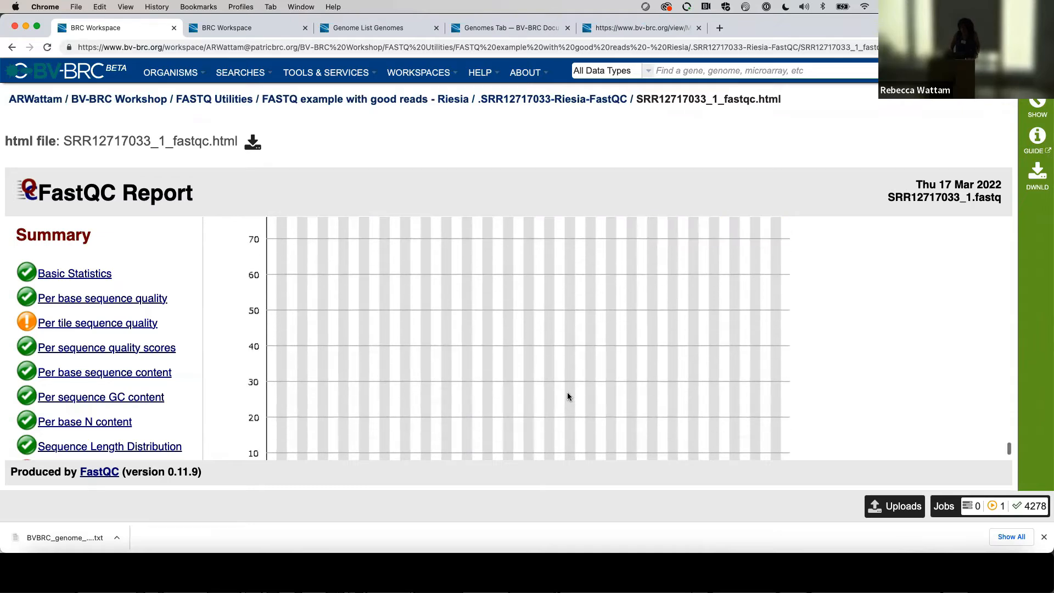
pyautogui.scroll(10, 568, 397)
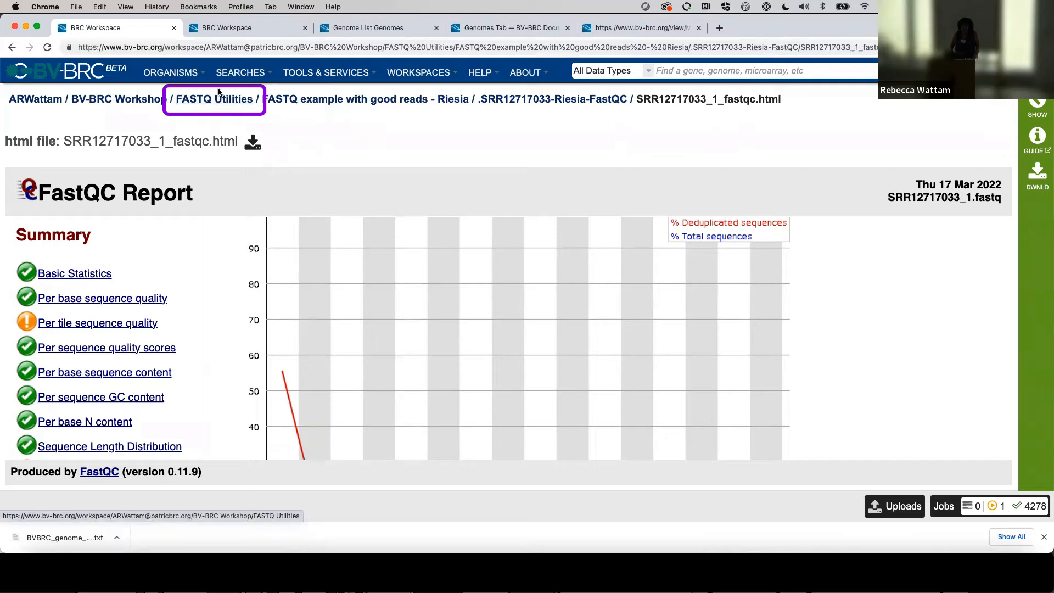
# Return to the FASTQ Utilities folder and open SRR17258652_fastqc.html from the FASTQ example with bad reads folder
pyautogui.click(215, 103)
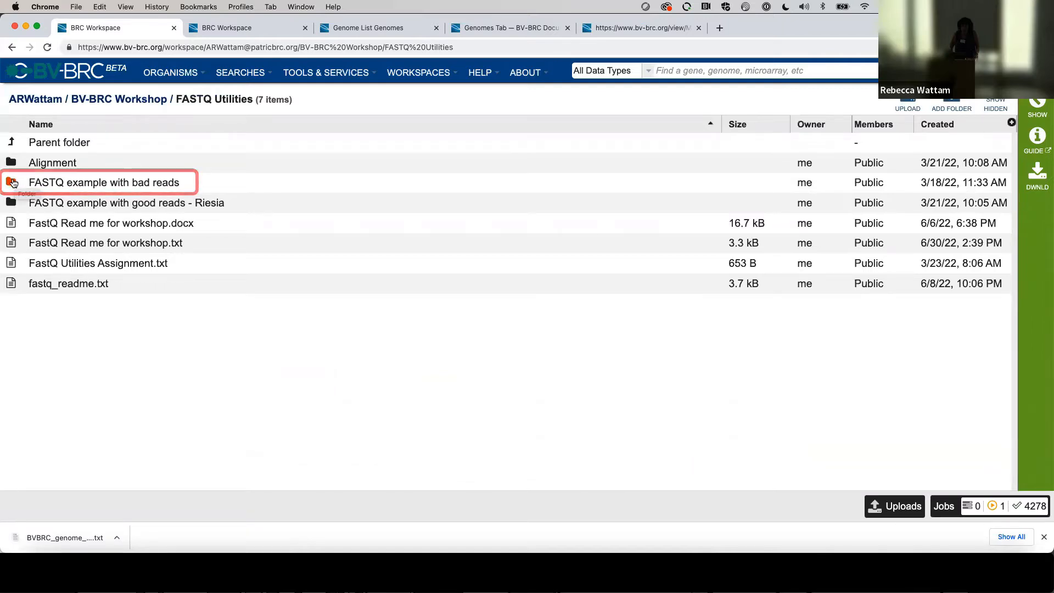
pyautogui.click(13, 183)
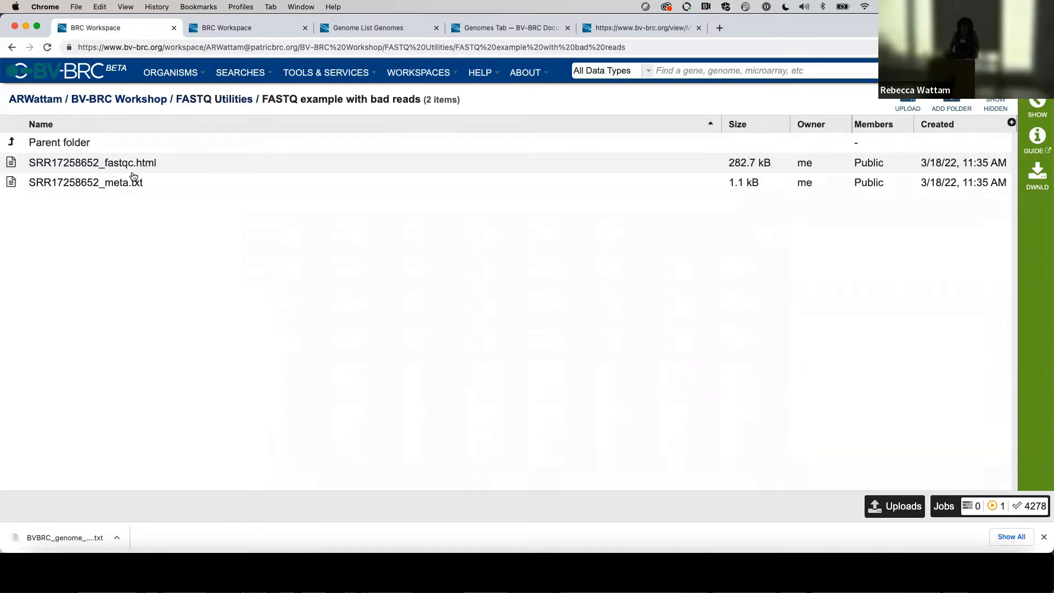
pyautogui.click(203, 165)
pyautogui.doubleClick(203, 165)
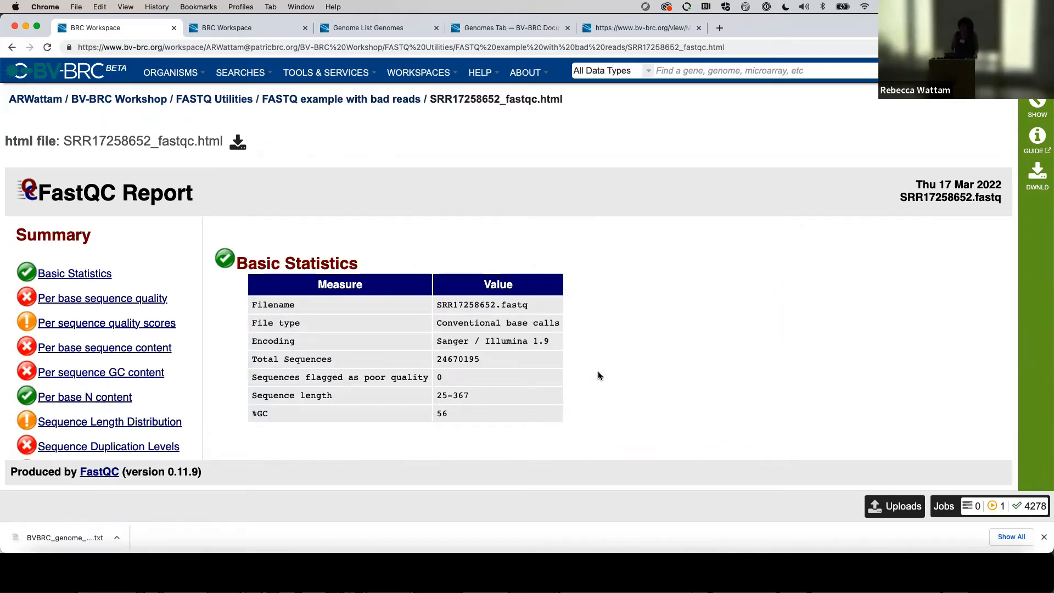
# Examine the per base sequence quality and per sequence quality scores plots in the SRR17258652 report
pyautogui.scroll(-10, 599, 311)
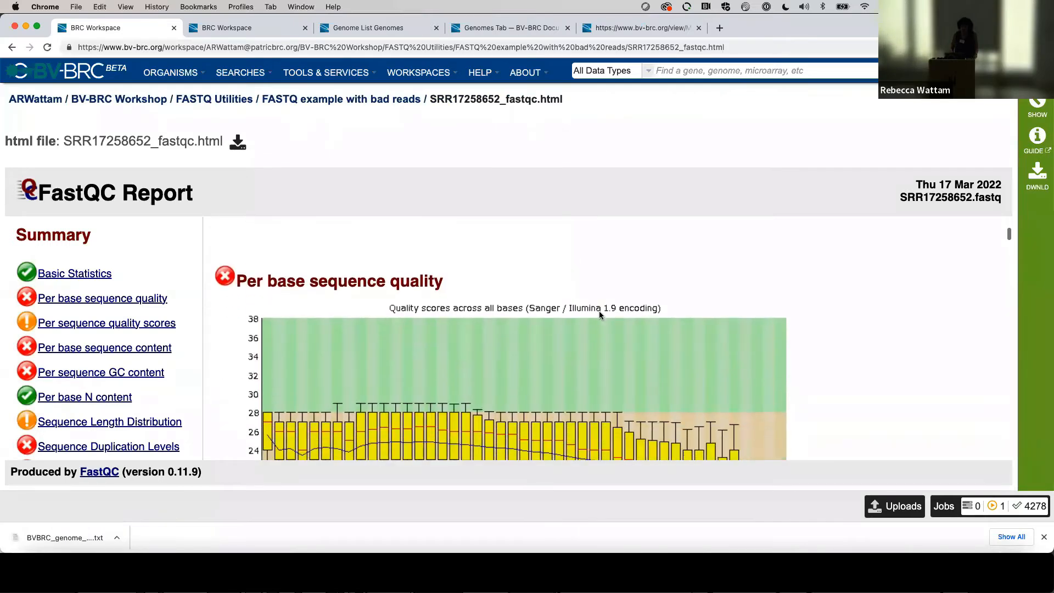
pyautogui.scroll(-2, 599, 314)
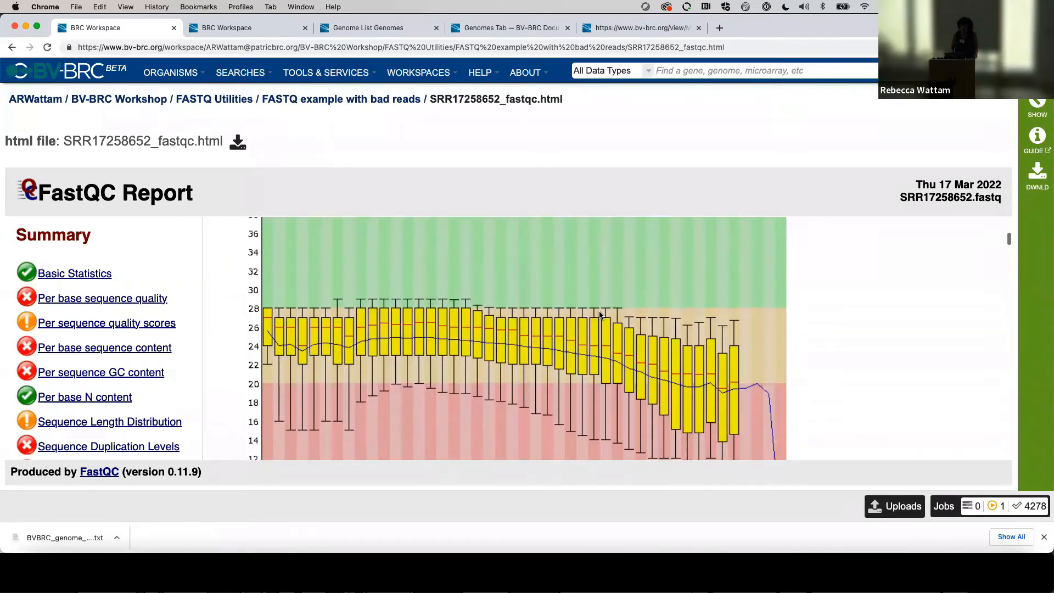
pyautogui.scroll(2, 597, 312)
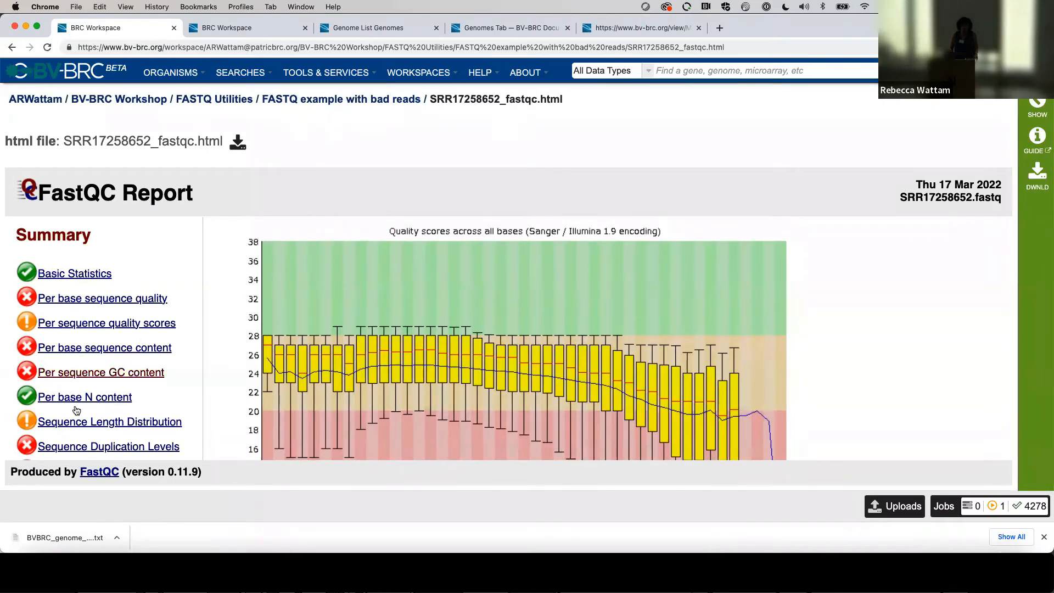
pyautogui.scroll(-6, 464, 304)
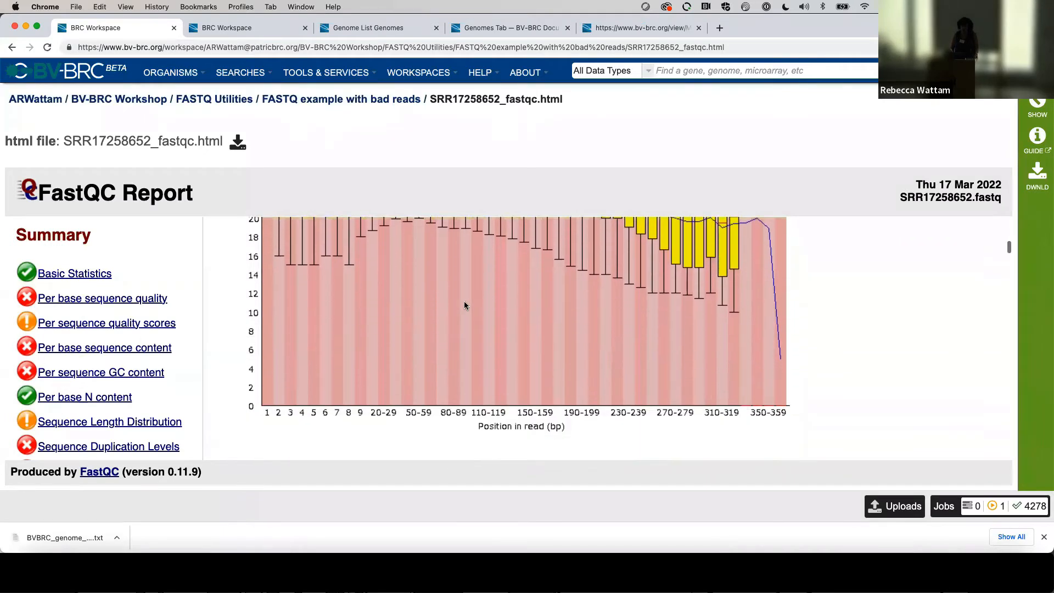
pyautogui.scroll(-6, 464, 305)
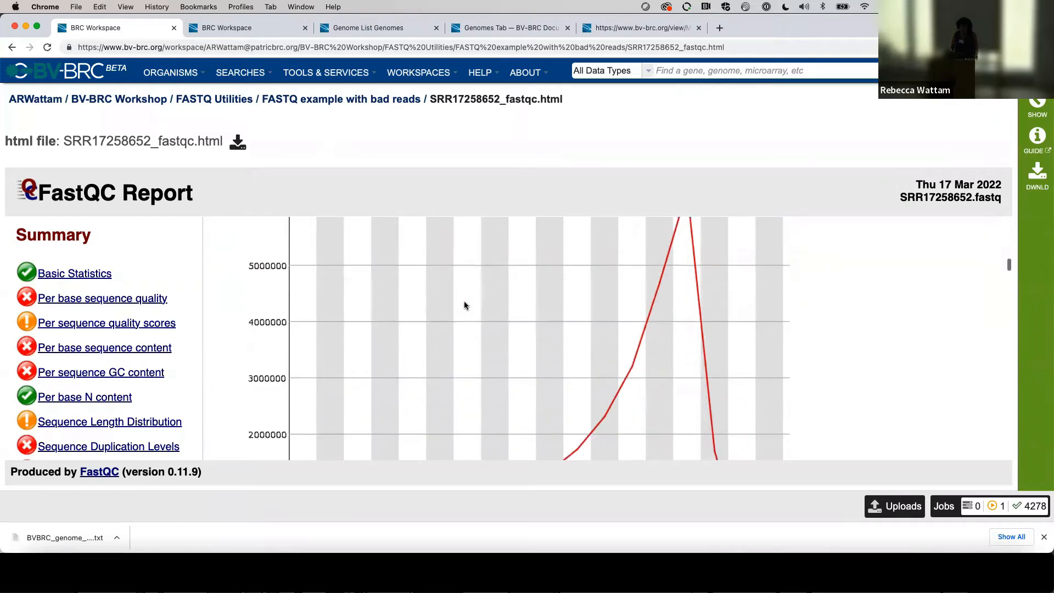
# Examine the per base sequence content plot and compare the GC count per read with the theoretical distribution in the SRR17258652 report
pyautogui.scroll(-8, 465, 306)
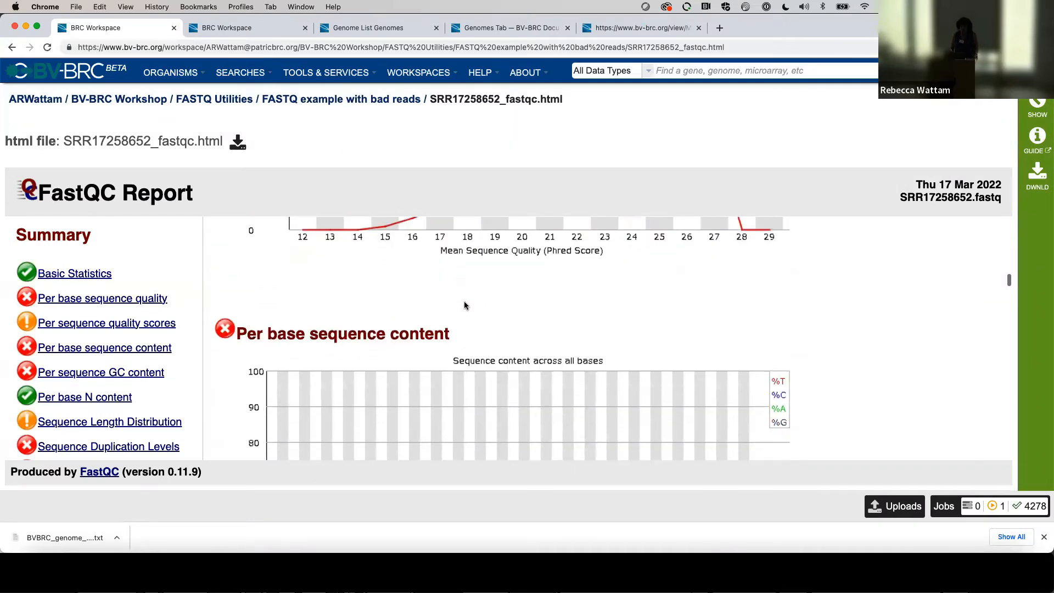
pyautogui.scroll(-4, 465, 306)
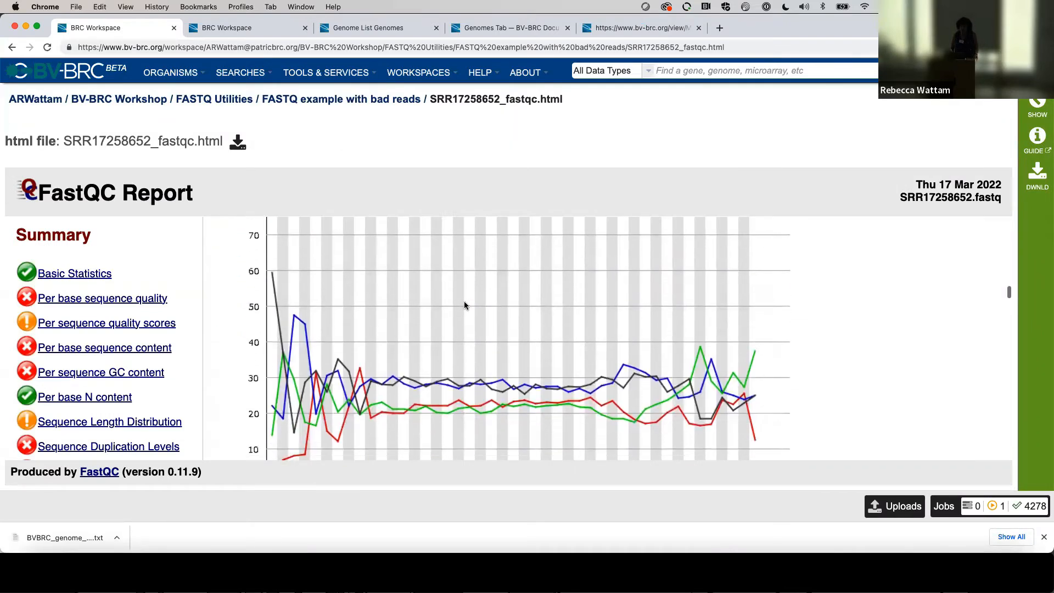
pyautogui.scroll(-2, 464, 306)
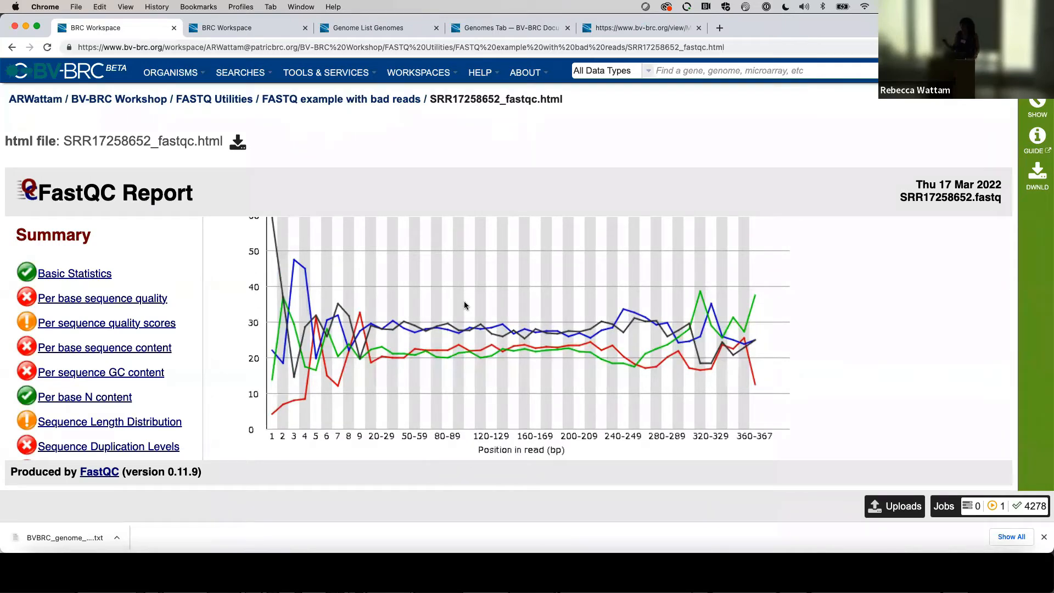
pyautogui.scroll(-6, 465, 306)
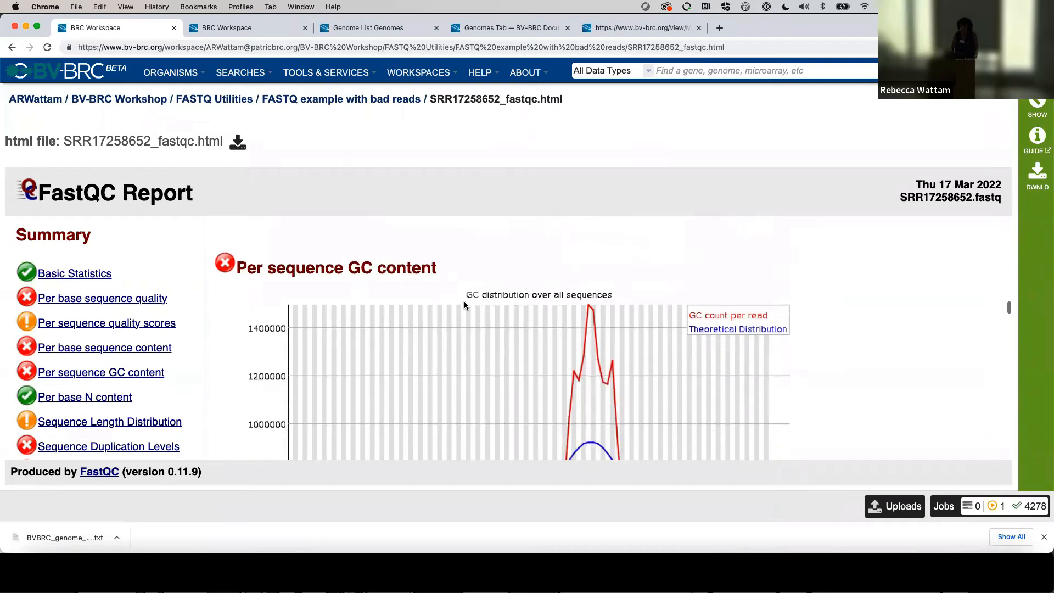
pyautogui.scroll(-5, 465, 306)
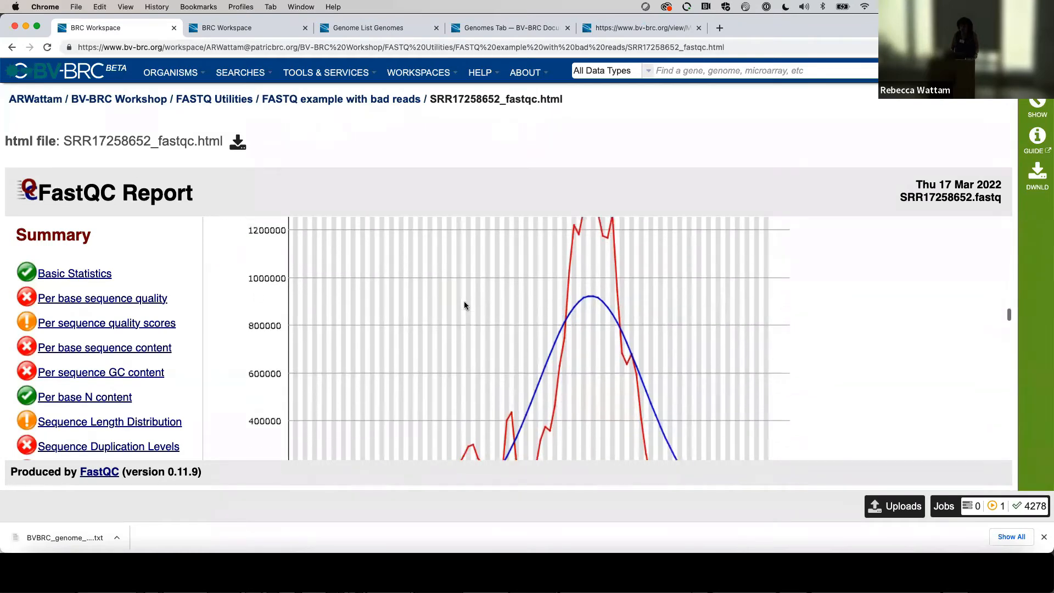
pyautogui.scroll(-2, 464, 306)
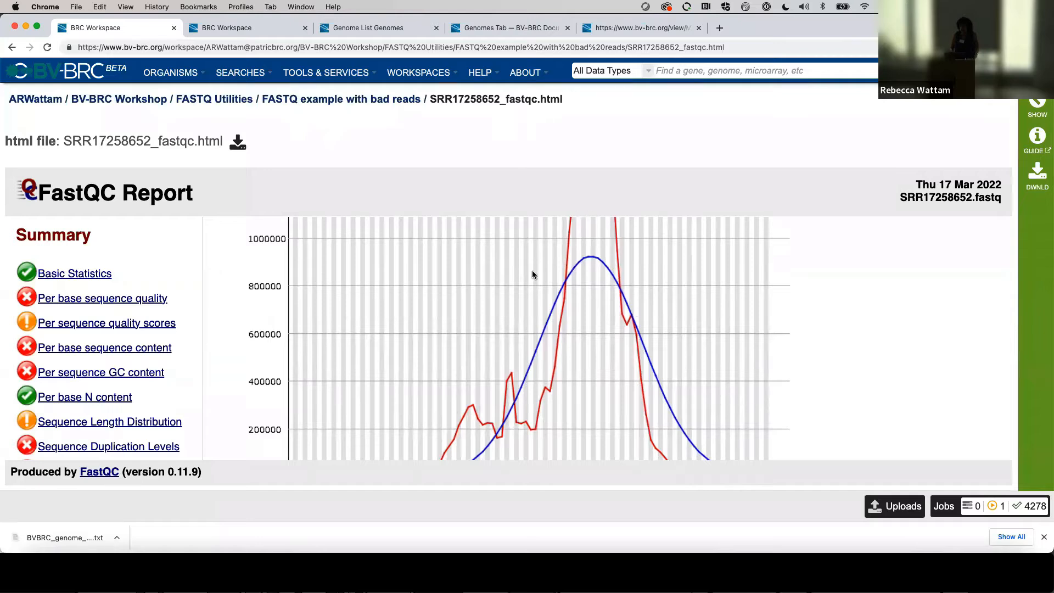
pyautogui.scroll(-10, 451, 356)
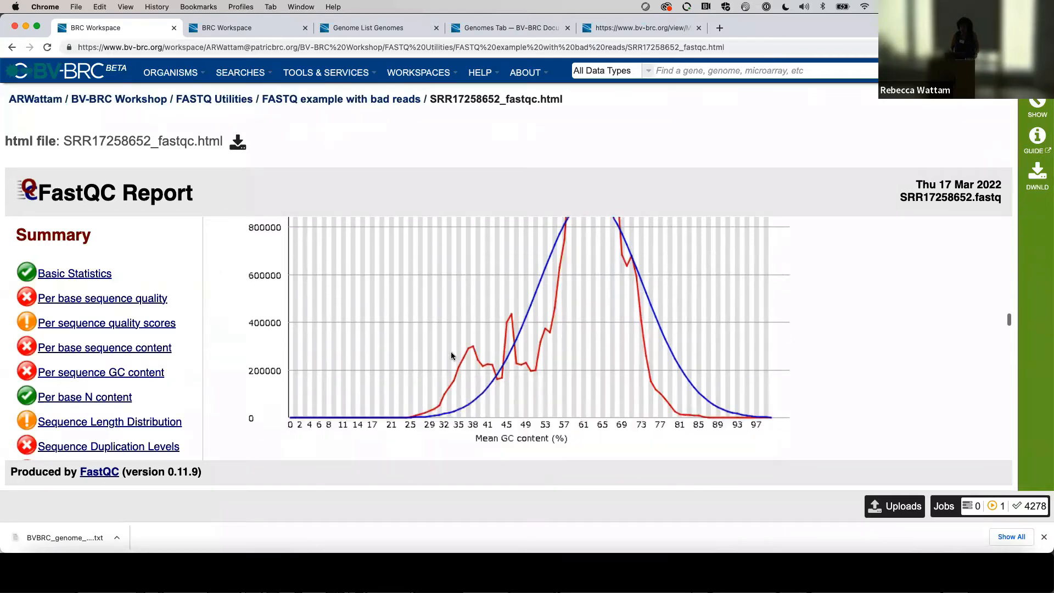
# Review the SRR17258652 report's plots from per base N content through sequence length distribution to sequence duplication levels
pyautogui.scroll(-10, 451, 356)
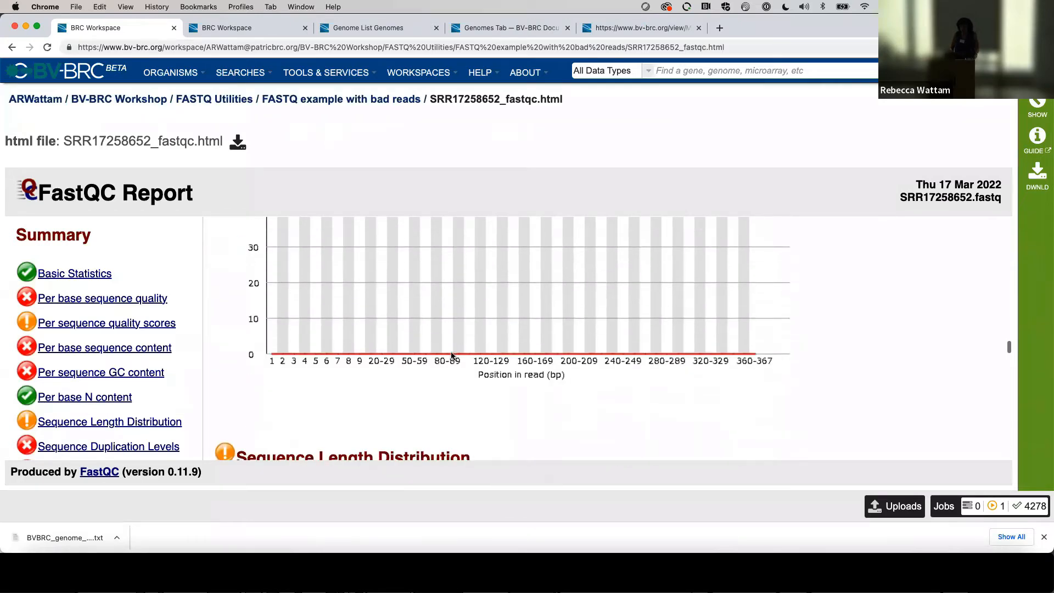
pyautogui.scroll(-5, 452, 356)
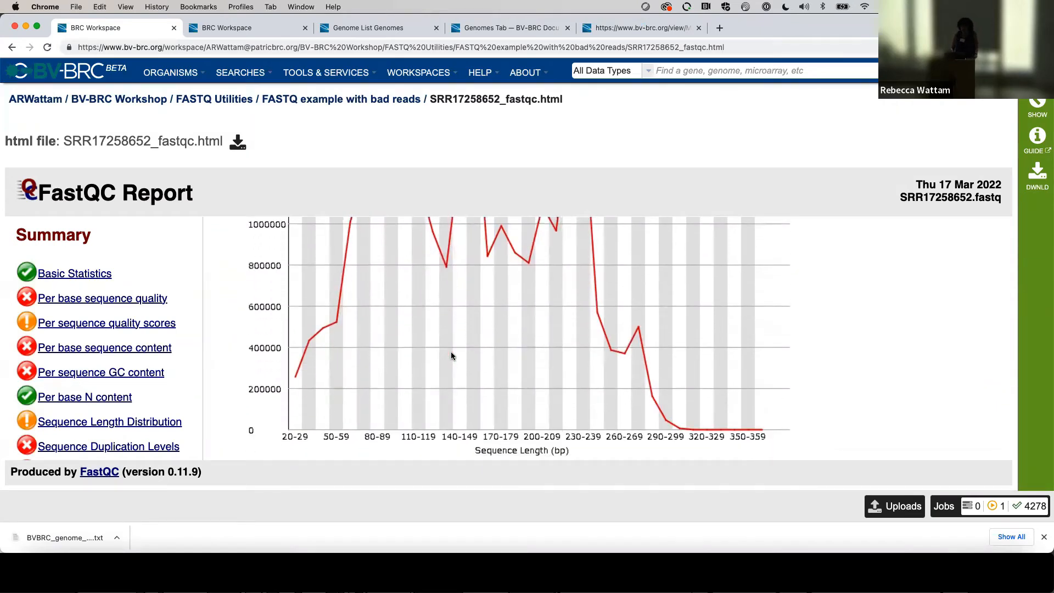
pyautogui.scroll(-1, 451, 356)
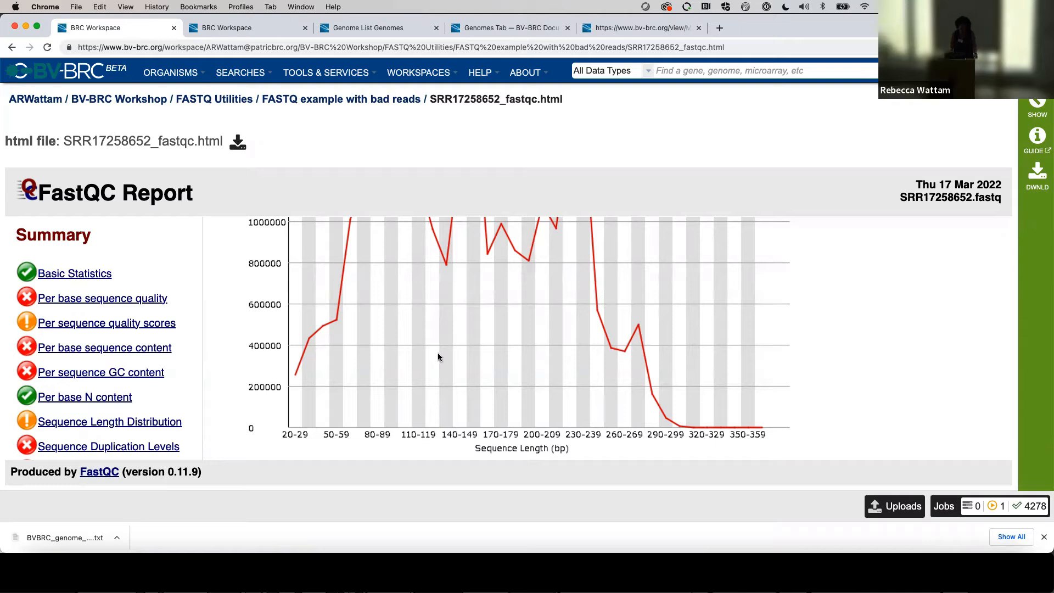
pyautogui.scroll(-5, 438, 357)
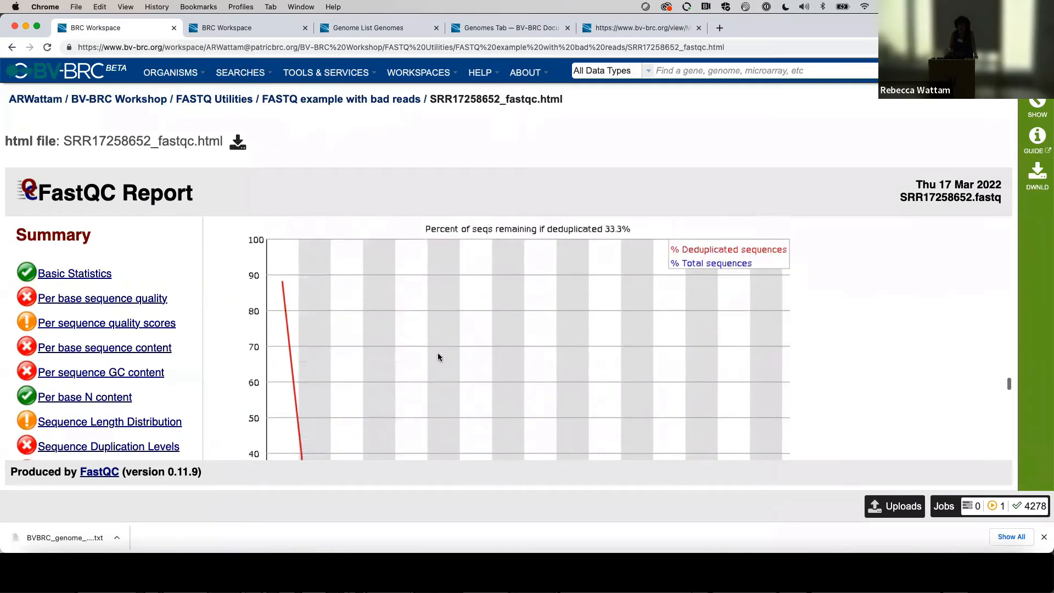
pyautogui.scroll(-4, 438, 357)
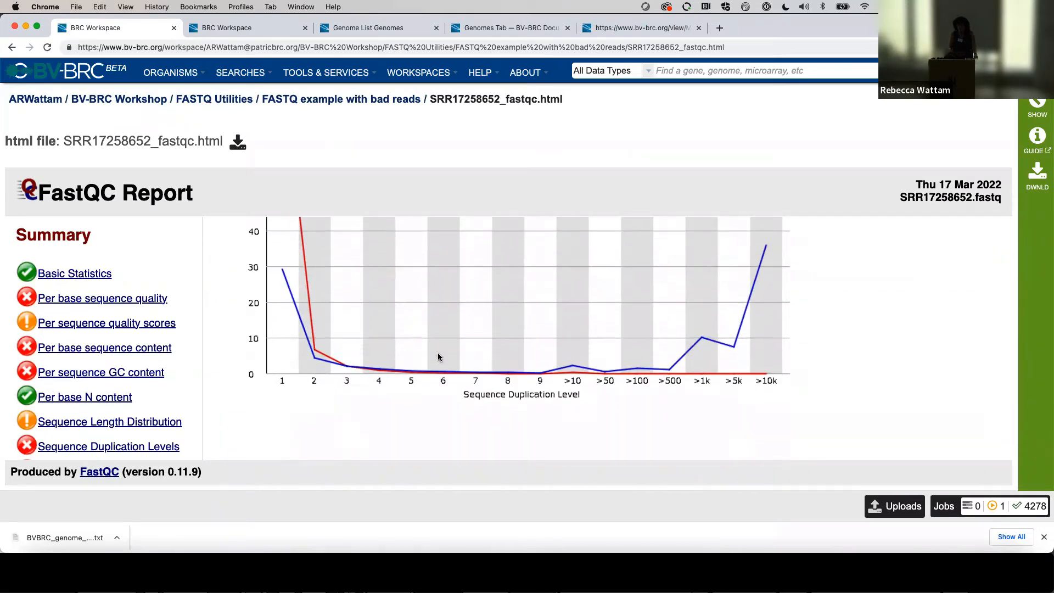
# Review the overrepresented sequences table and adapter content plot, and return to the basic statistics of the SRR17258652 report
pyautogui.scroll(-10, 439, 357)
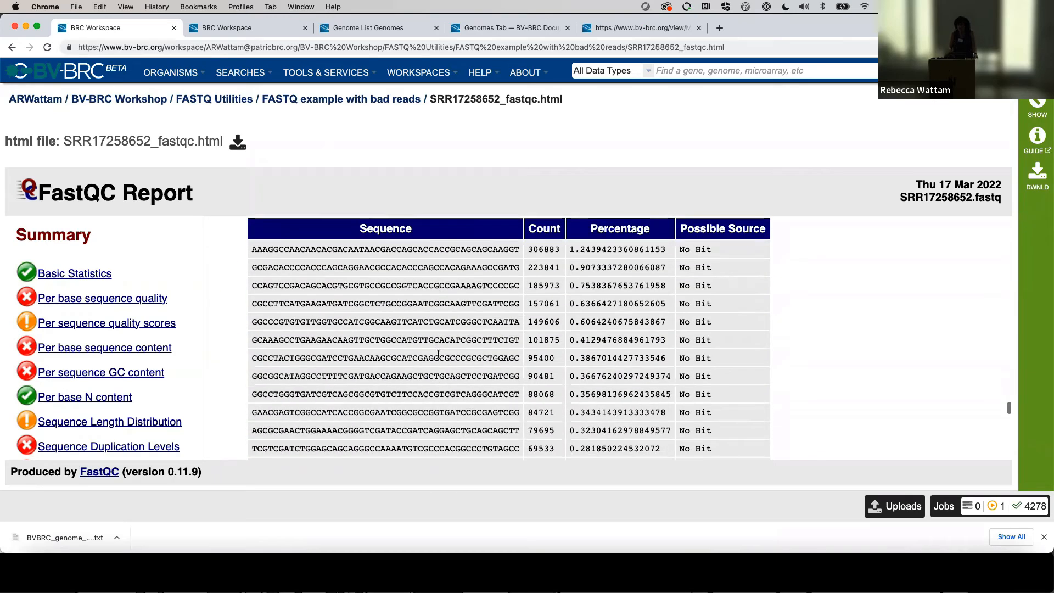
pyautogui.scroll(-6, 438, 354)
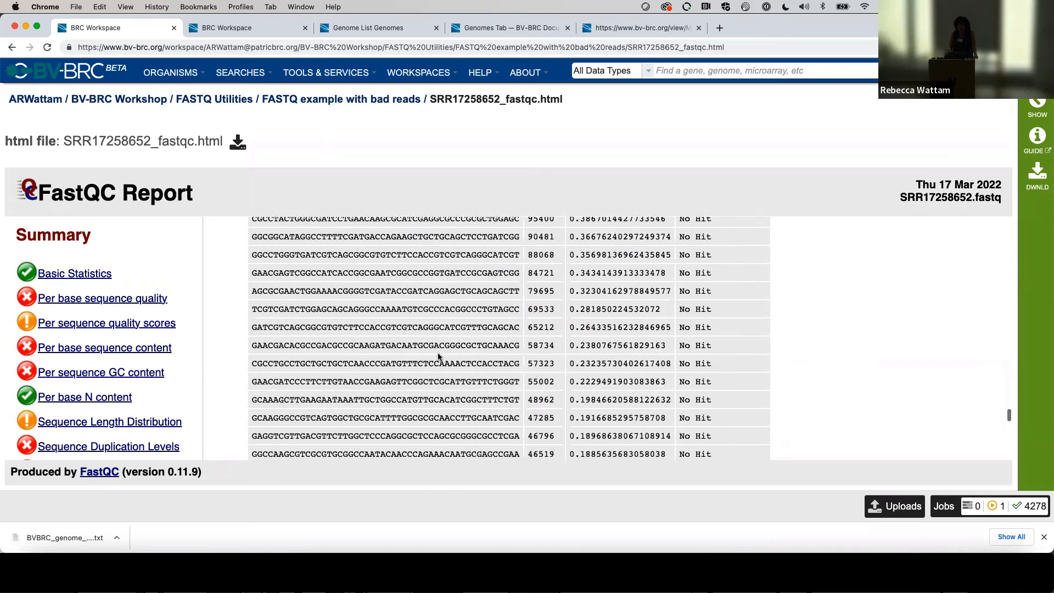
pyautogui.scroll(-10, 438, 357)
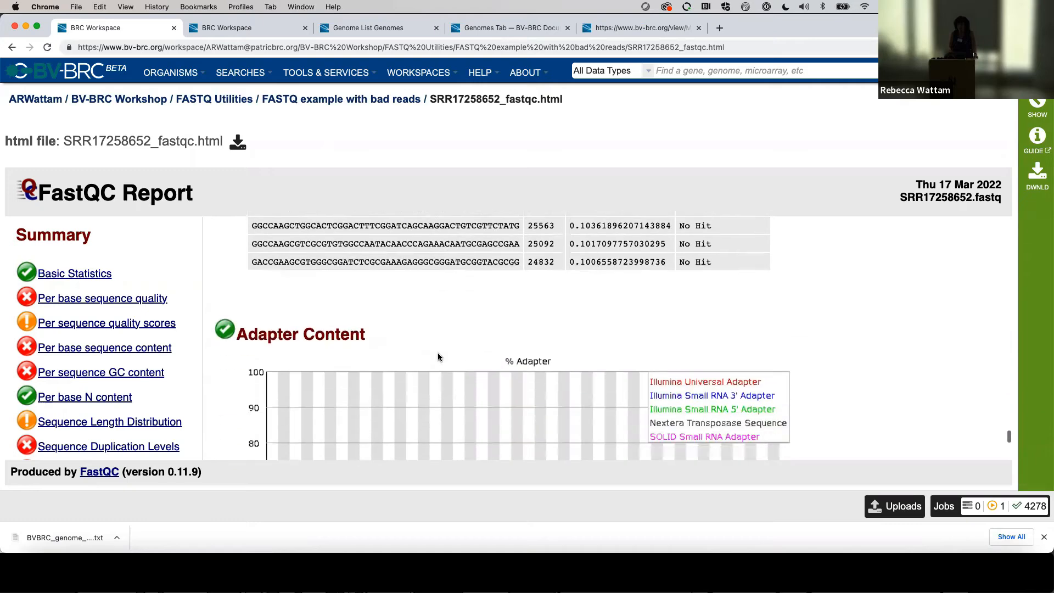
pyautogui.scroll(-8, 439, 357)
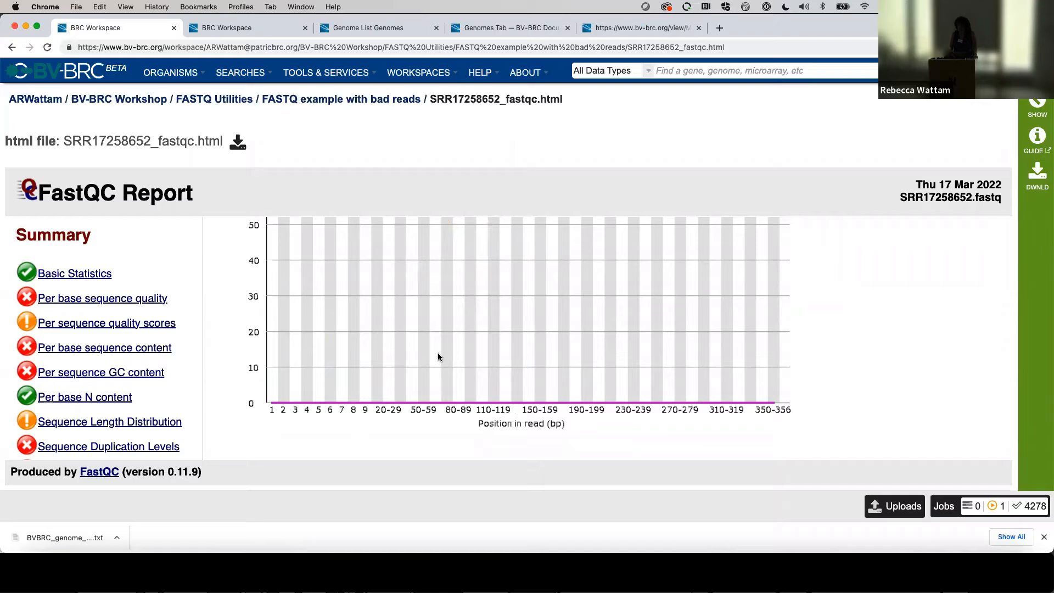
pyautogui.scroll(15, 439, 357)
pyautogui.scroll(15, 438, 357)
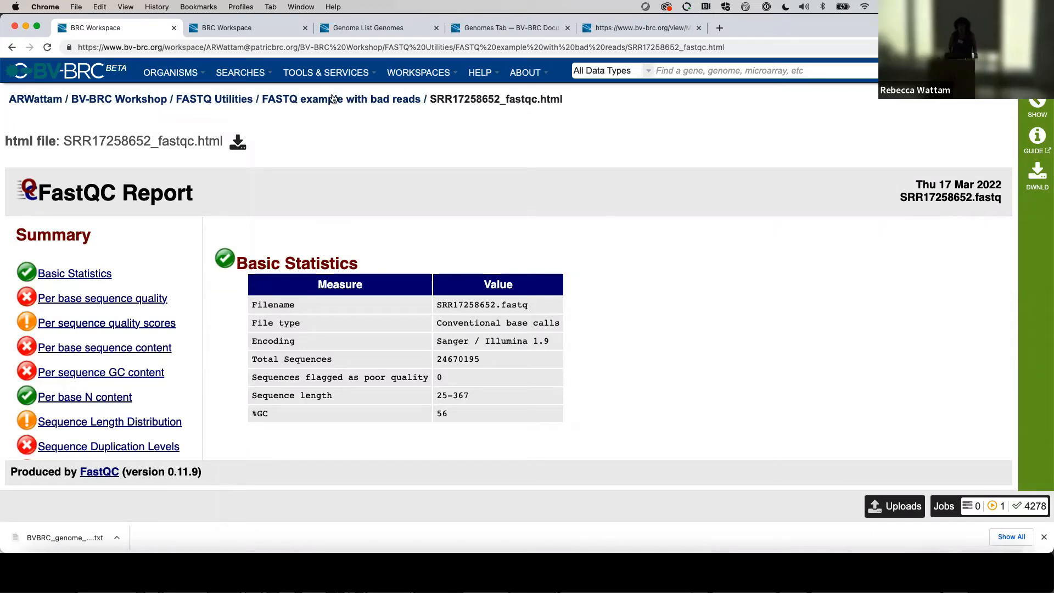
# Open the Fastq Utilities service and choose Virginia Workshop August as the output folder
pyautogui.click(341, 72)
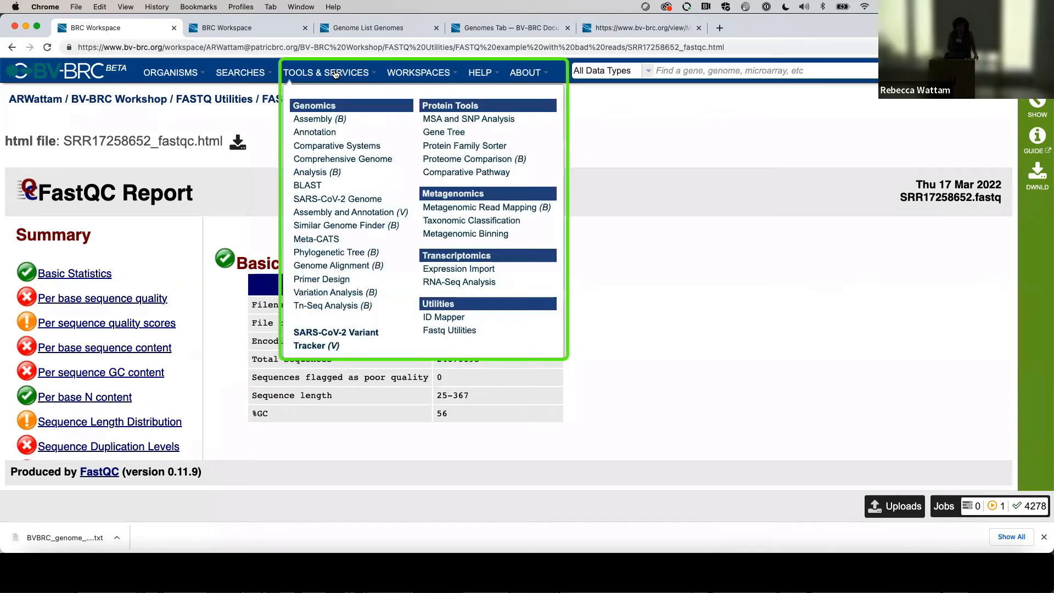
pyautogui.click(446, 332)
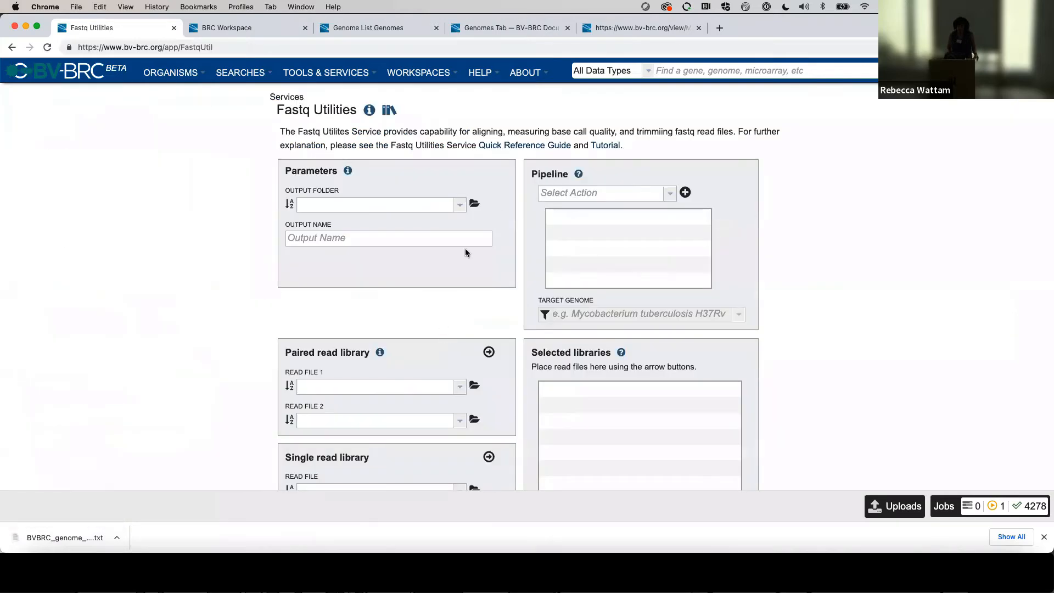
pyautogui.click(456, 210)
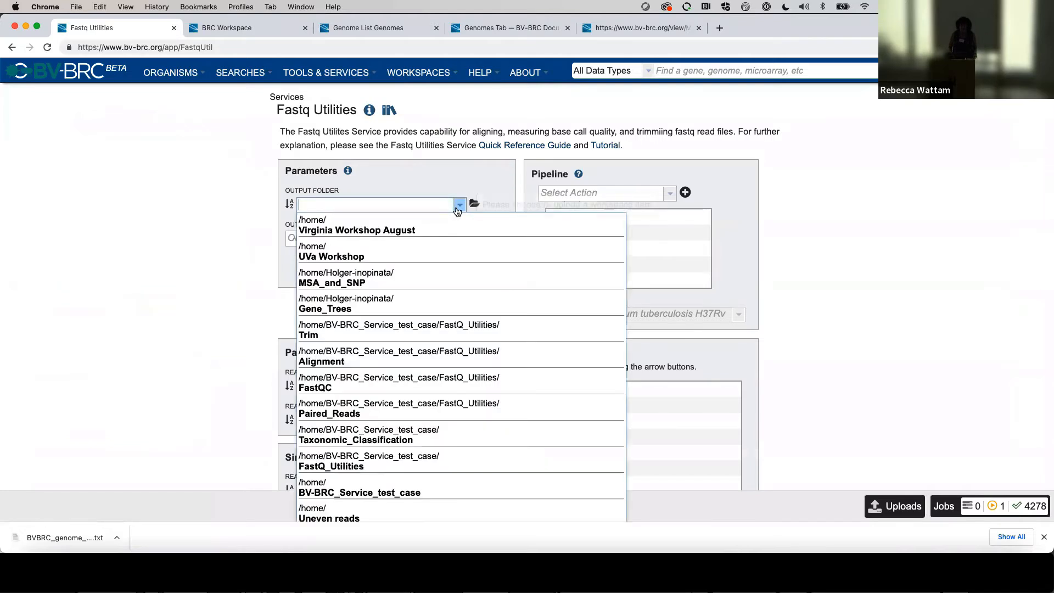
pyautogui.click(405, 230)
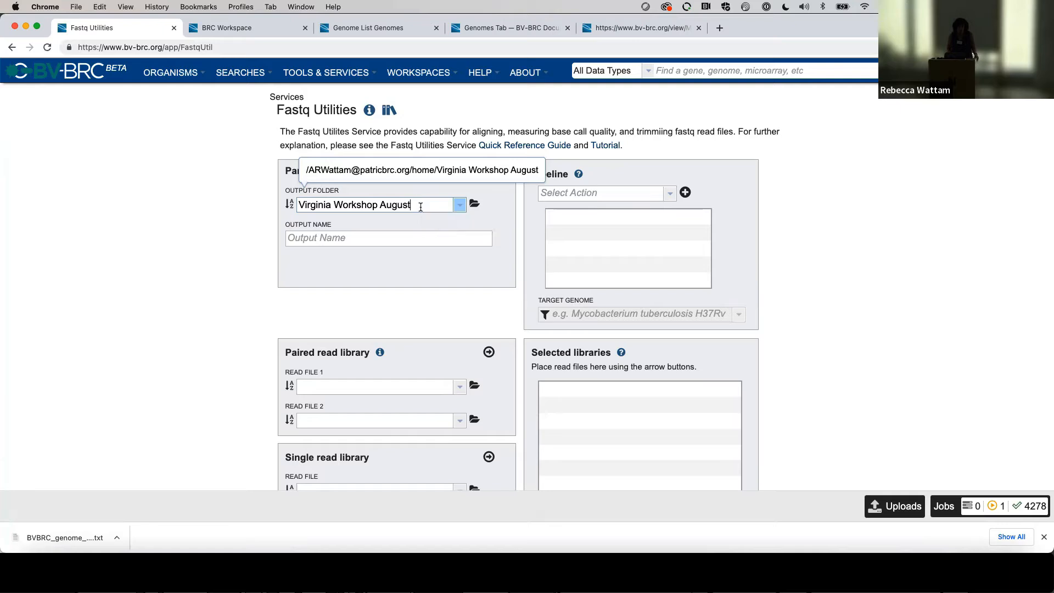
# Try Brucella analysis as the output folder, and restore Virginia Workshop August
pyautogui.moveTo(423, 205); pyautogui.dragTo(288, 207)
pyautogui.press('BackSpace')
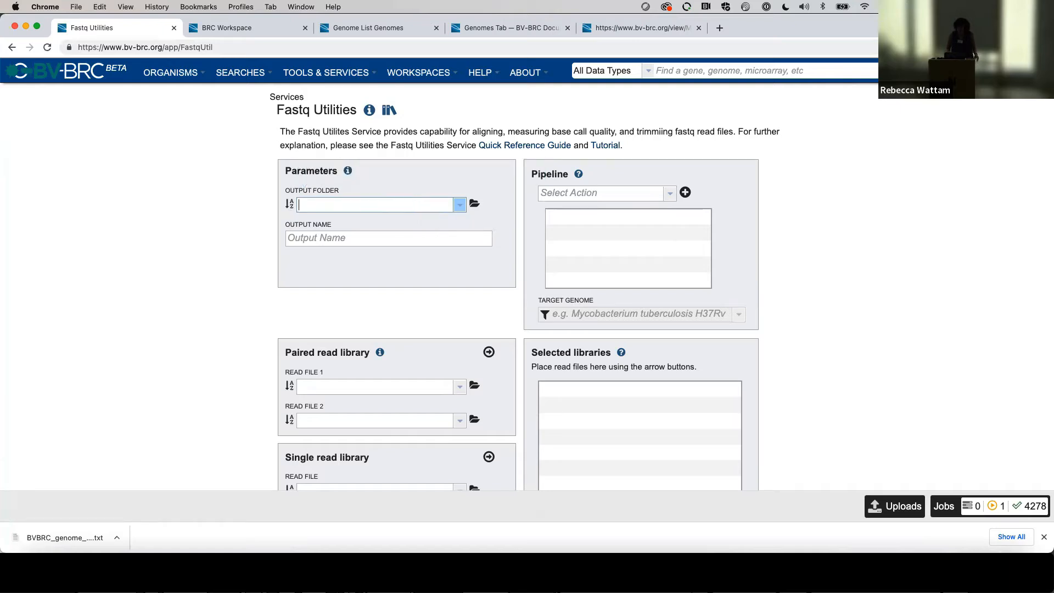
pyautogui.write('Brucella analysis')
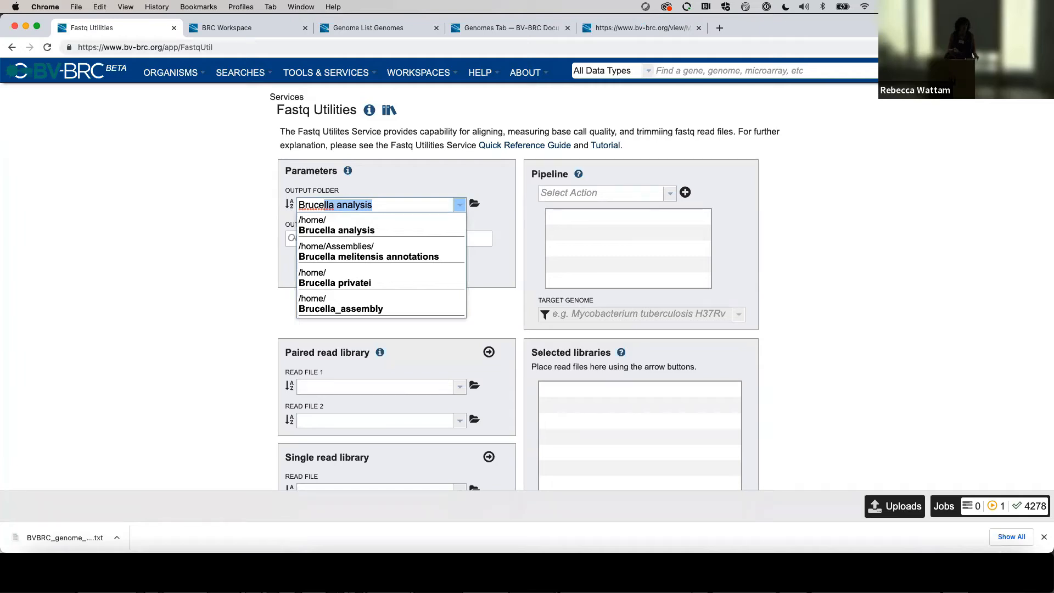
pyautogui.moveTo(376, 206); pyautogui.dragTo(274, 207)
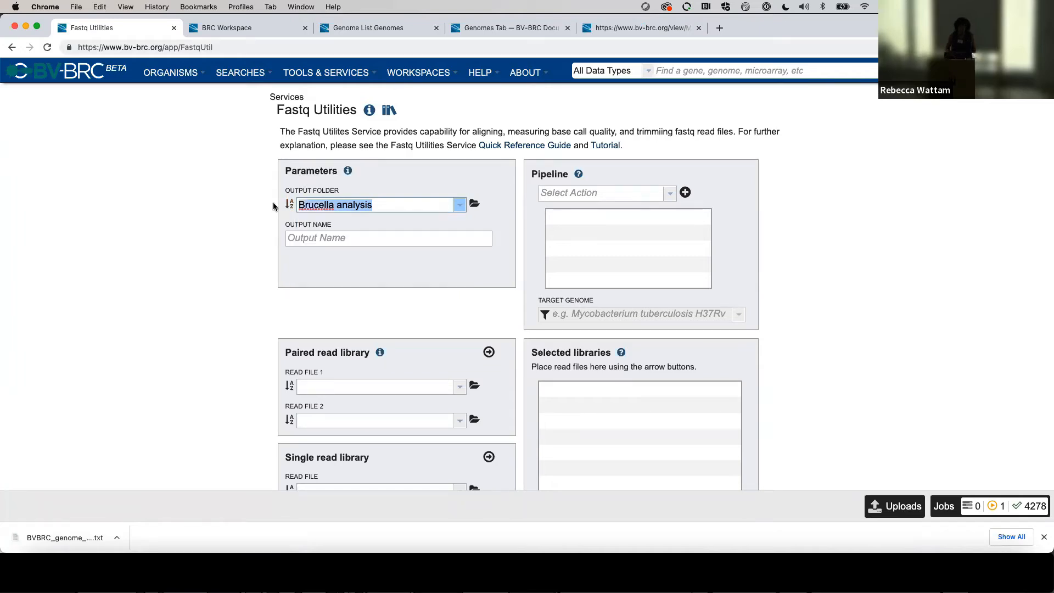
pyautogui.press('BackSpace')
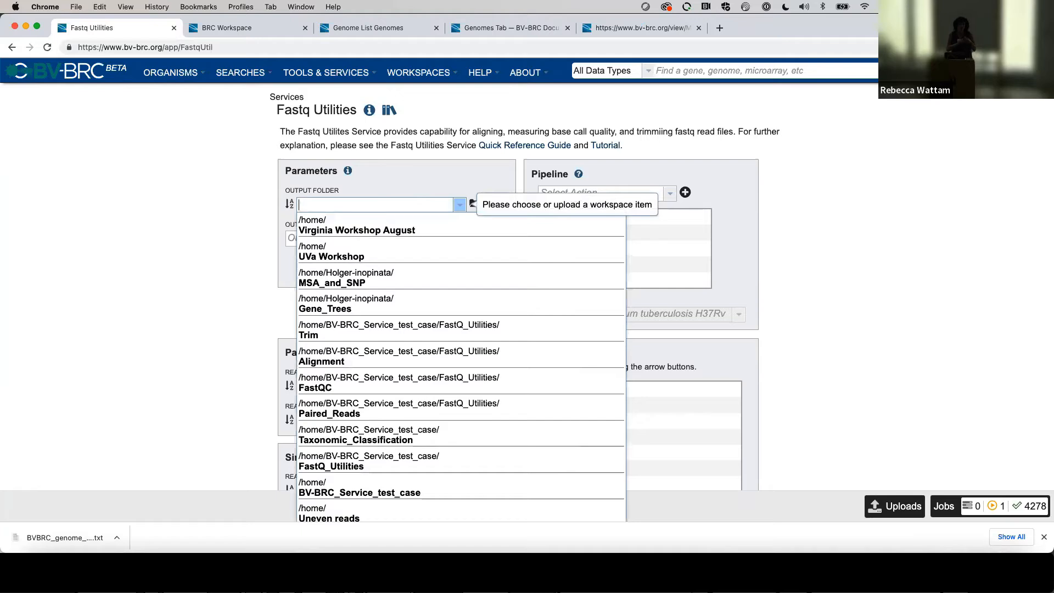
pyautogui.click(406, 205)
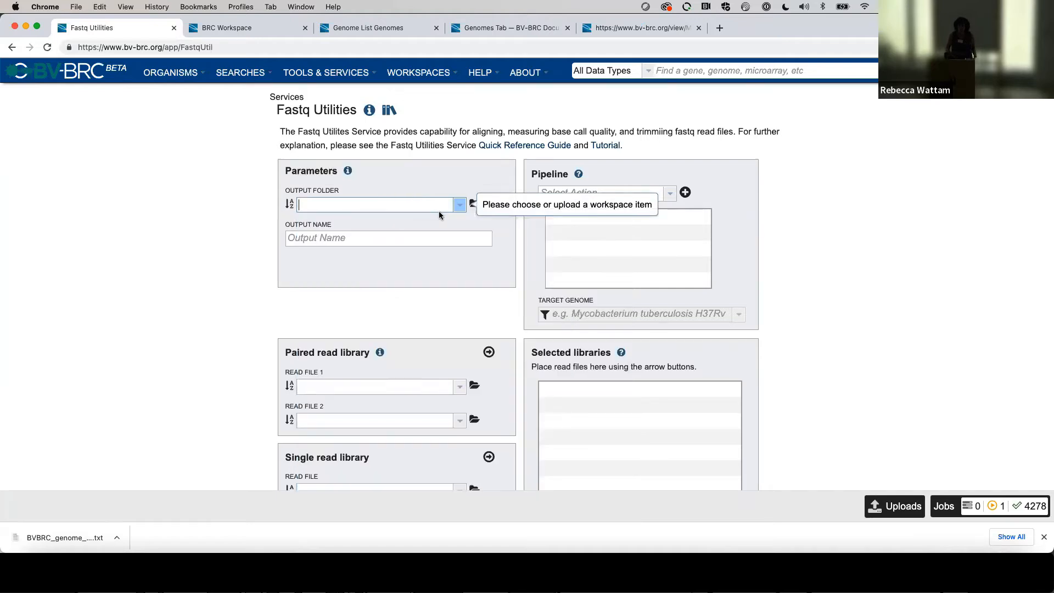
pyautogui.click(460, 205)
pyautogui.click(387, 232)
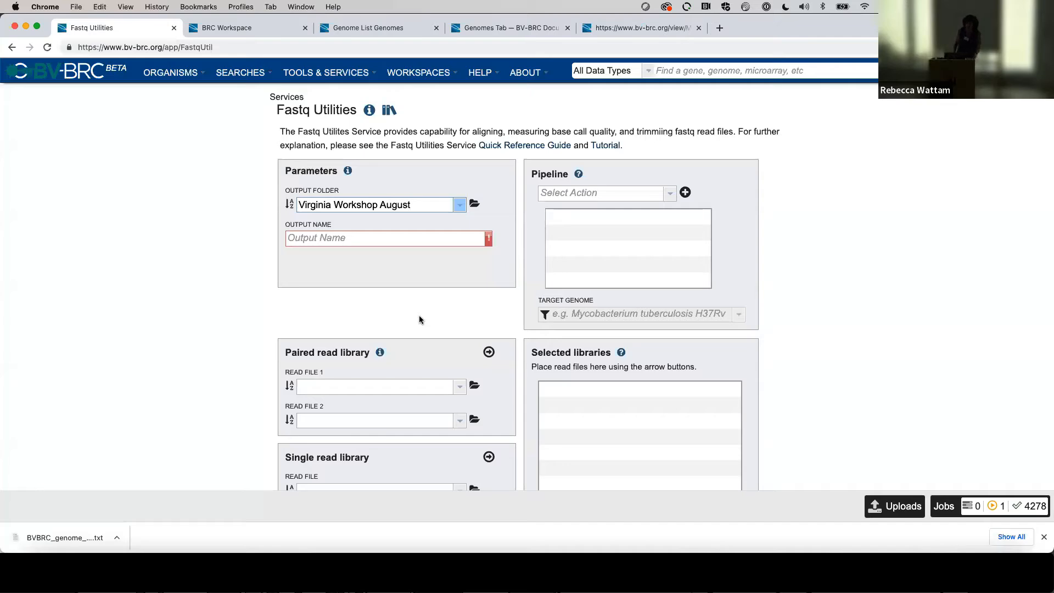
# Copy the alignment example's accession SRR14633898 from FastQ Read me for workshop.txt
pyautogui.click(214, 30)
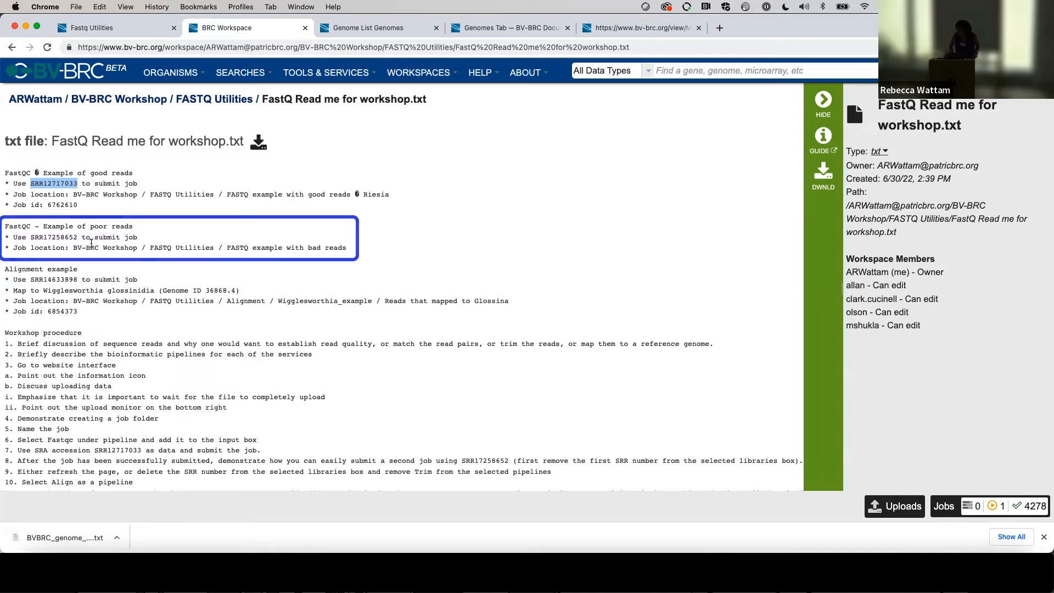
pyautogui.scroll(-1, 91, 252)
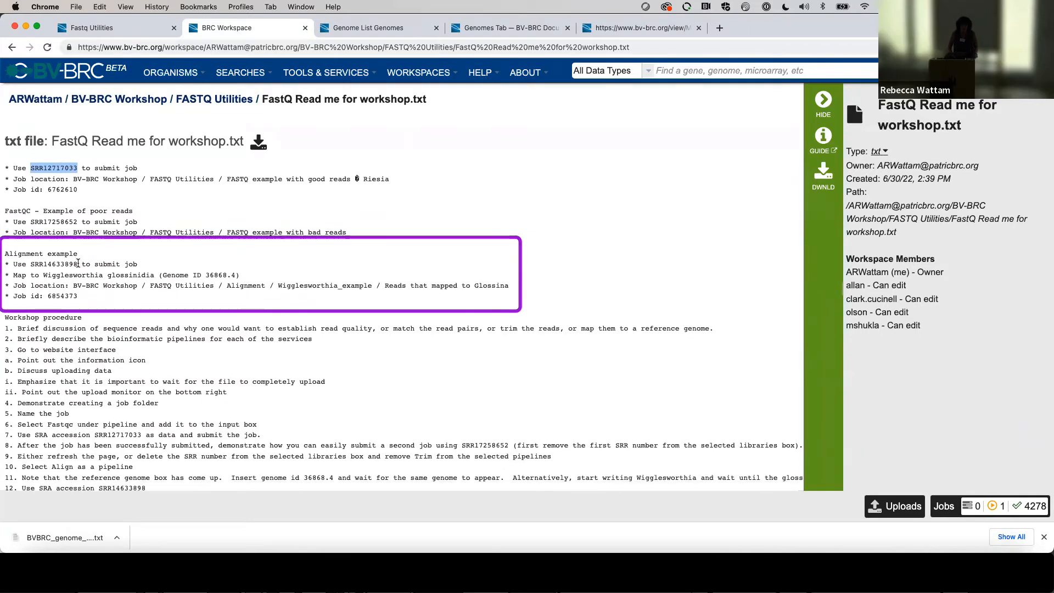
pyautogui.moveTo(78, 263); pyautogui.dragTo(32, 264)
pyautogui.press('super+c')
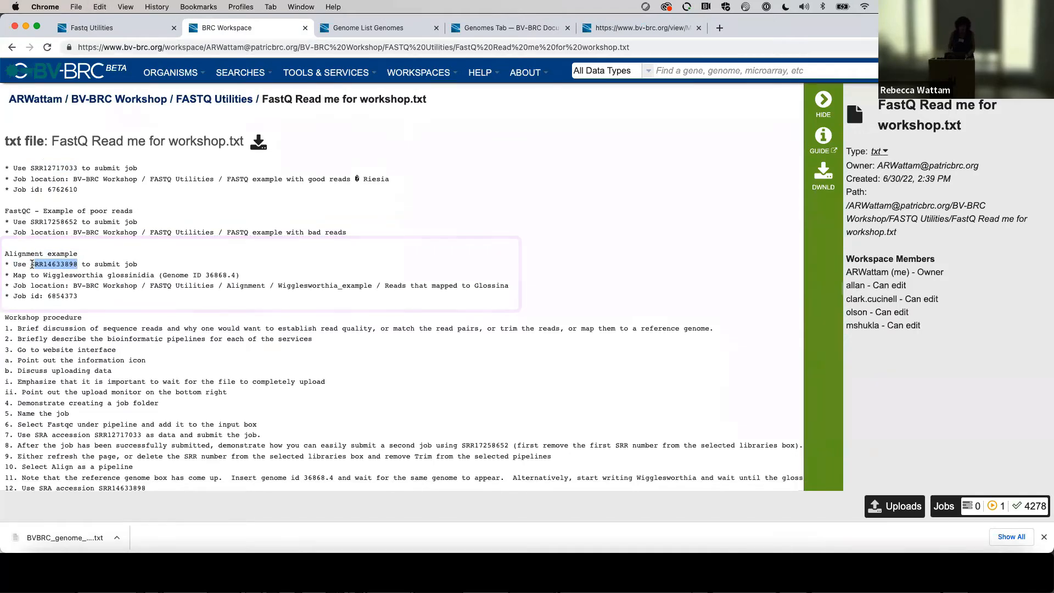
# Return to the Fastq Utilities form and set the output name to SRR14633898
pyautogui.click(104, 28)
pyautogui.click(304, 239)
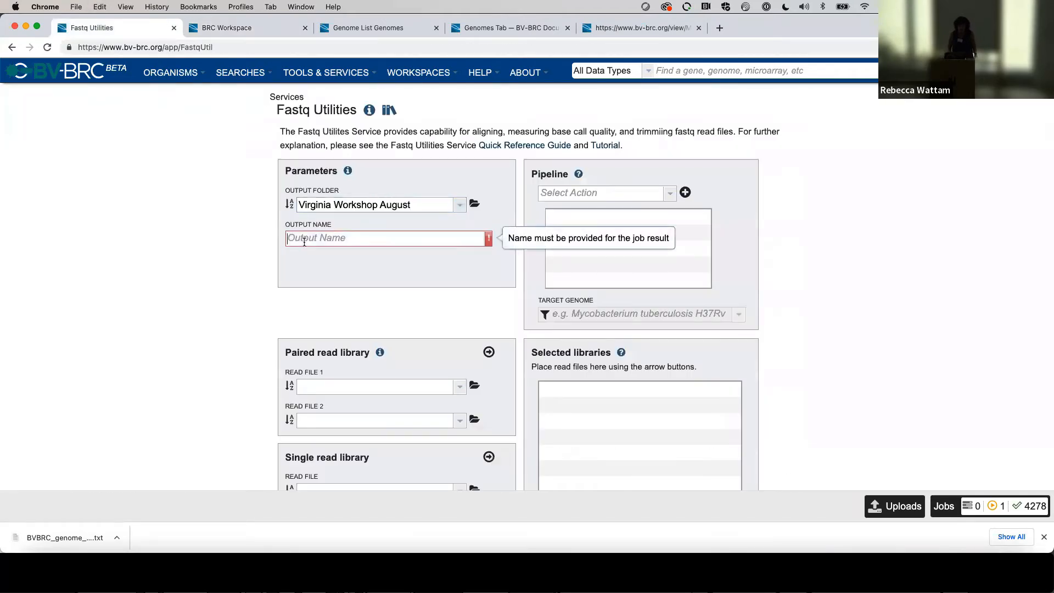
pyautogui.press('super+v')
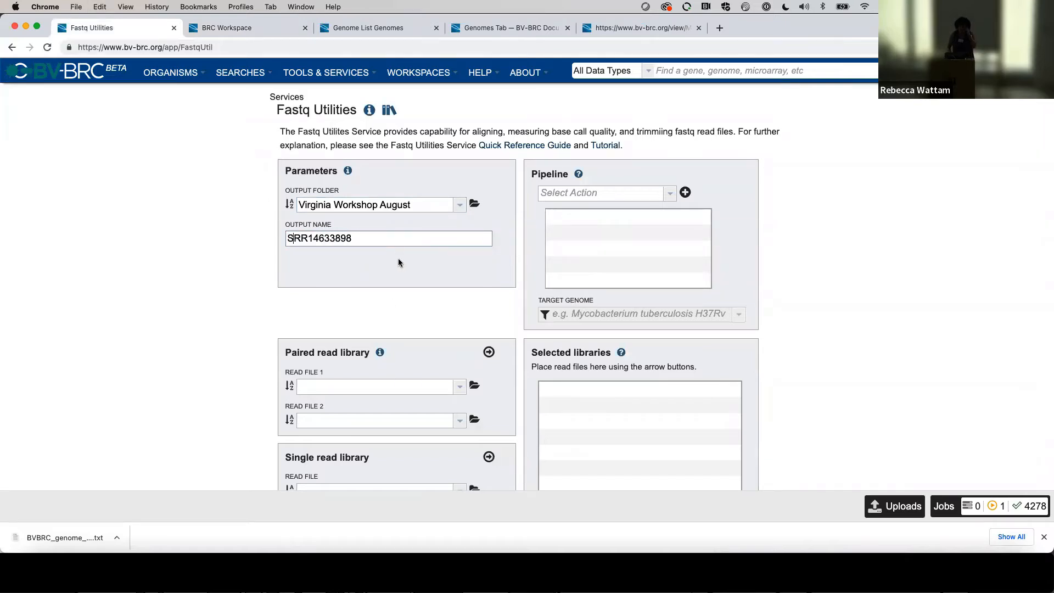
# Enter SRR14633898 as the SRA run accession and add it to the selected libraries
pyautogui.scroll(-1, 399, 263)
pyautogui.scroll(-5, 399, 263)
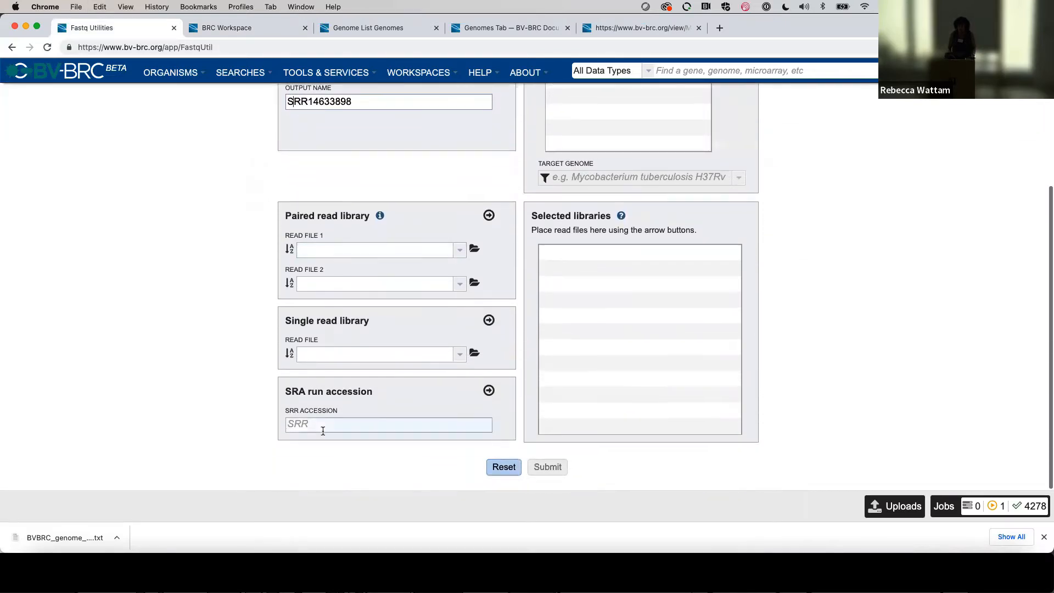
pyautogui.click(304, 425)
pyautogui.scroll(1, 304, 428)
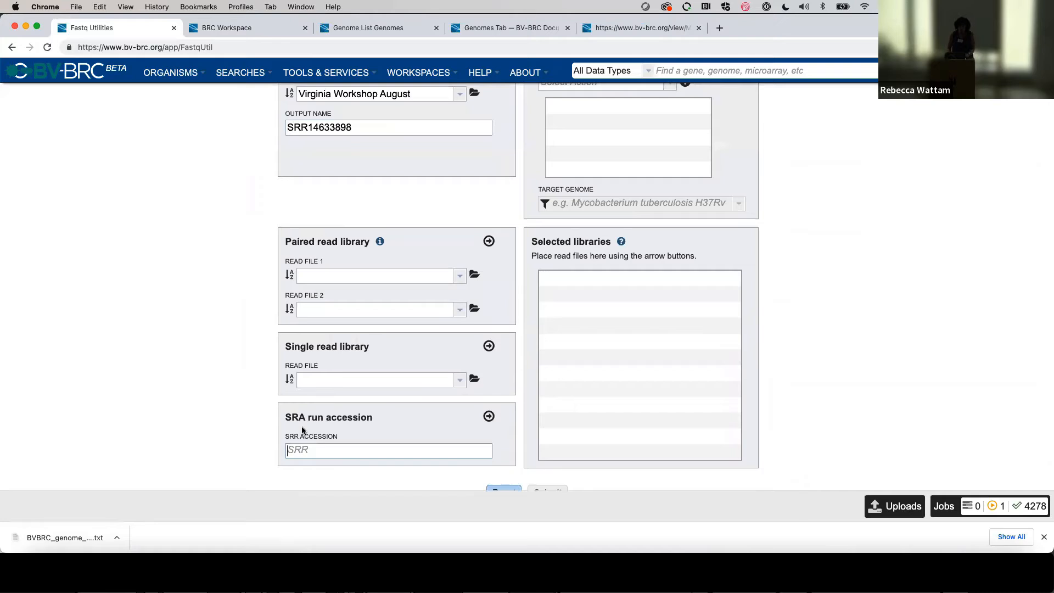
pyautogui.press('super+v')
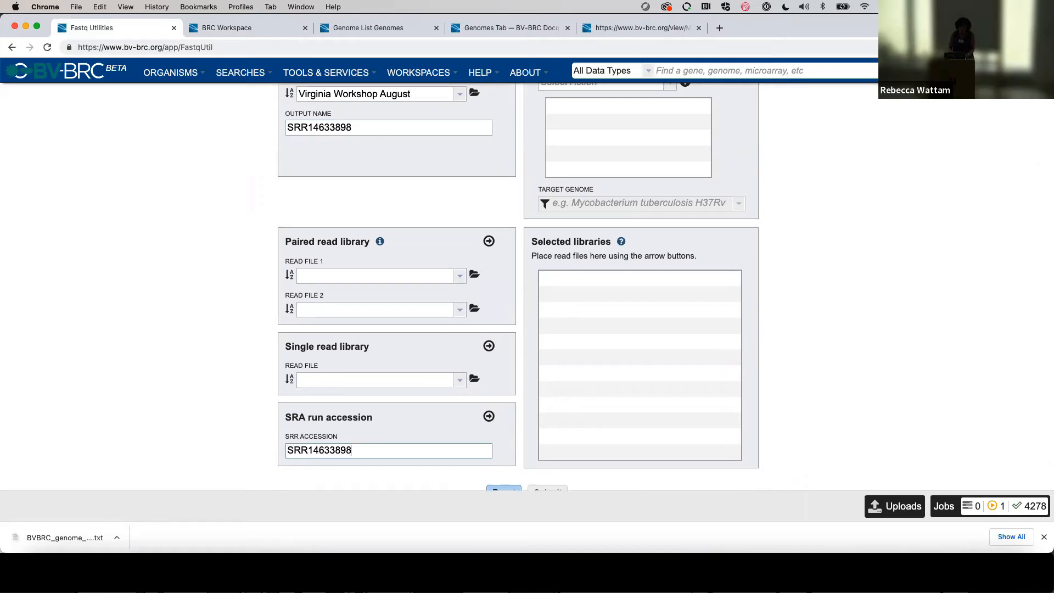
pyautogui.click(490, 419)
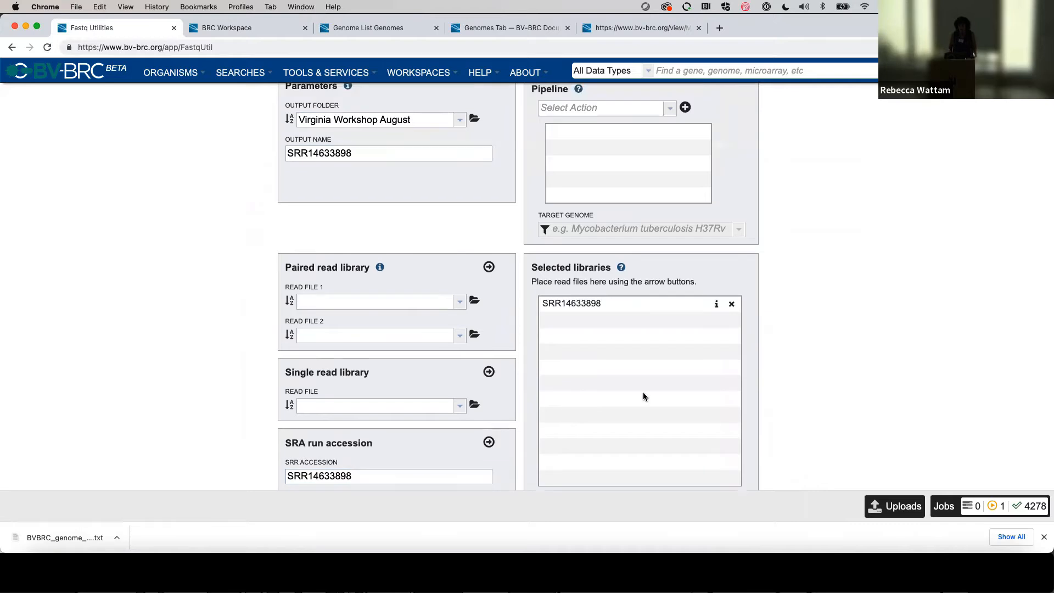
pyautogui.scroll(3, 644, 393)
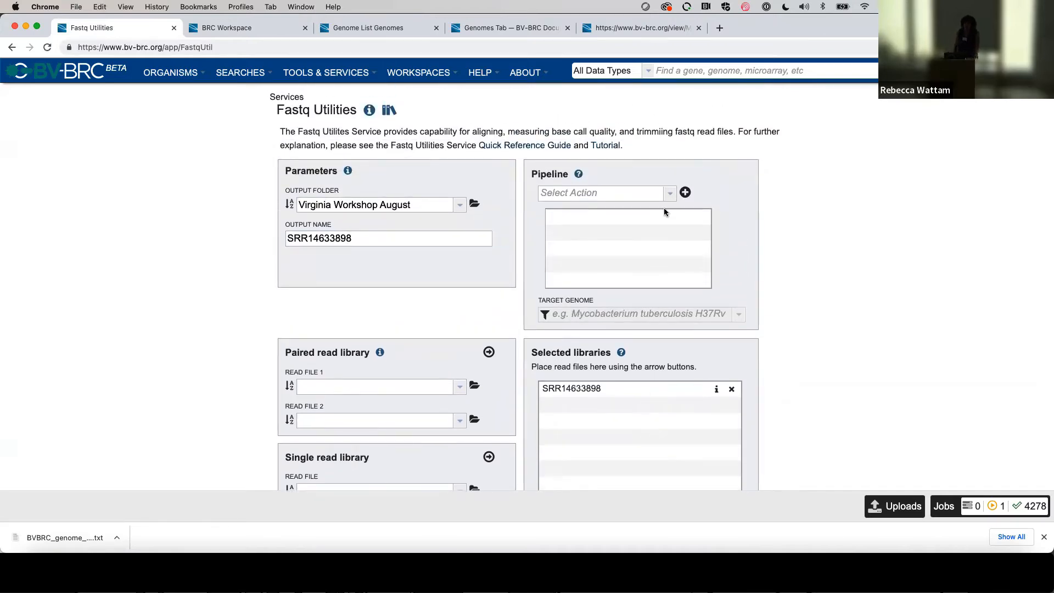
# Search Google for "Sequence read archive" in a new browser tab and open the NCBI SRA home page
pyautogui.click(76, 7)
pyautogui.click(81, 23)
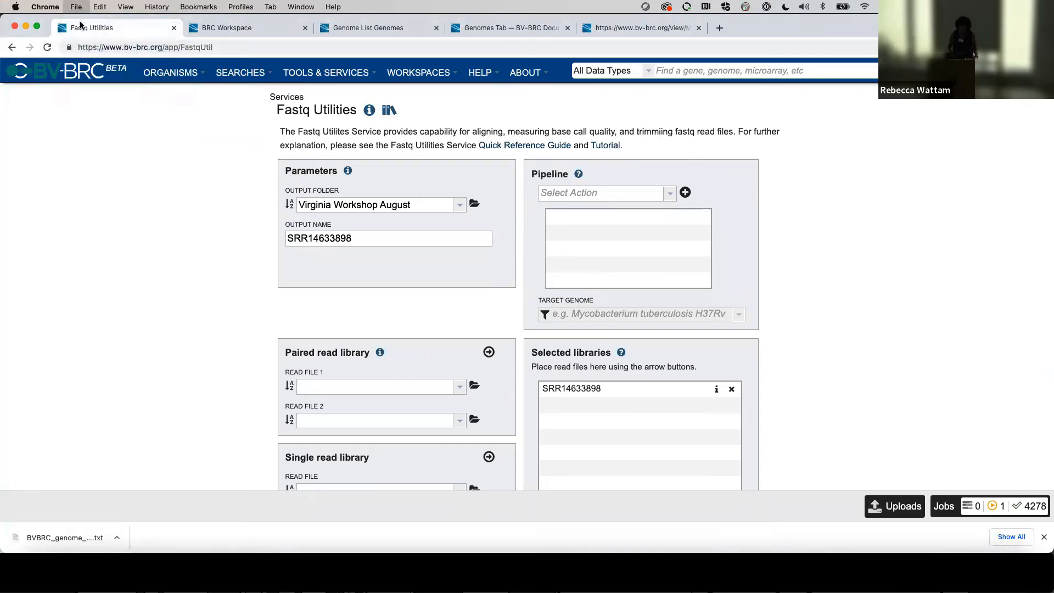
pyautogui.click(138, 49)
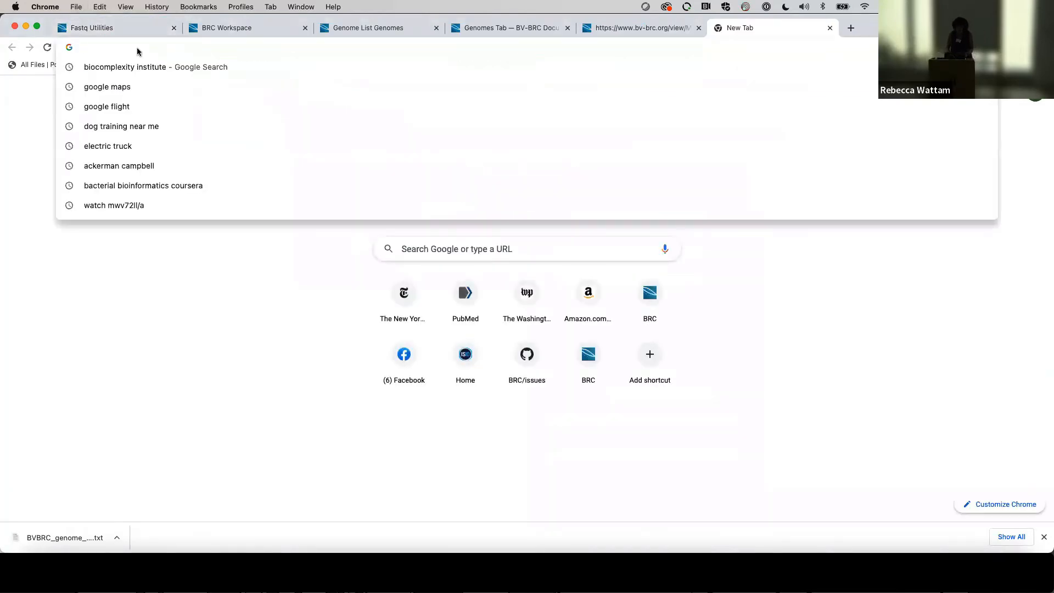
pyautogui.write('Sequence read archive')
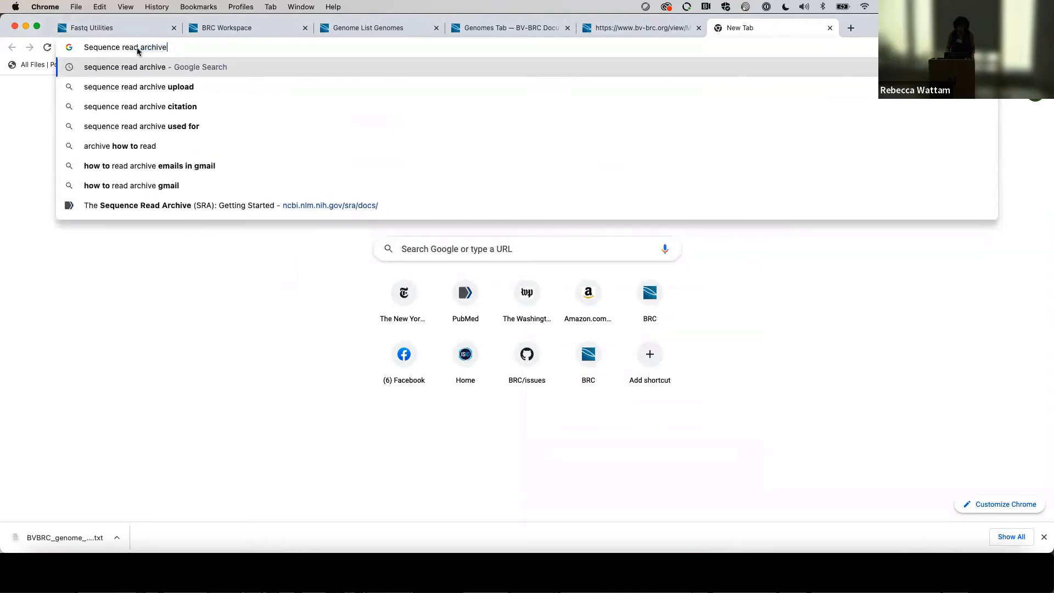
pyautogui.press('Return')
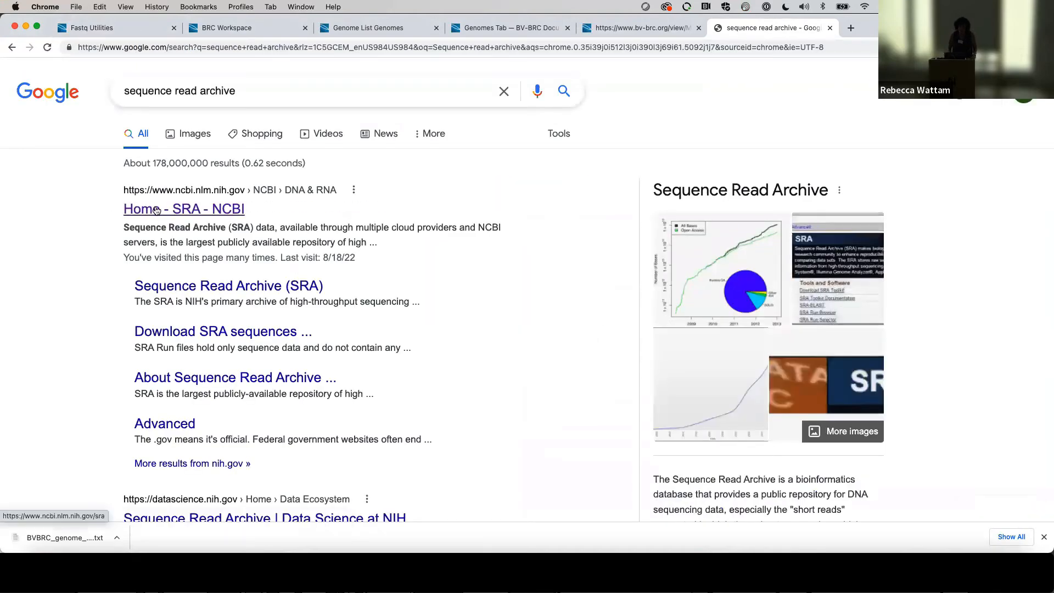
pyautogui.click(156, 209)
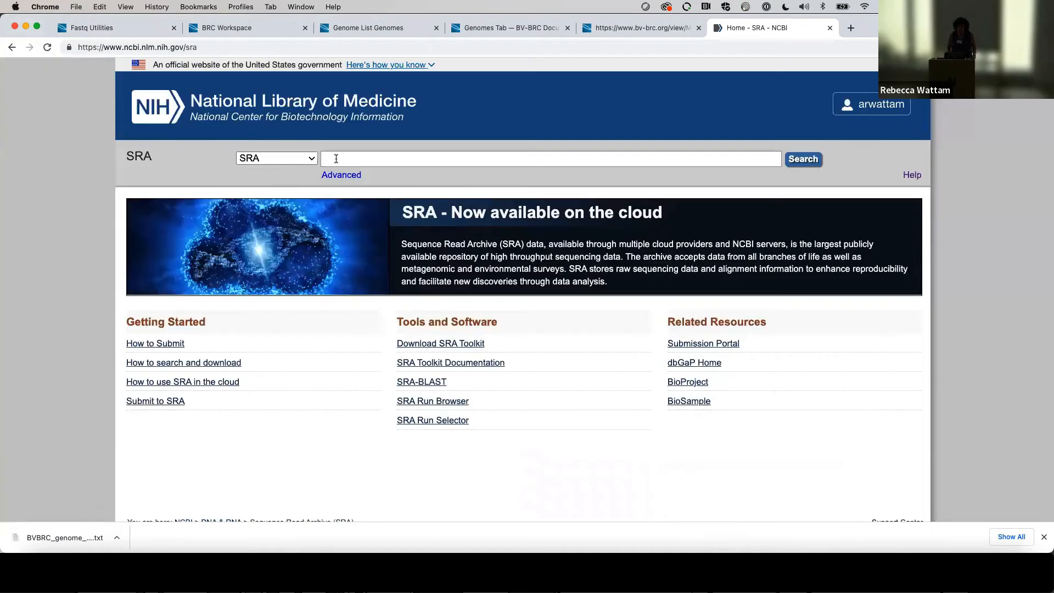
# Search the SRA for SRR14633898 and highlight the organism name Glossina morsitans submorsitans in the record's title
pyautogui.write('RR14633898')
pyautogui.click(322, 158)
pyautogui.write('S')
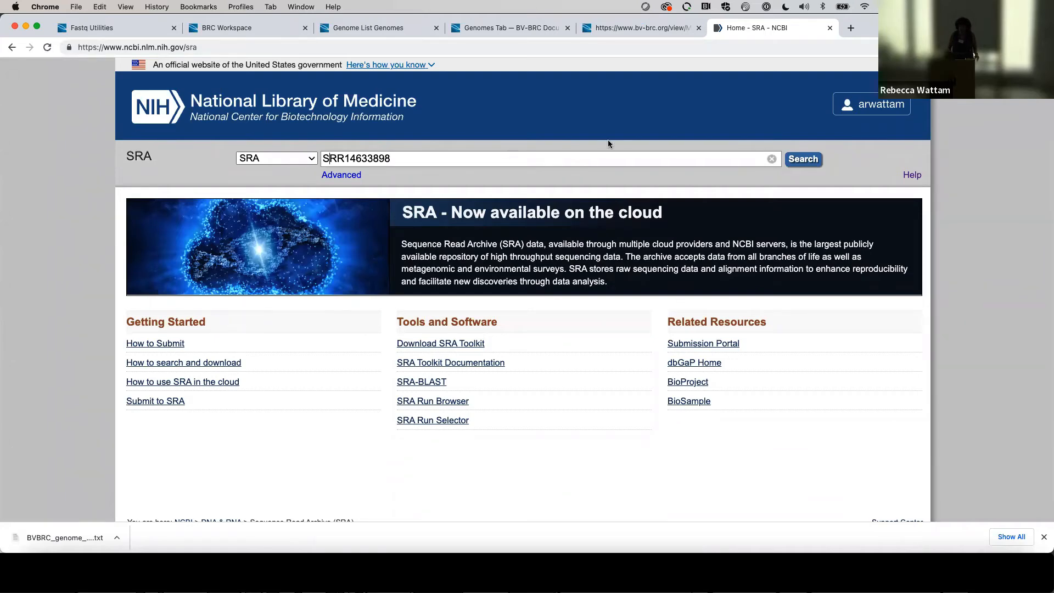
pyautogui.click(804, 160)
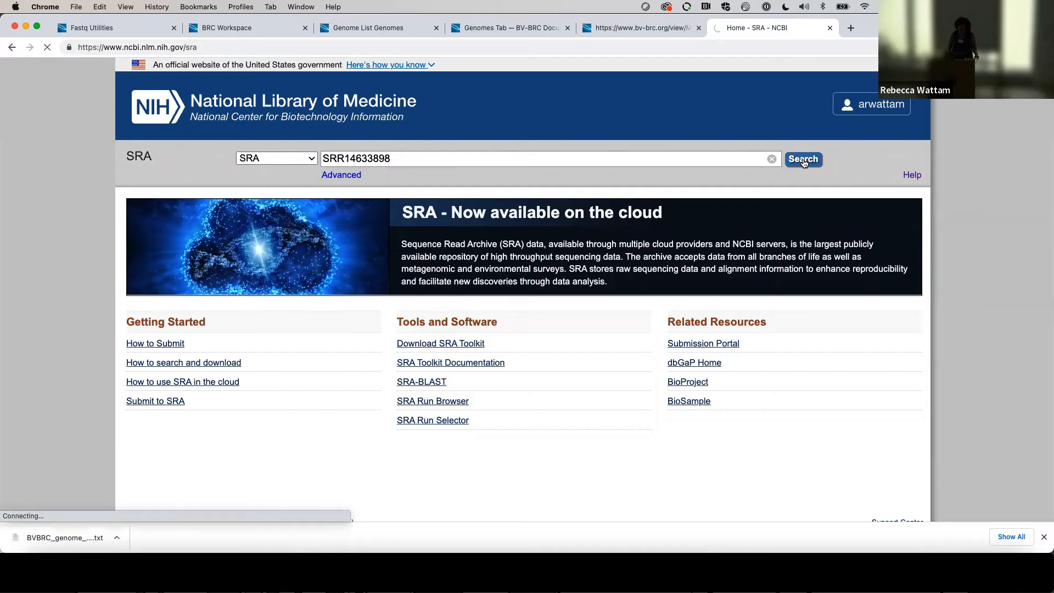
pyautogui.press('super+equal')
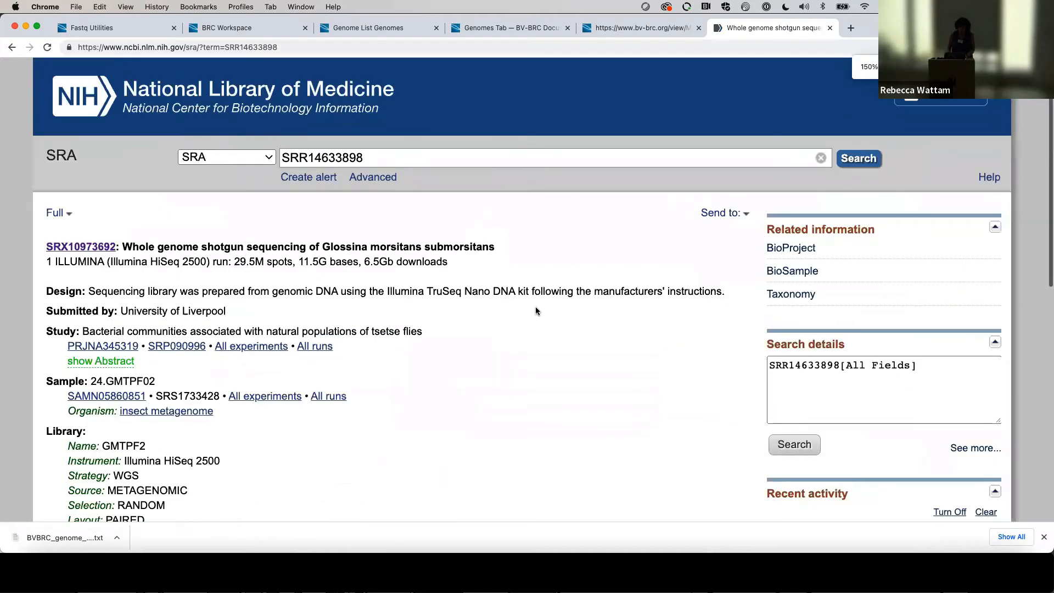
pyautogui.press('super+equal')
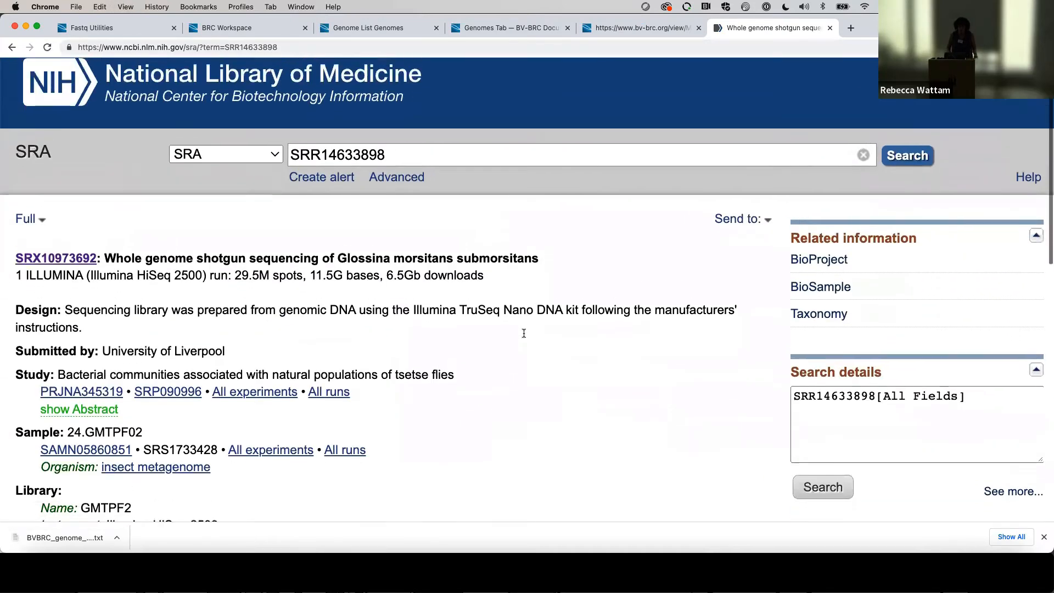
pyautogui.scroll(-1, 524, 333)
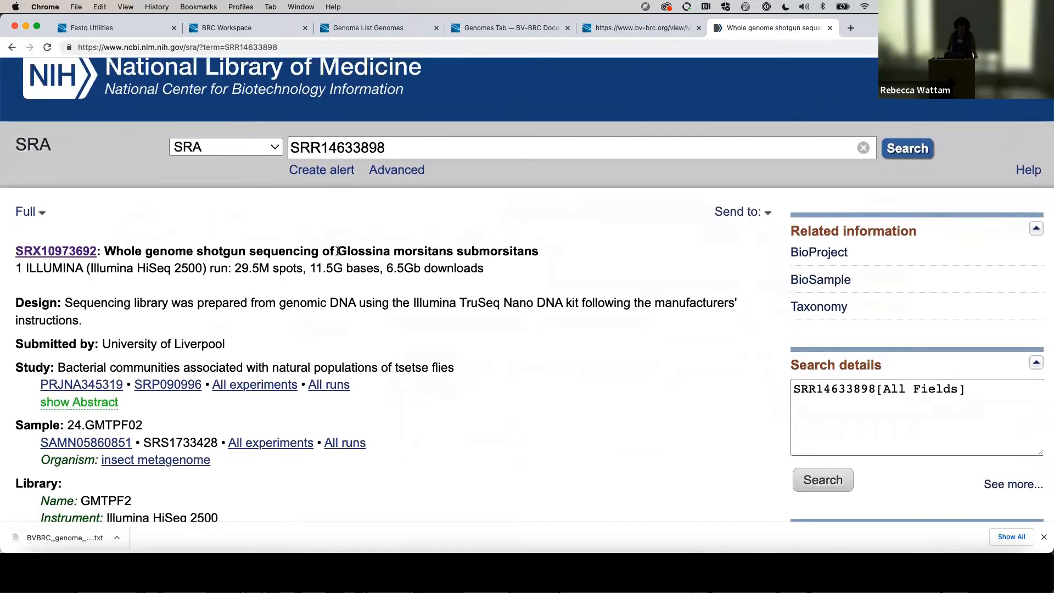
pyautogui.moveTo(337, 251); pyautogui.dragTo(536, 254)
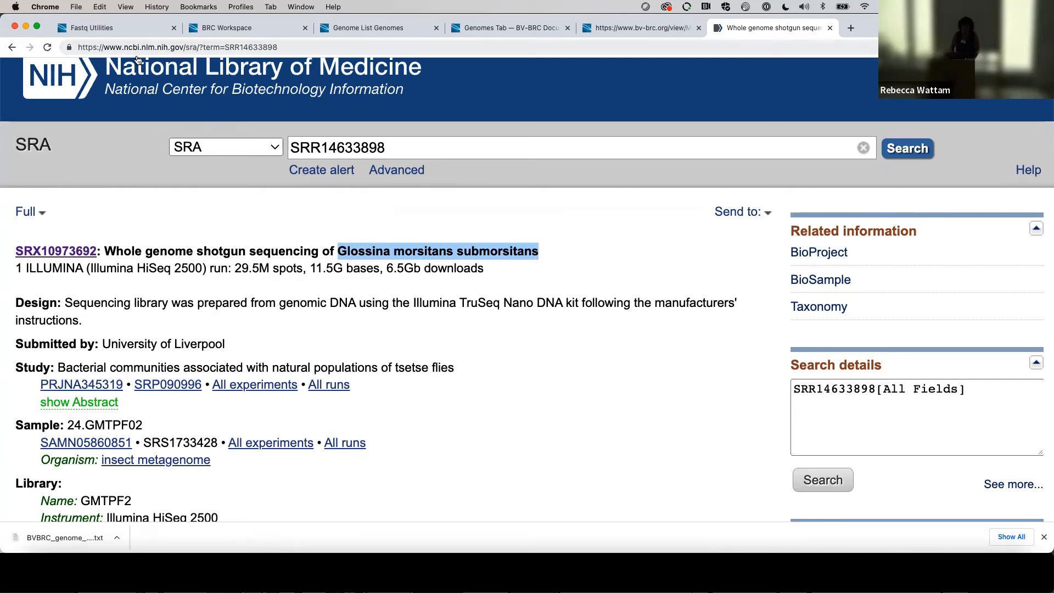
# Return to the Fastq Utilities form and extend the output name to "SRR14633898-align to endosymbiont"
pyautogui.click(129, 30)
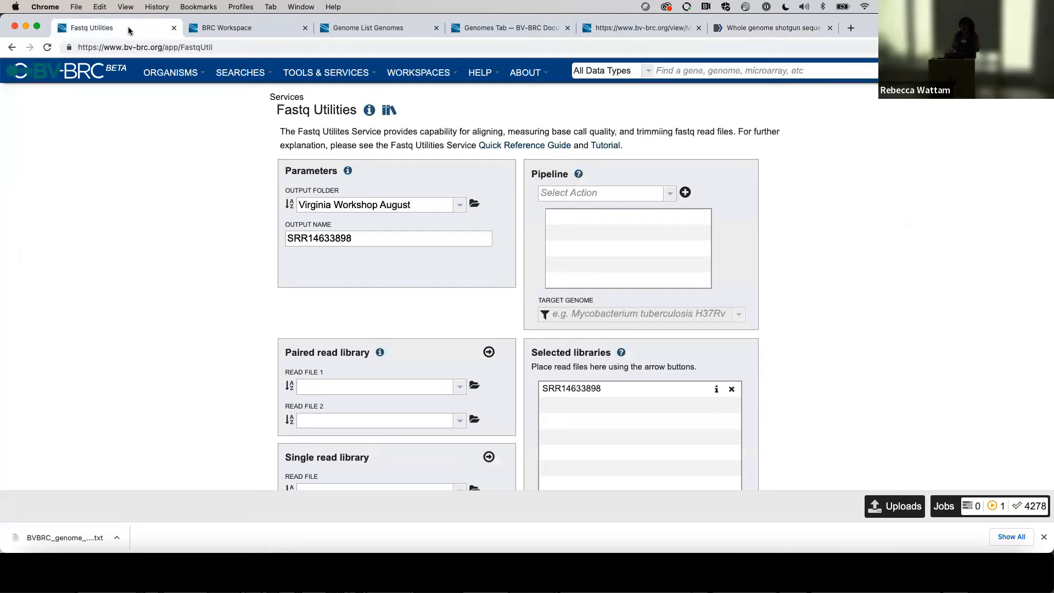
pyautogui.scroll(-3, 392, 269)
pyautogui.scroll(3, 391, 266)
pyautogui.click(418, 225)
pyautogui.write('-align')
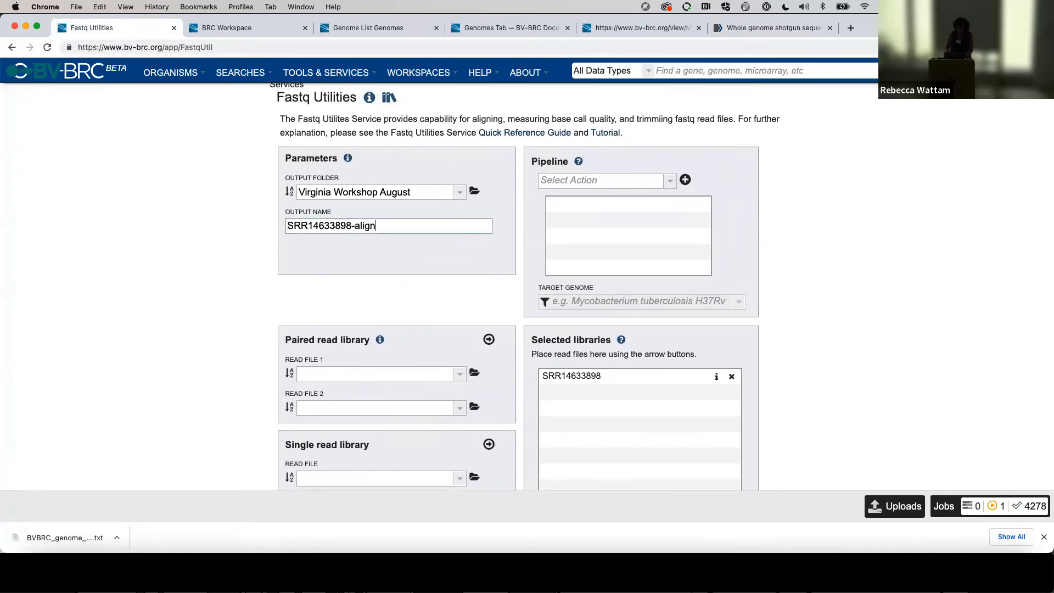
pyautogui.write(' to endosymbiont')
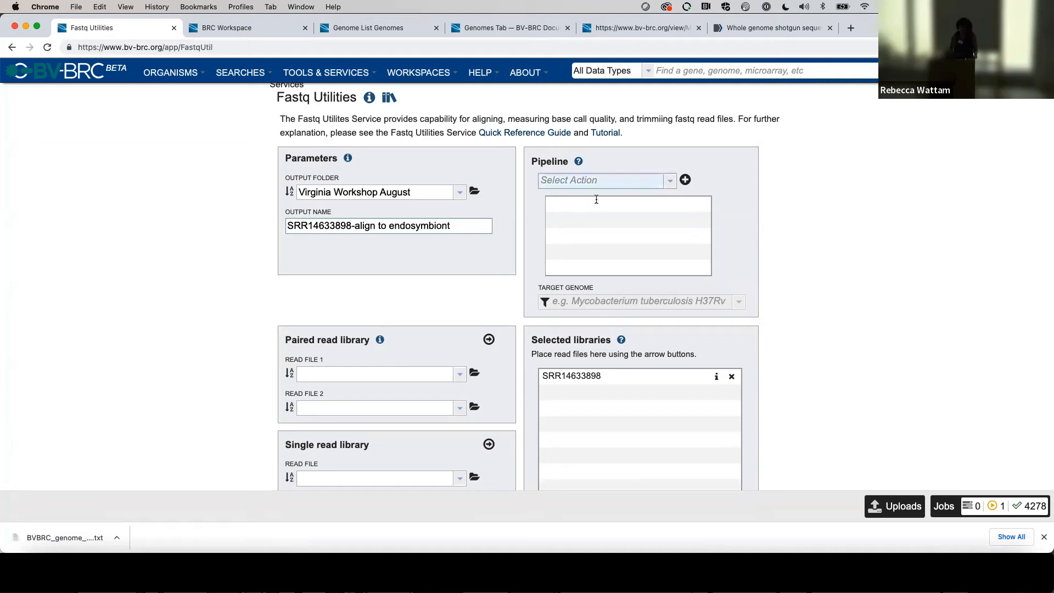
# Add the Align action to the job's pipeline and look over the rest of the form
pyautogui.click(668, 180)
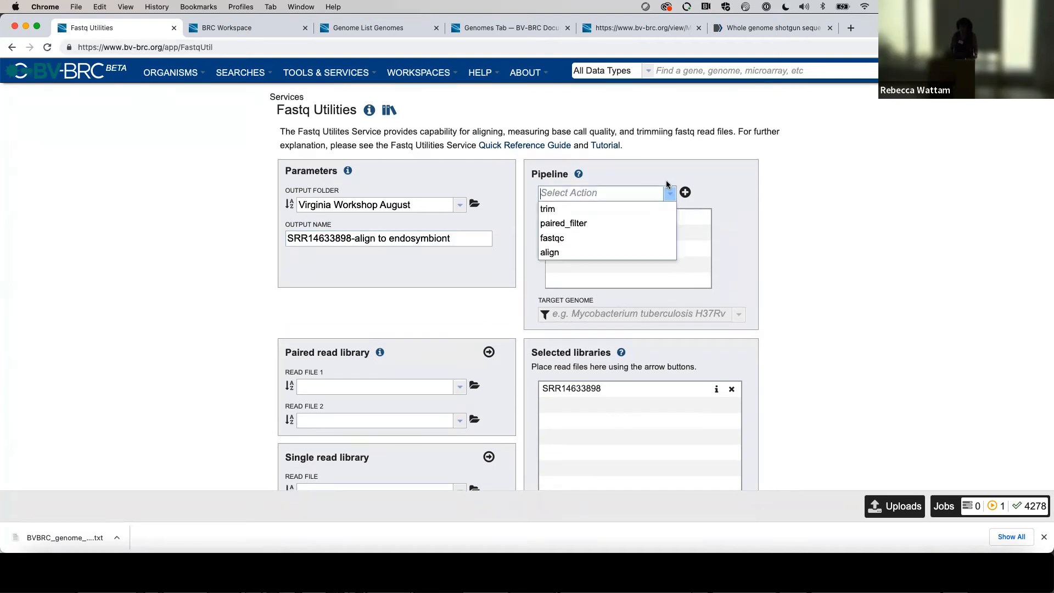
pyautogui.click(546, 254)
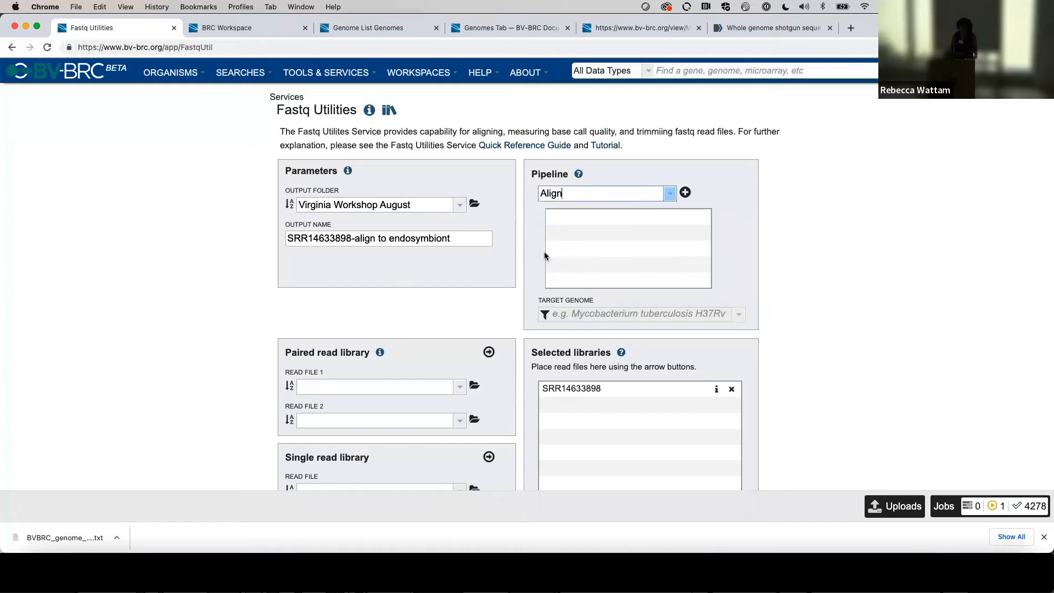
pyautogui.click(686, 193)
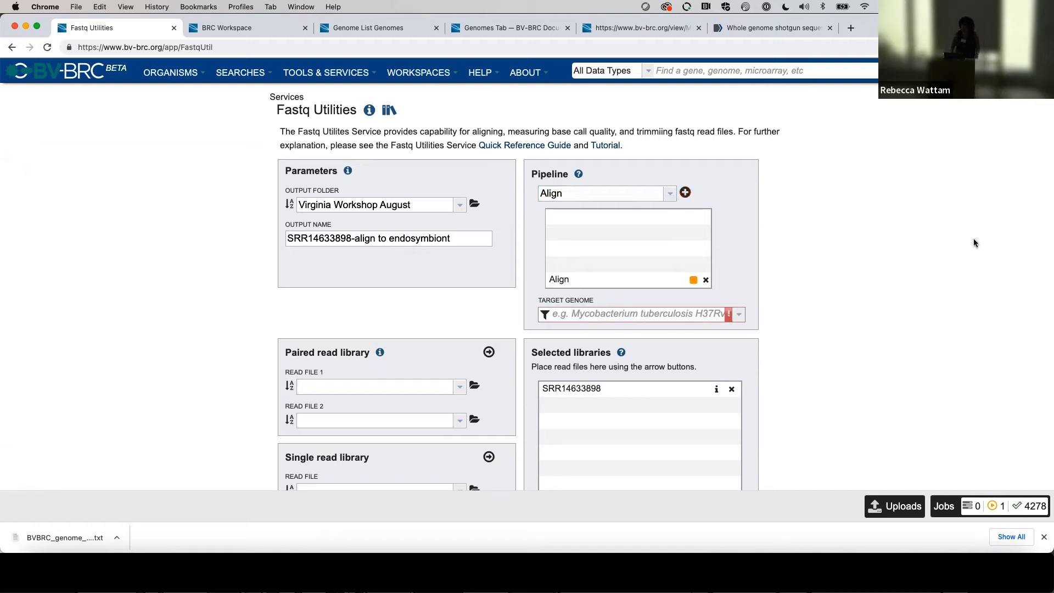
pyautogui.scroll(-5, 833, 263)
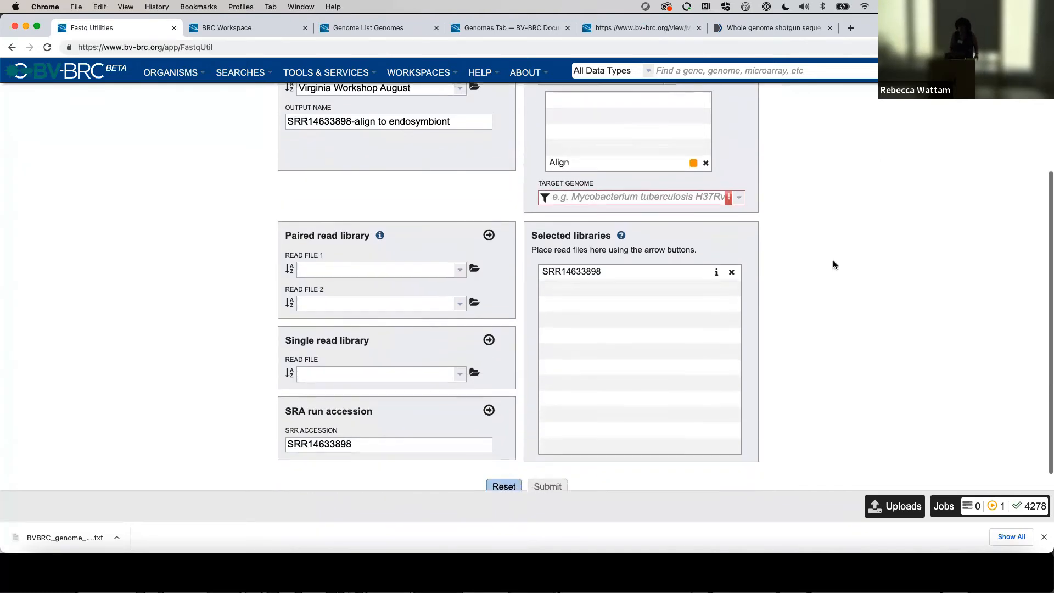
pyautogui.scroll(-1, 833, 260)
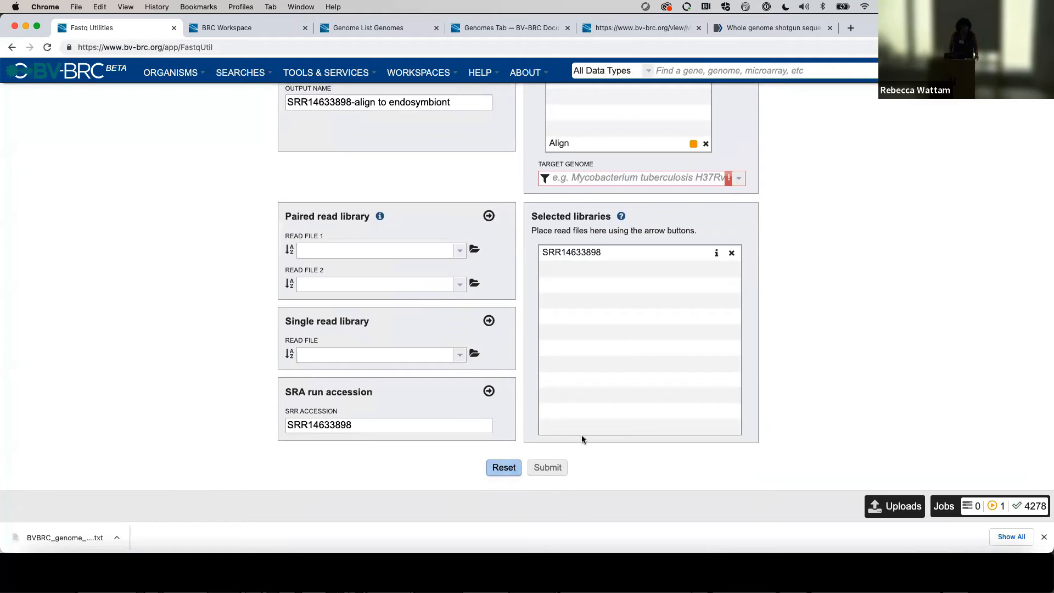
pyautogui.scroll(5, 785, 335)
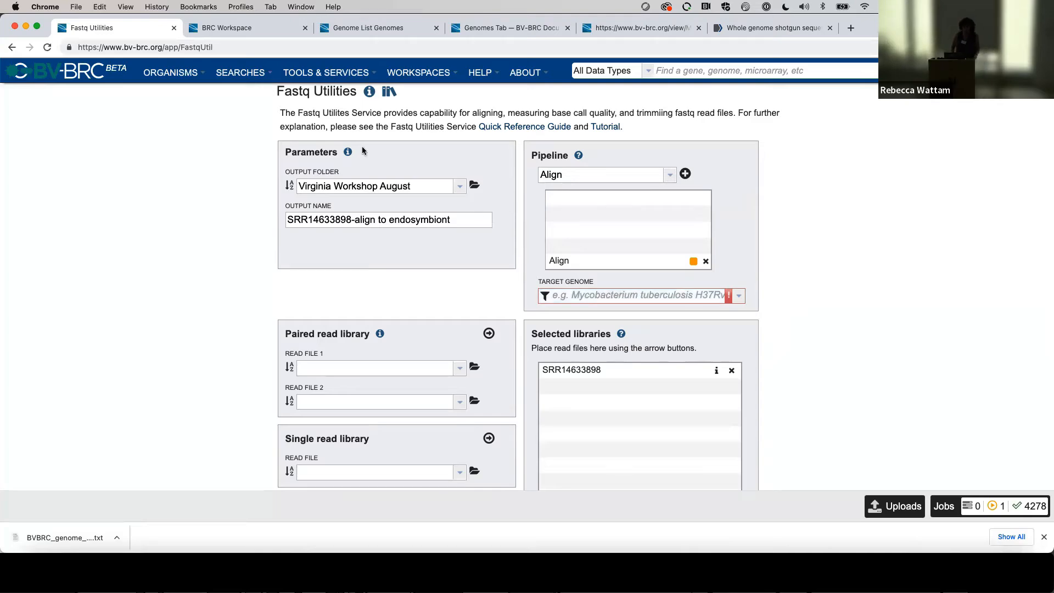
# Copy the Wigglesworthia glossinidia genome ID 36868.4 from the alignment example in FastQ Read me for workshop.txt
pyautogui.click(219, 27)
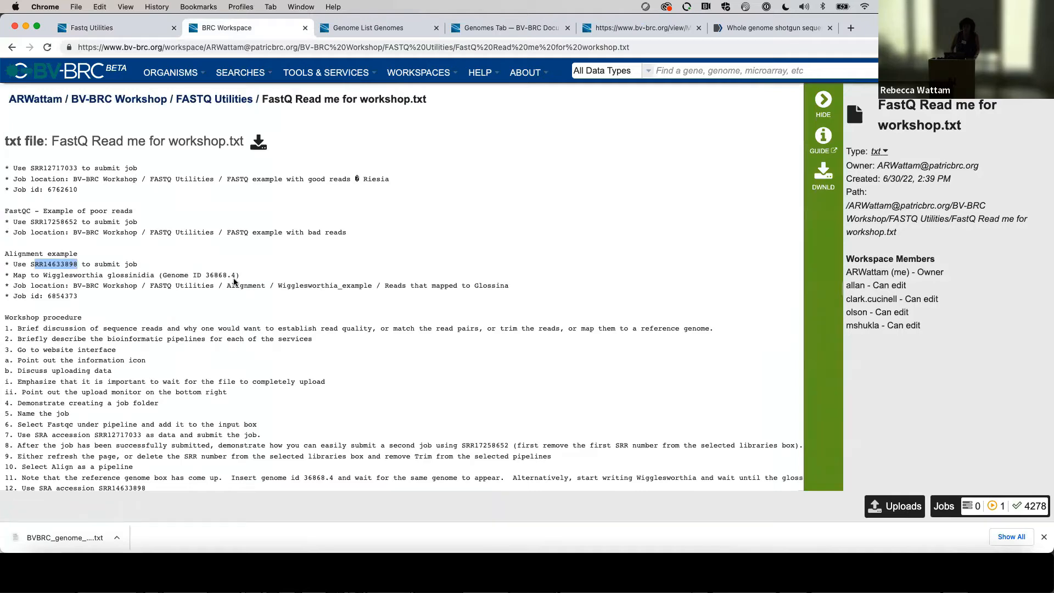
pyautogui.moveTo(238, 276); pyautogui.dragTo(206, 273)
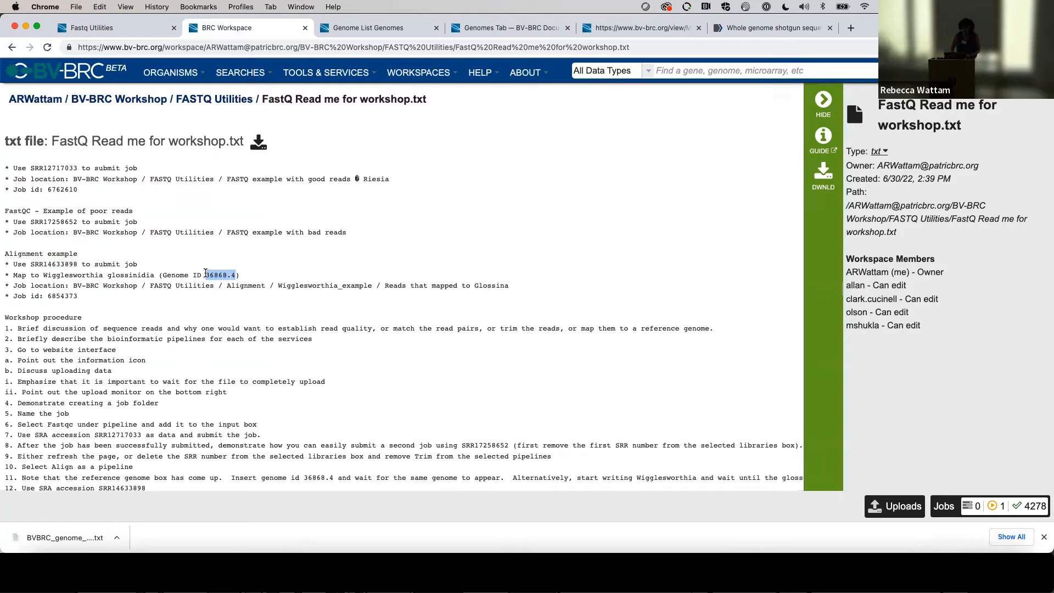
pyautogui.press('super+c')
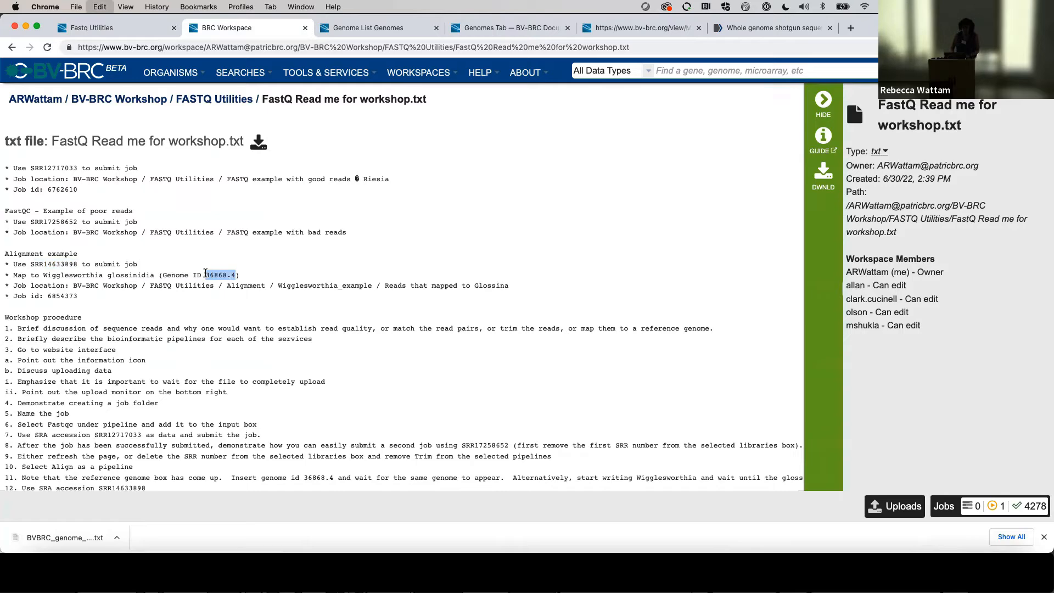
# Exclude My Genomes from the target genome search in the Fastq Utilities form
pyautogui.click(132, 28)
pyautogui.click(560, 296)
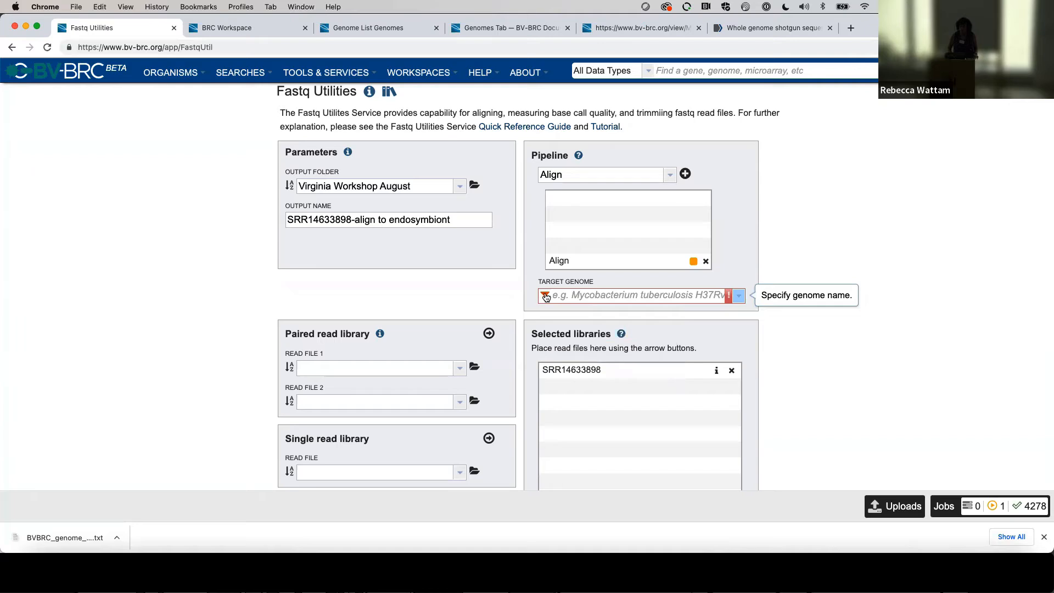
pyautogui.click(545, 297)
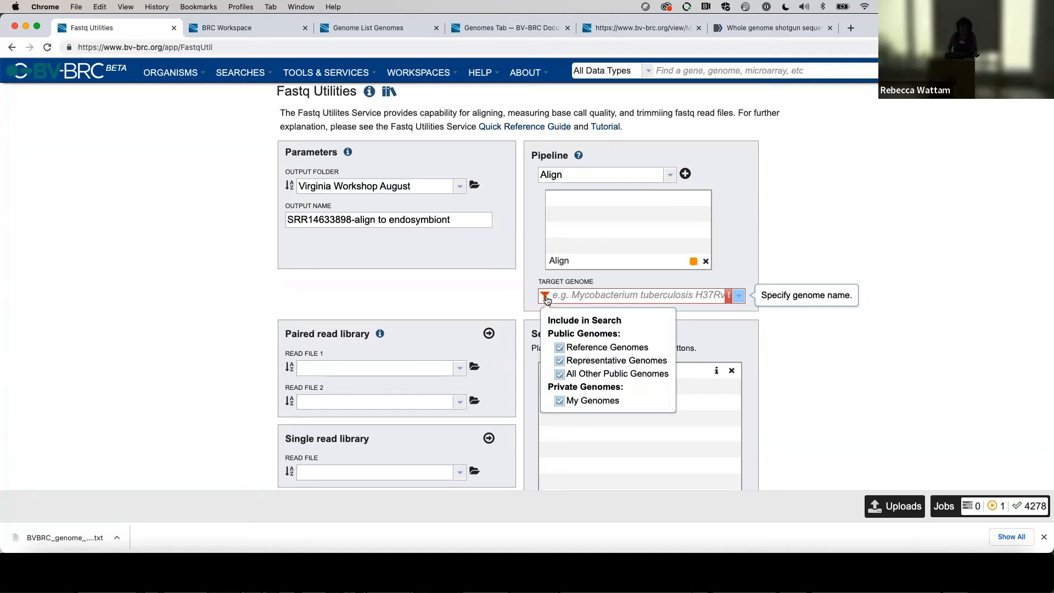
pyautogui.click(560, 402)
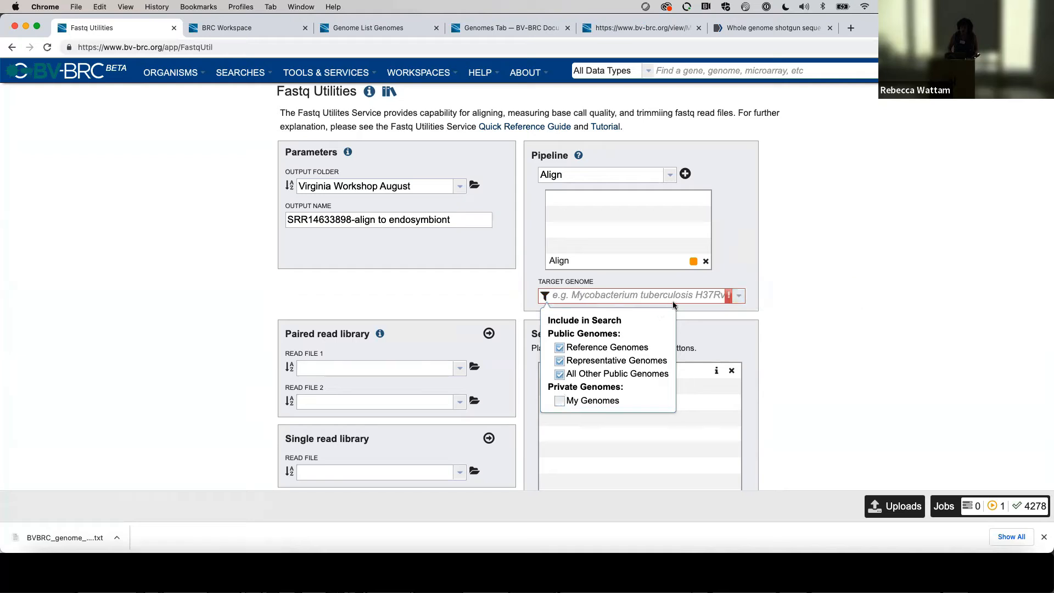
# Search the target genome by the name Wigglesworthia and choose the glossinidia endosymbiont of Glossina morsitans [36868.4]
pyautogui.click(612, 296)
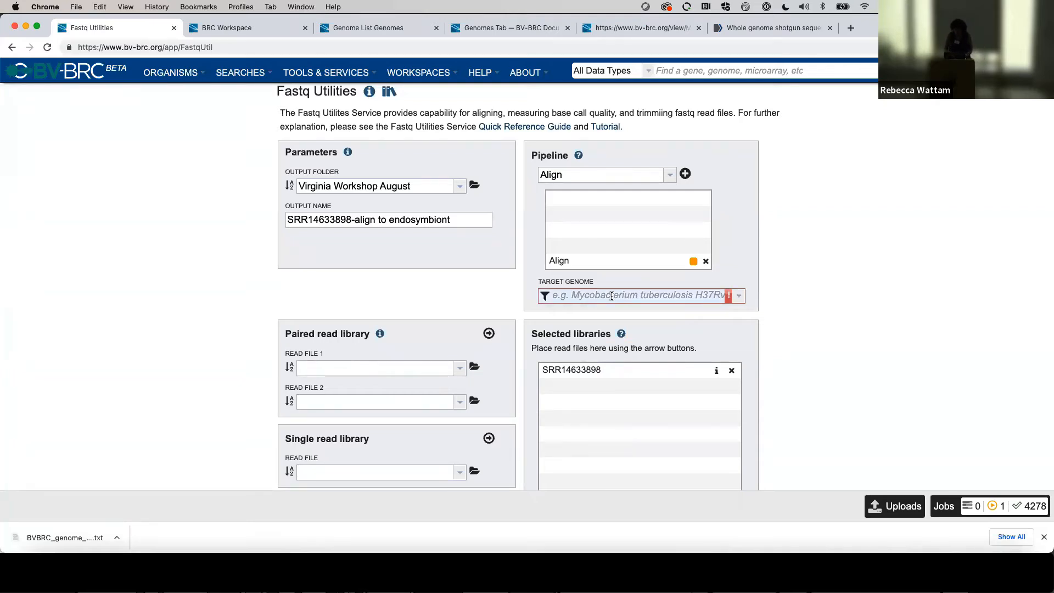
pyautogui.write('Wig')
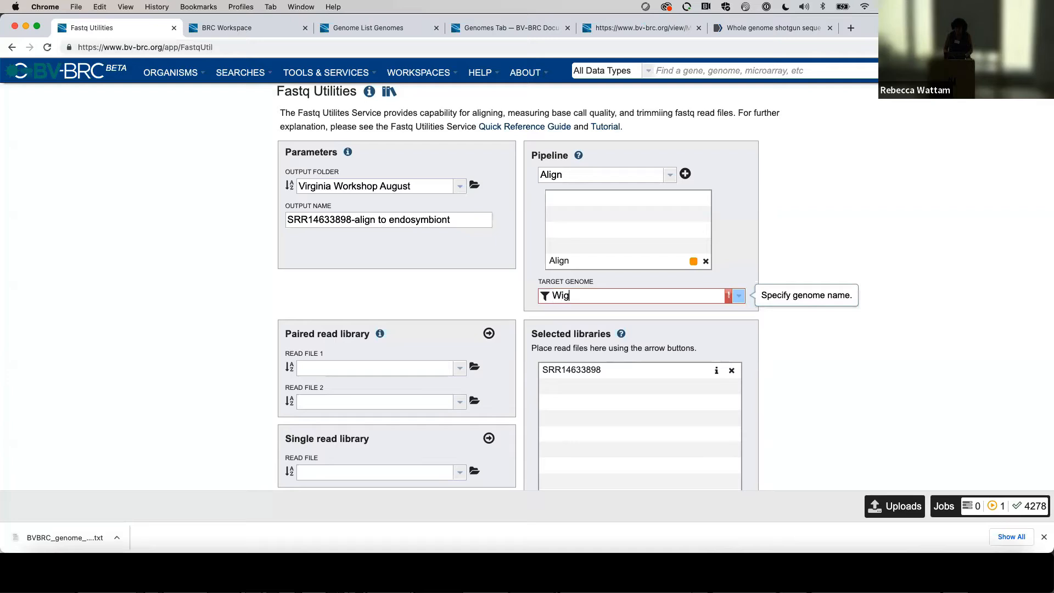
pyautogui.write('glesworthia')
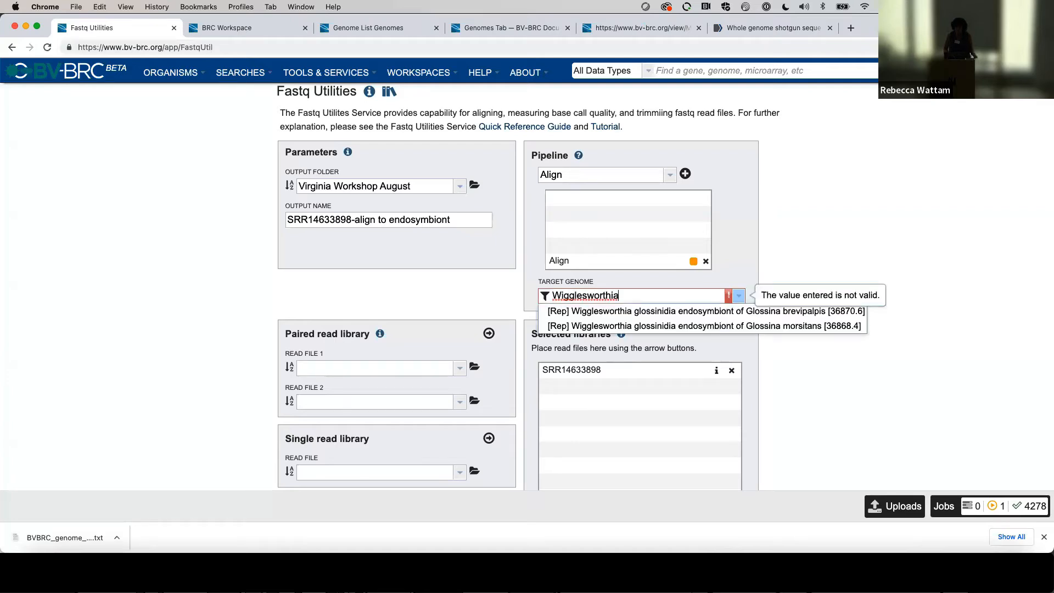
pyautogui.click(578, 326)
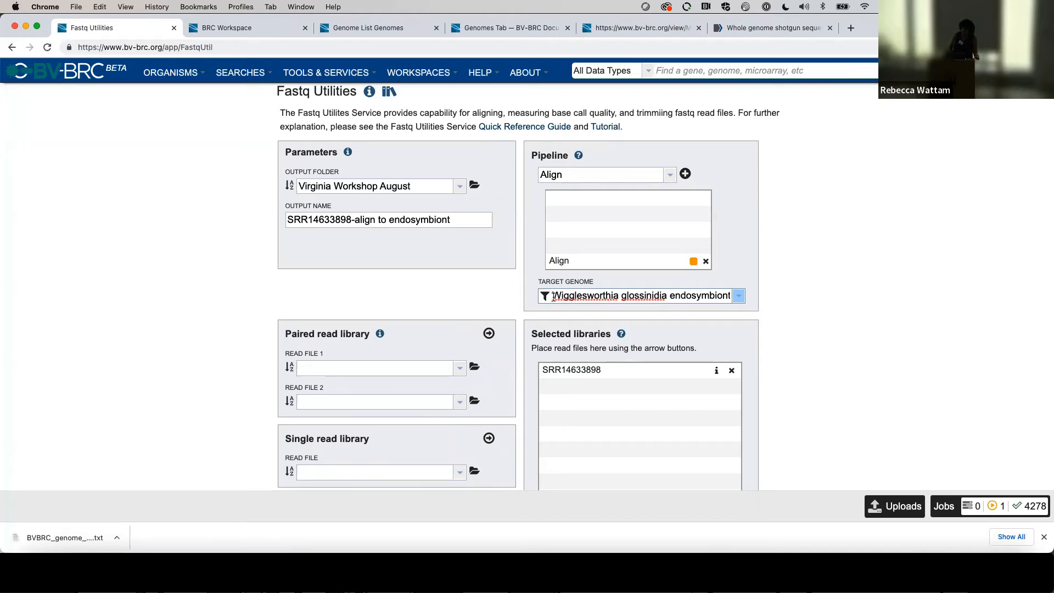
# Replace the target genome entry with the copied genome ID 36868.4 and choose the matching Wigglesworthia glossinidia endosymbiont of Glossina morsitans
pyautogui.moveTo(554, 296); pyautogui.dragTo(737, 319)
pyautogui.press('super+x')
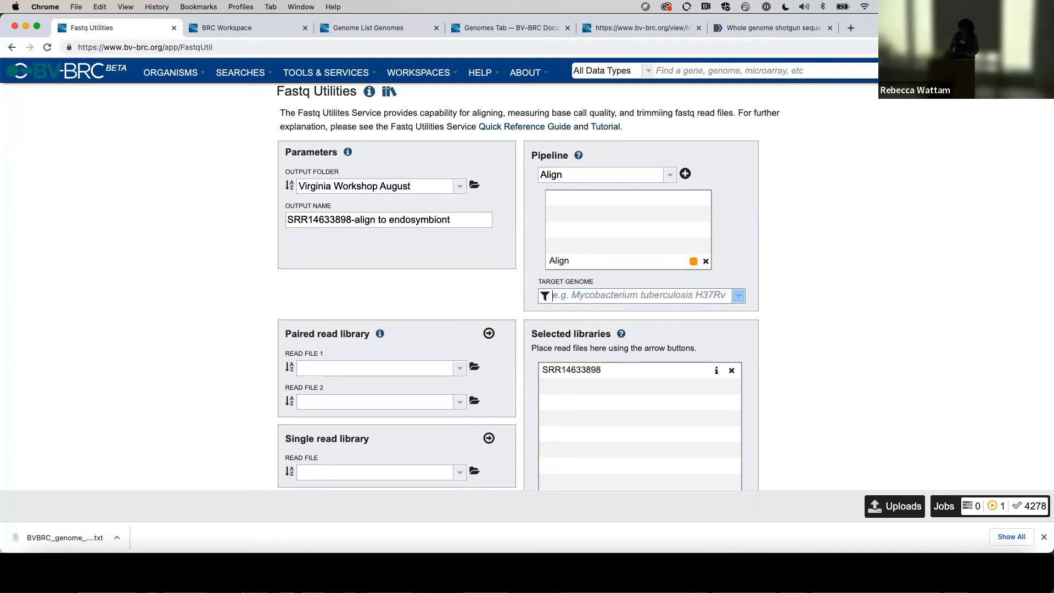
pyautogui.press('super+v')
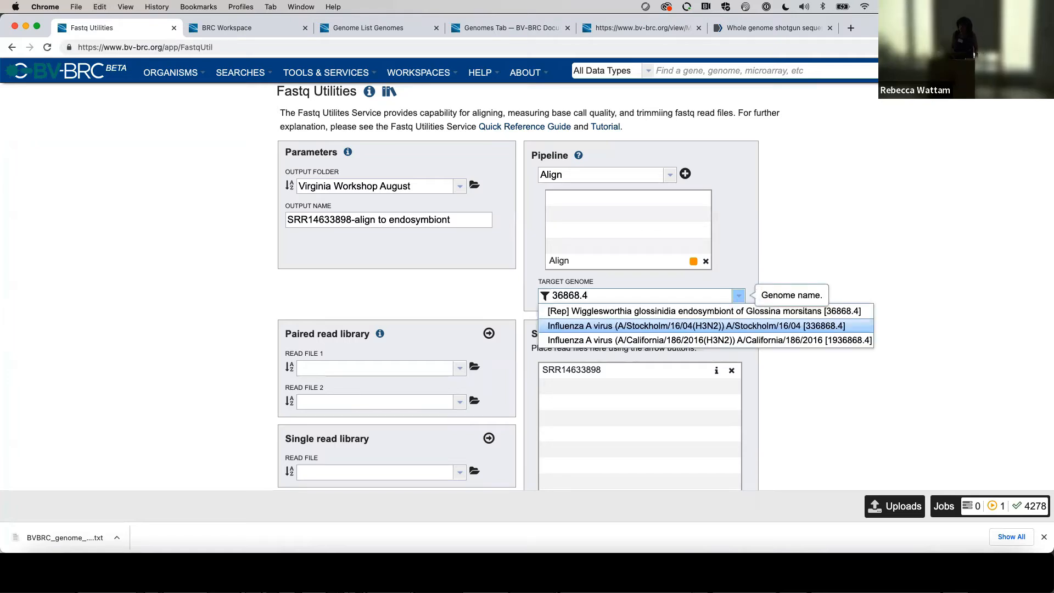
pyautogui.click(711, 310)
# Submit the Fastq Utilities alignment job and open the list of submitted jobs to check its status
pyautogui.scroll(-3, 711, 310)
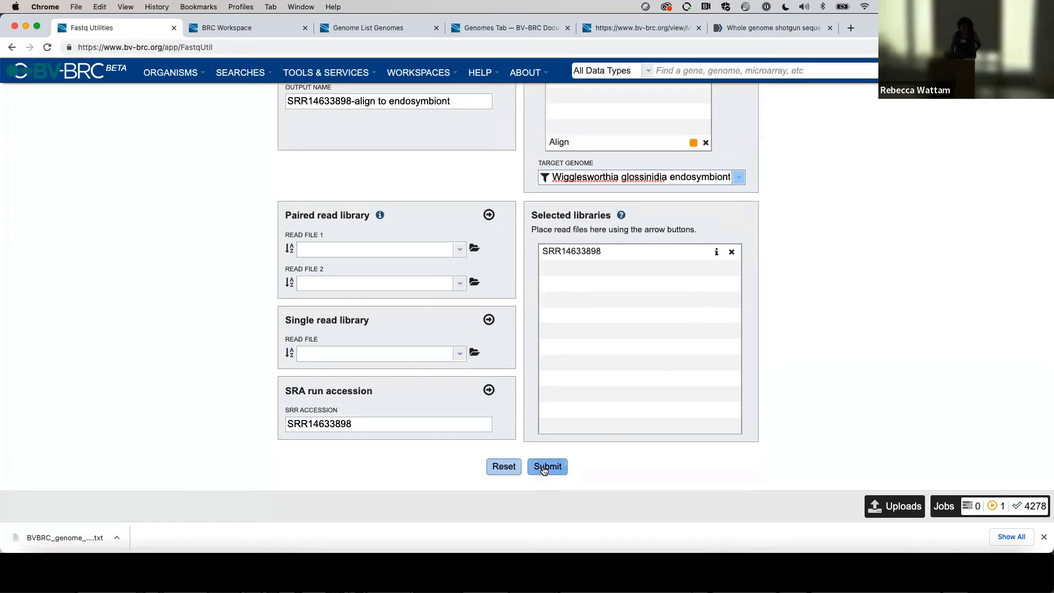
pyautogui.click(541, 477)
pyautogui.scroll(-1, 878, 421)
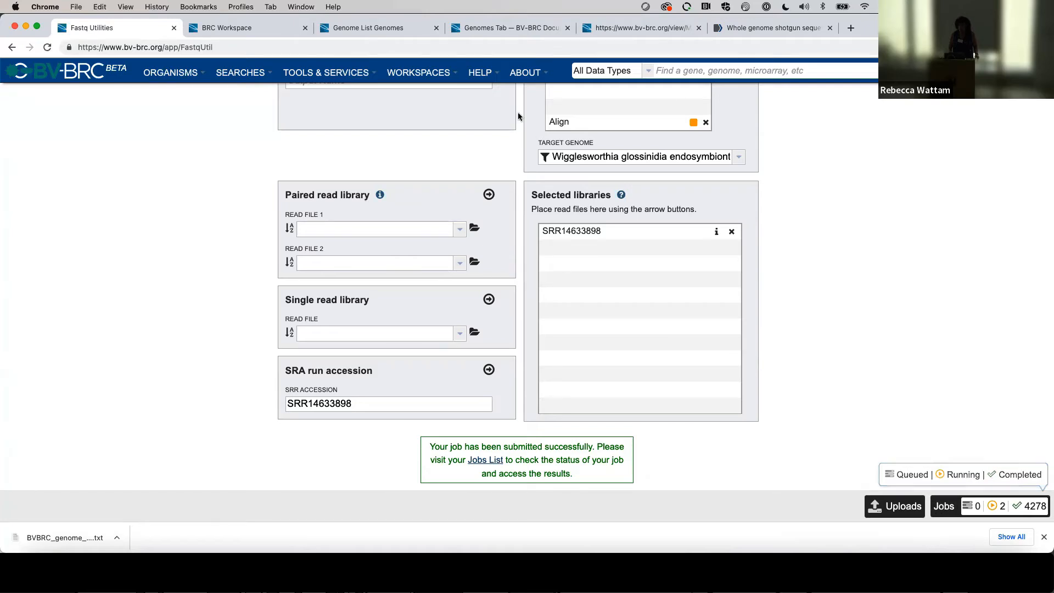
pyautogui.click(430, 73)
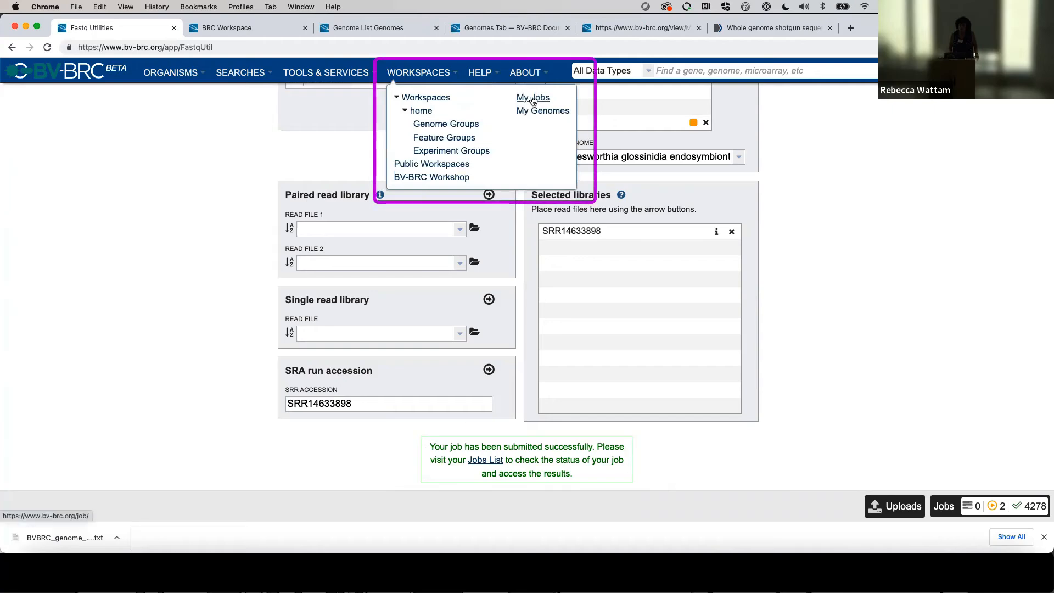
pyautogui.click(532, 99)
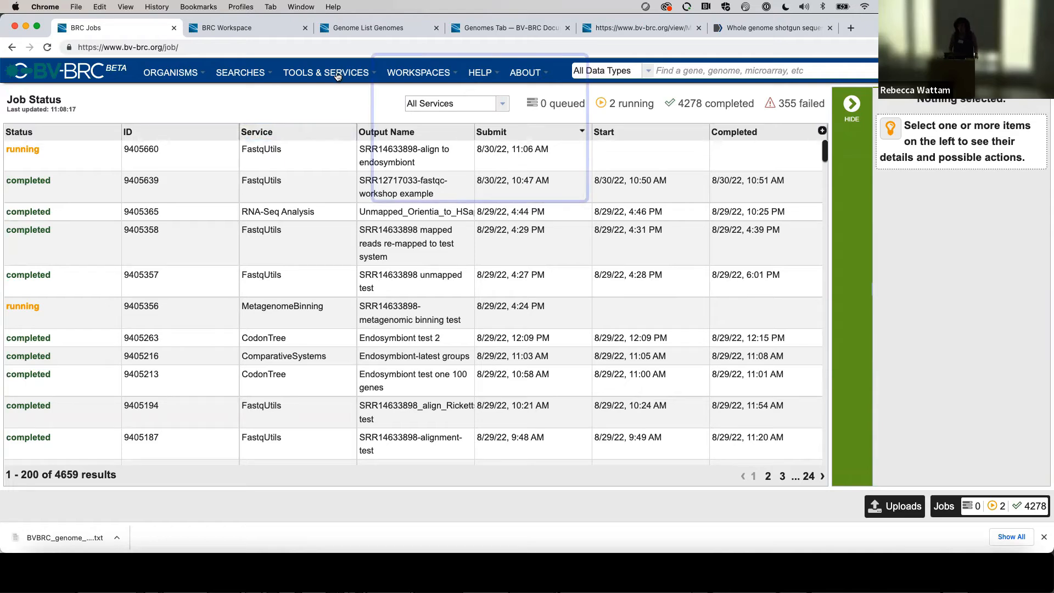
# Open the job result "Align SRR14633898 to Wigglesworthia morsitans" from the Wigglesworthia_example alignment folder in the BV-BRC Workshop's FASTQ Utilities
pyautogui.click(417, 74)
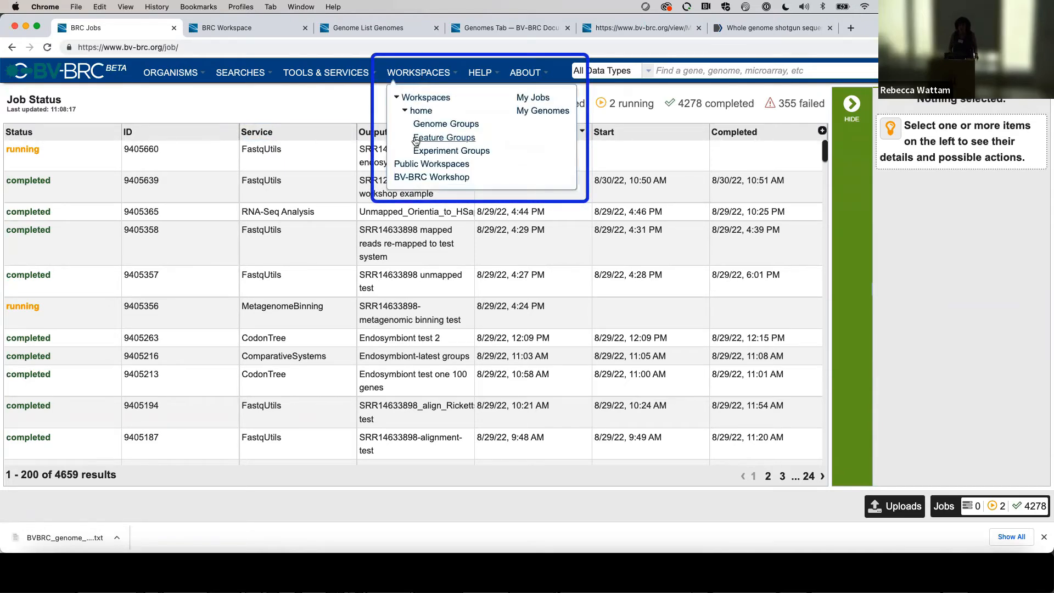
pyautogui.click(420, 178)
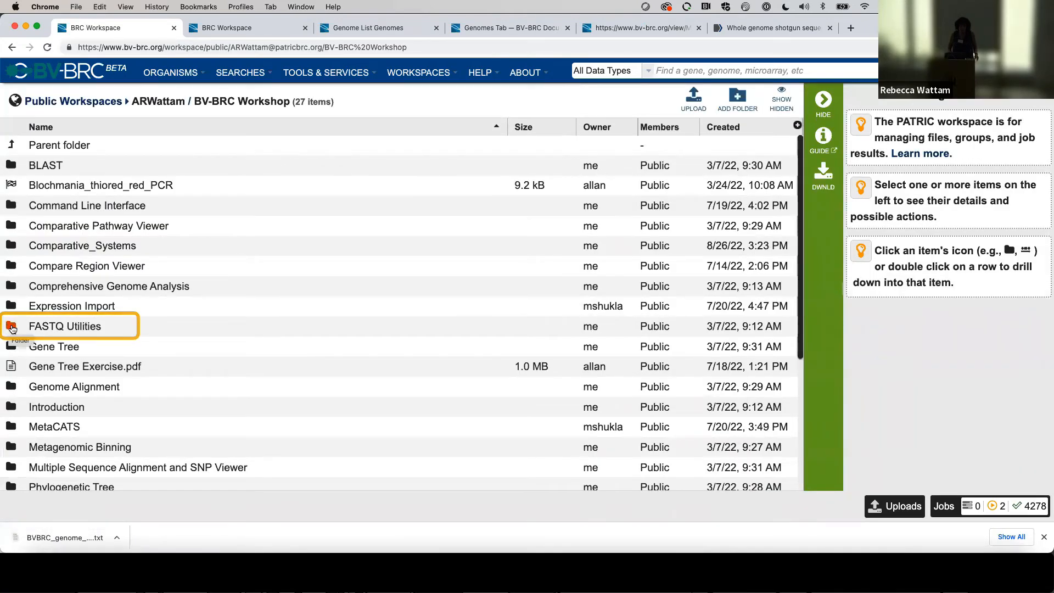
pyautogui.click(10, 328)
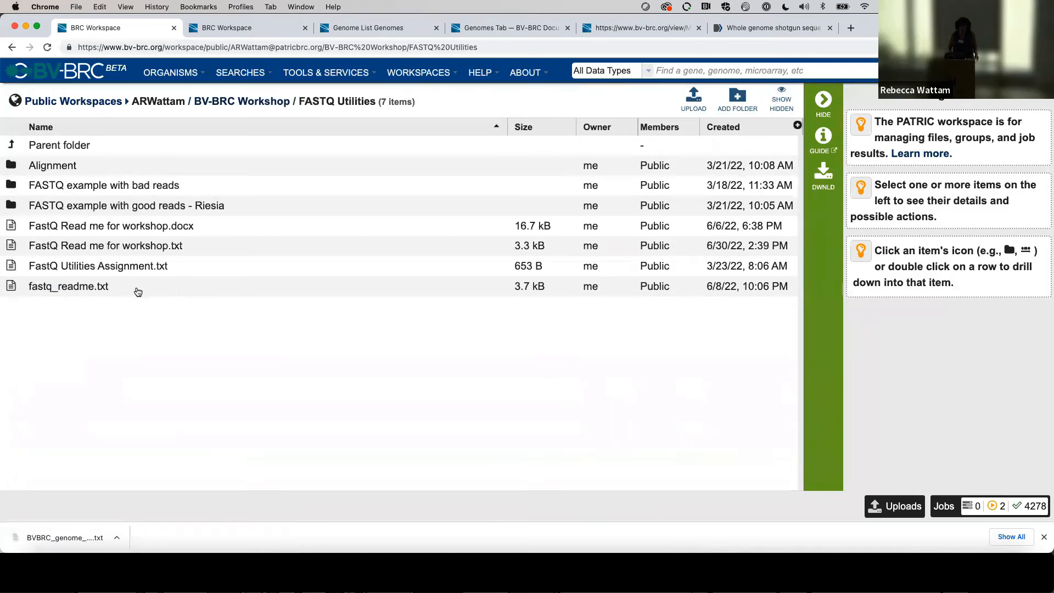
pyautogui.click(11, 167)
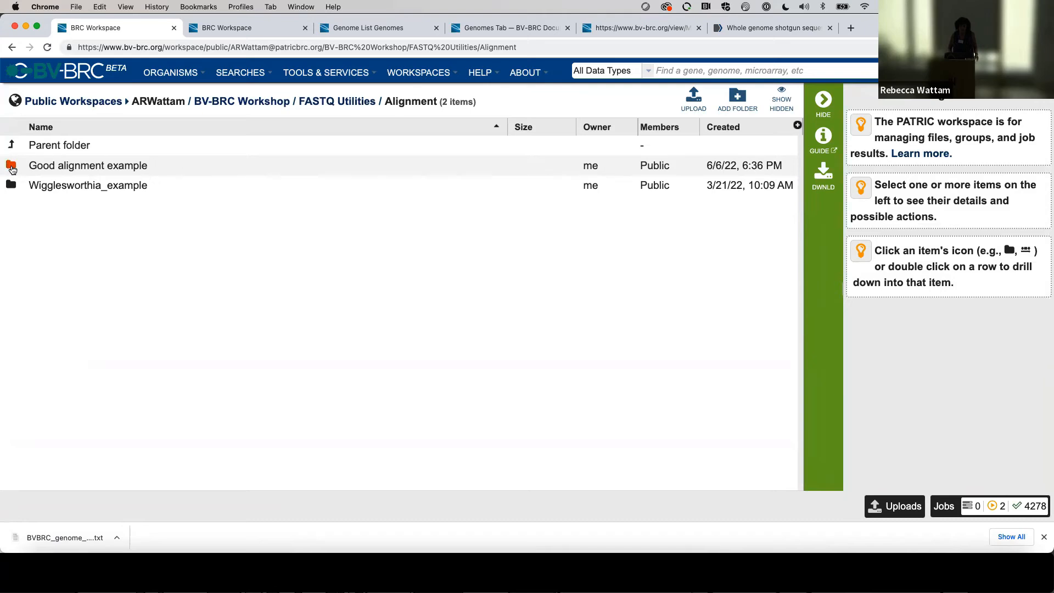
pyautogui.click(11, 185)
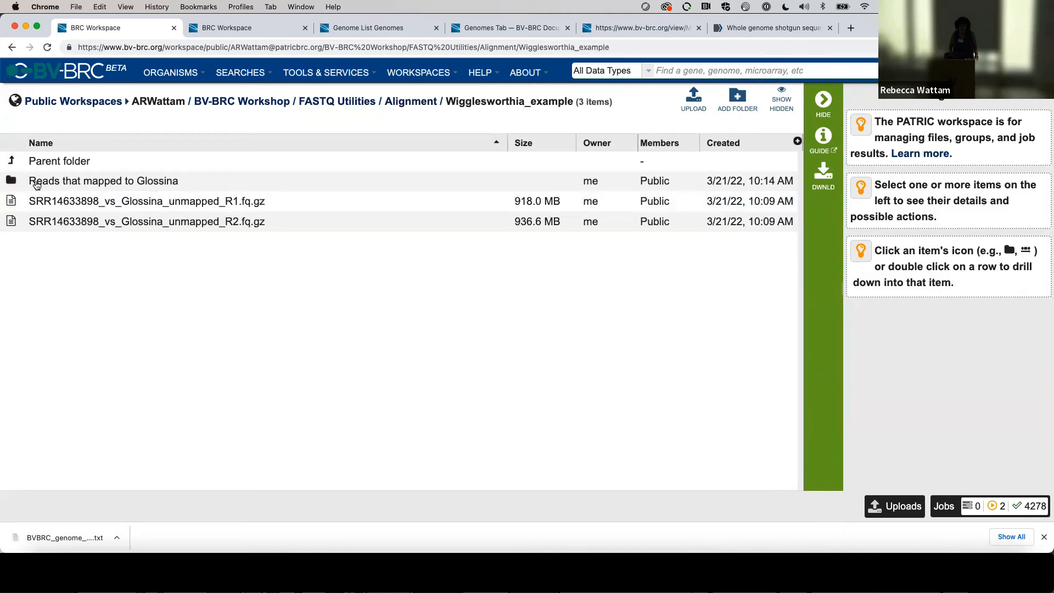
pyautogui.click(12, 182)
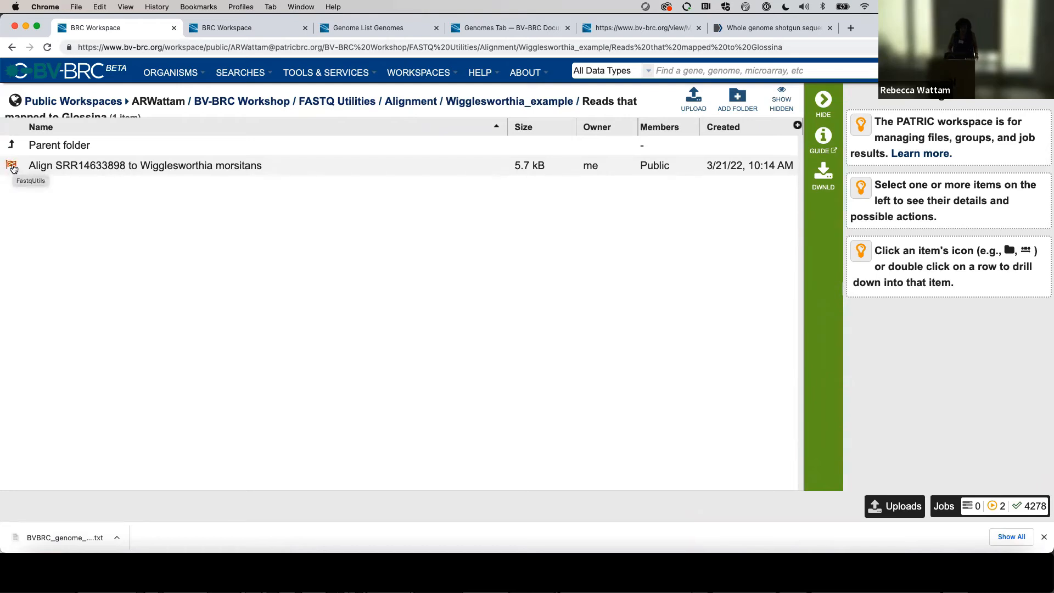
pyautogui.click(96, 171)
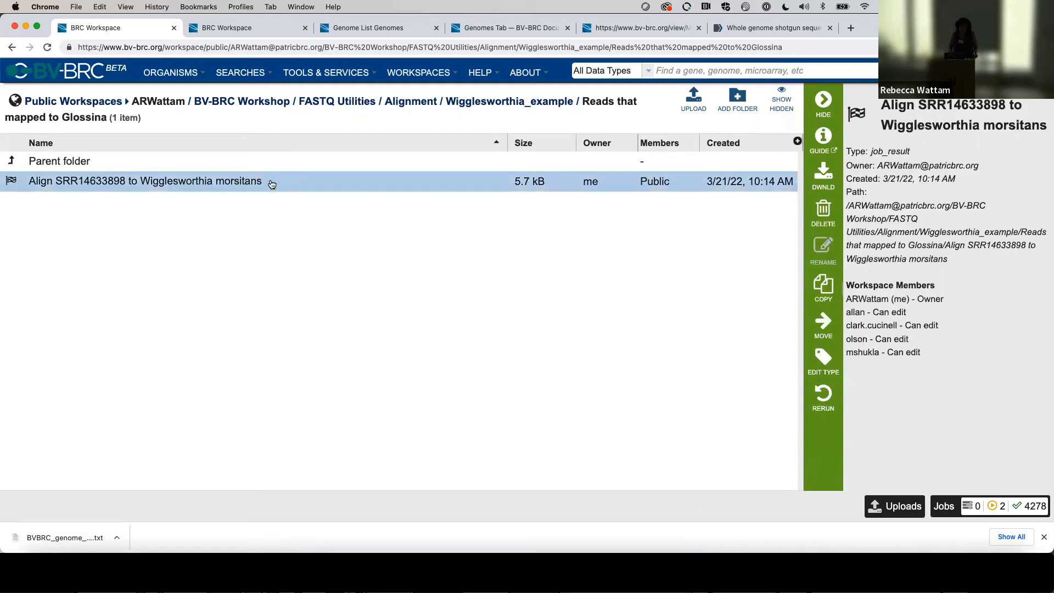
pyautogui.doubleClick(212, 181)
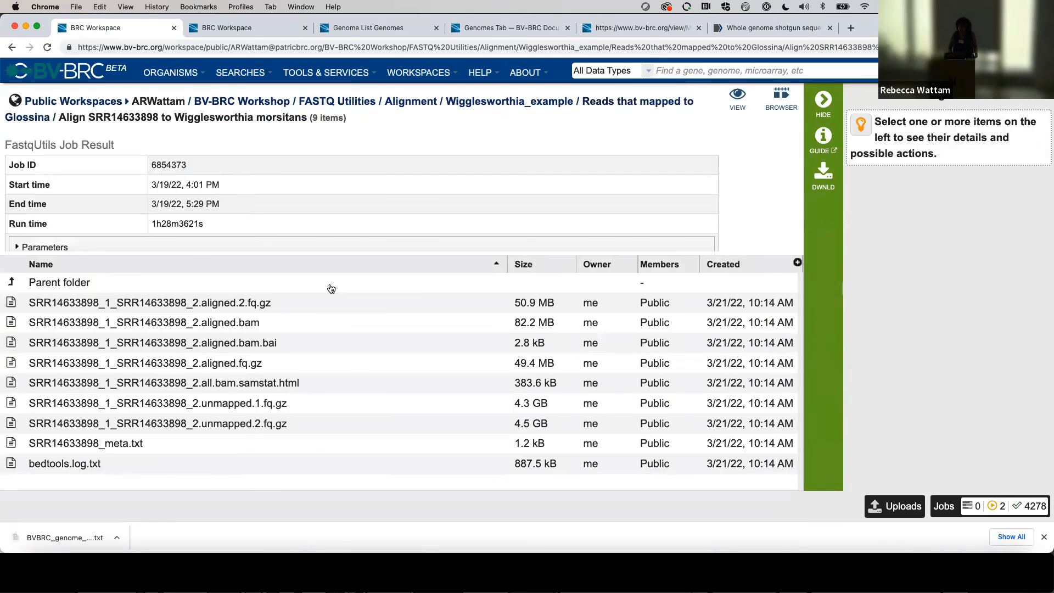
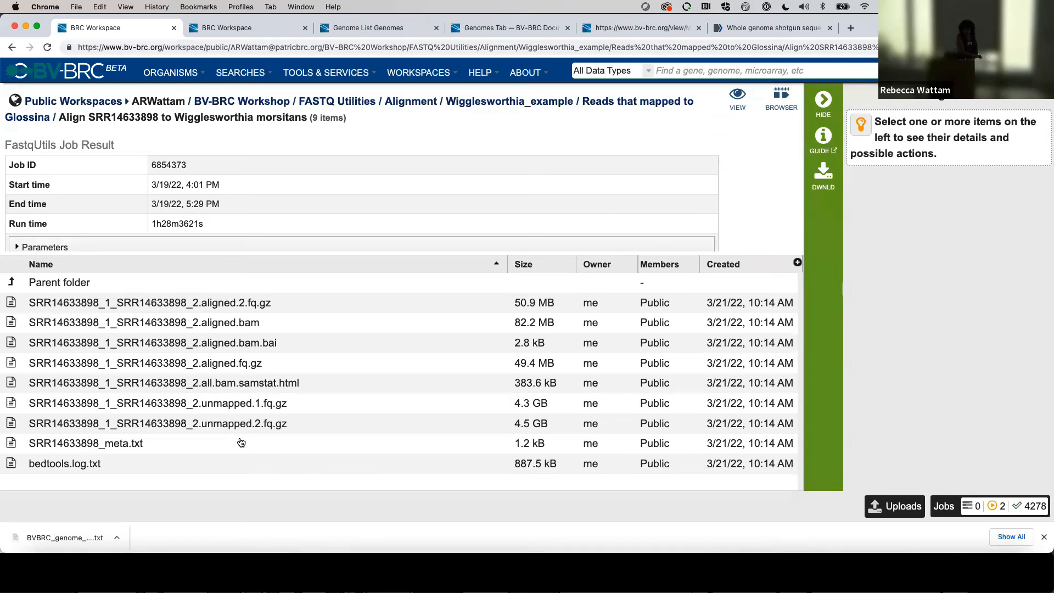
# Examine the aligned and unmapped read files and SRR14633898_meta.txt in the alignment job result
pyautogui.click(302, 371)
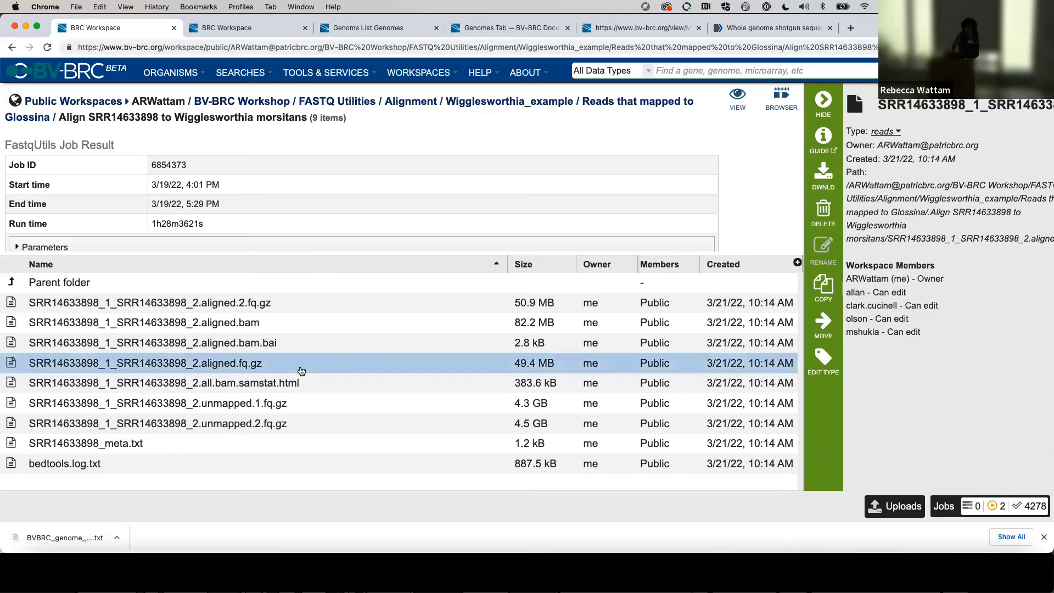
pyautogui.click(286, 306)
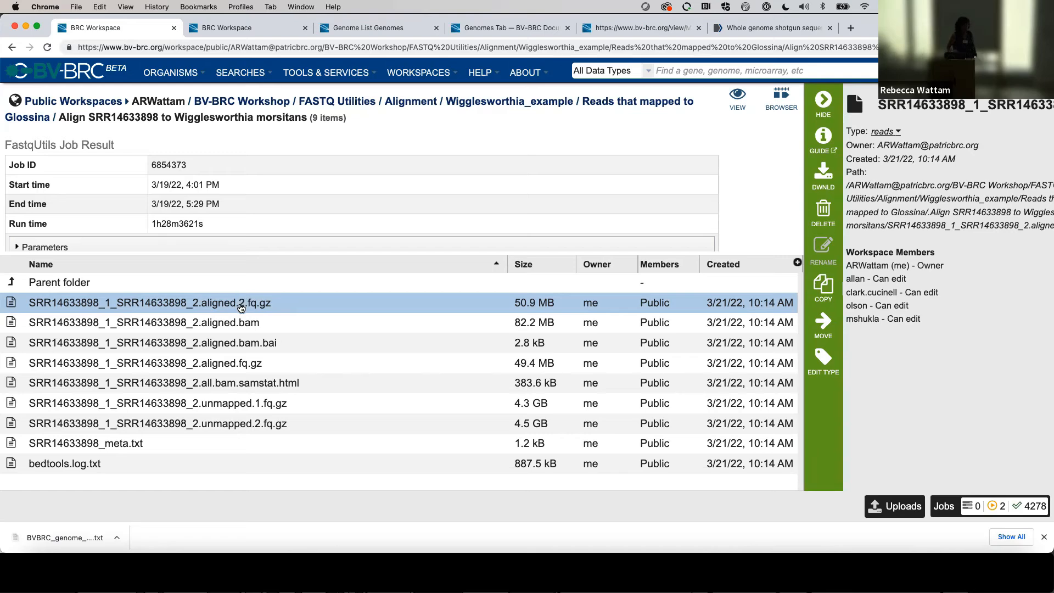
pyautogui.click(291, 368)
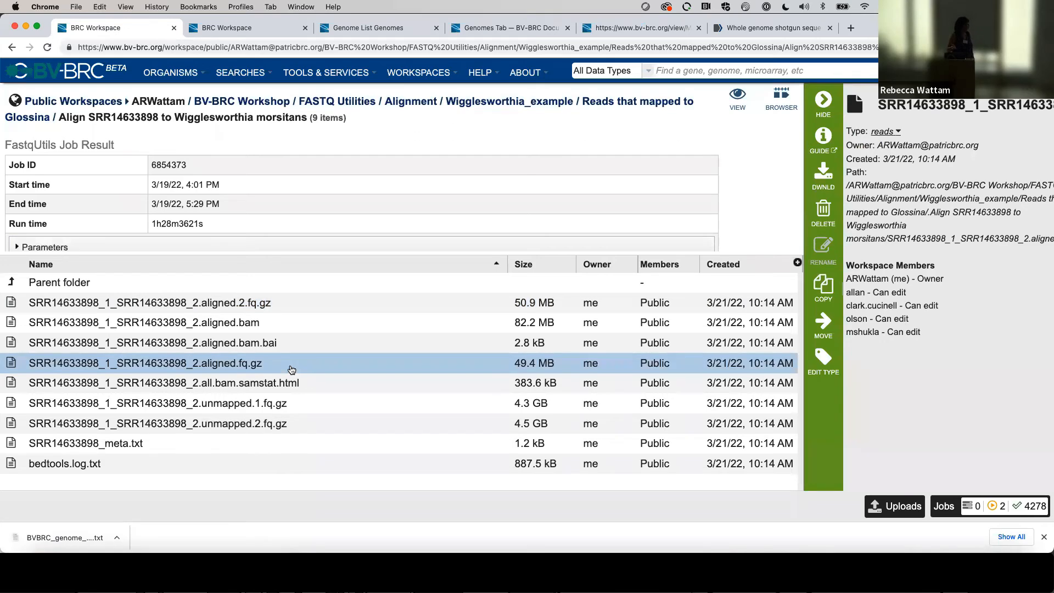
pyautogui.click(323, 401)
pyautogui.click(318, 423)
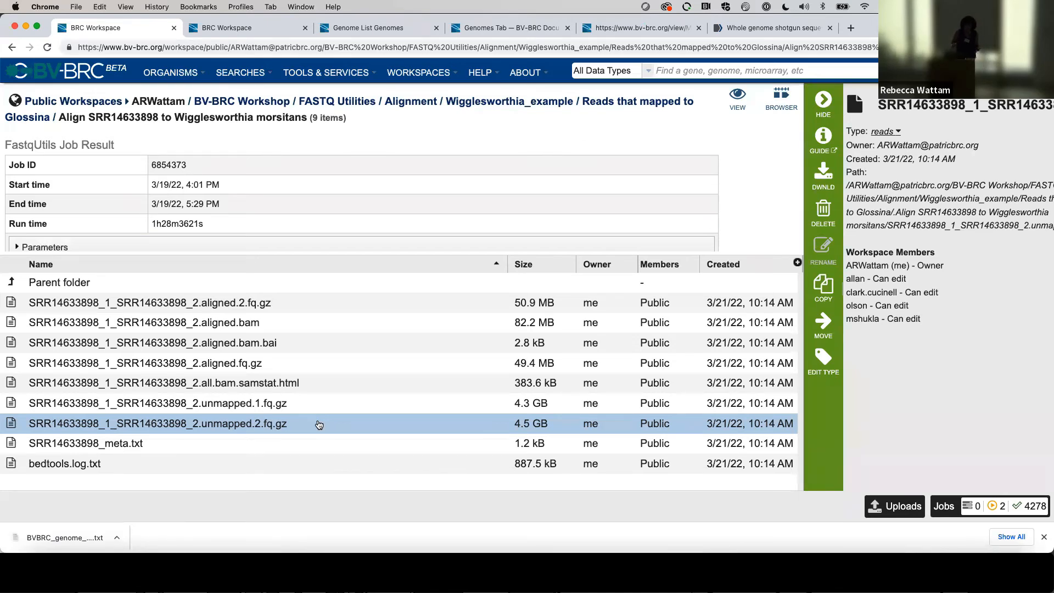
pyautogui.click(288, 446)
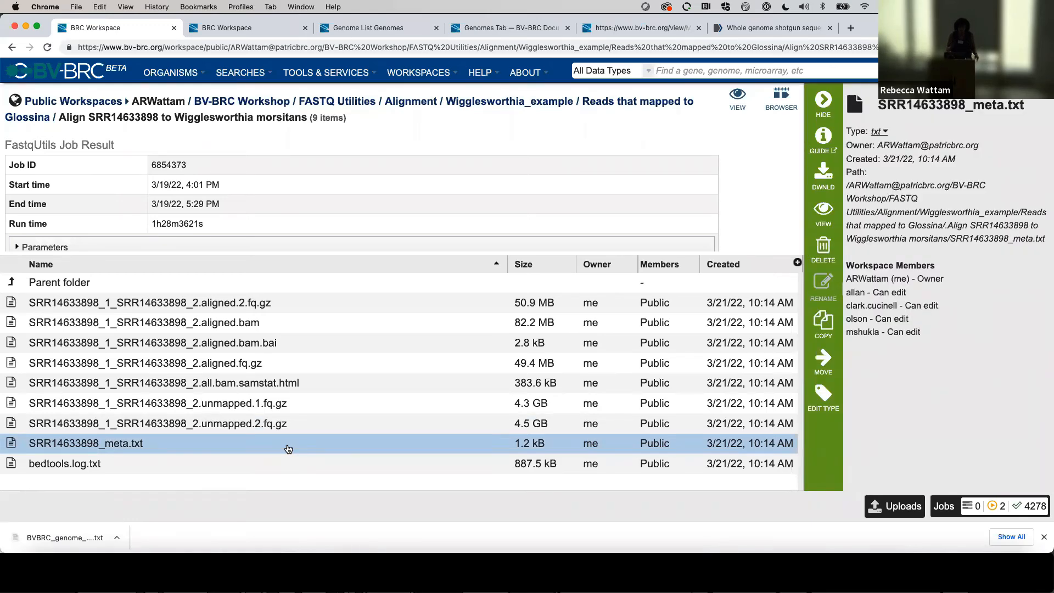
# View SRR14633898_1_SRR14633898_2.all.bam.samstat.html and examine its mapping stats pie chart and mapping quality table
pyautogui.click(322, 388)
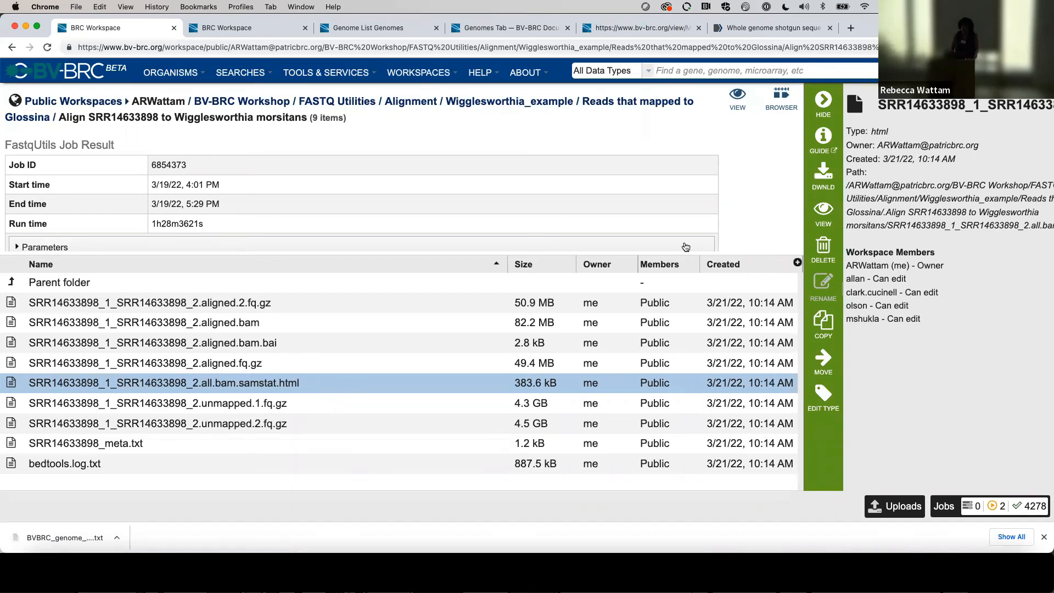
pyautogui.click(825, 213)
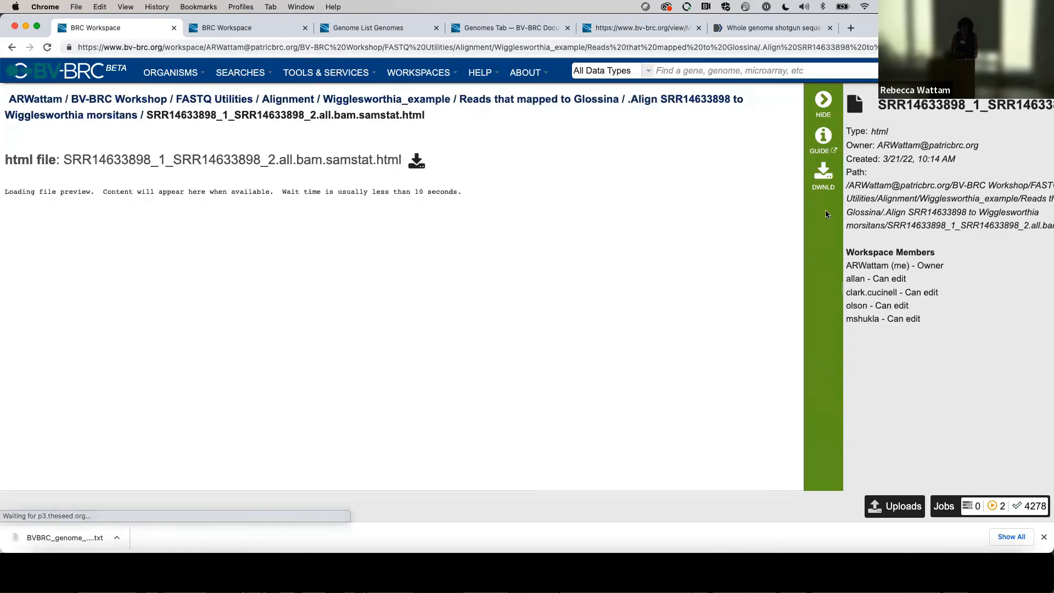
pyautogui.scroll(-1, 627, 333)
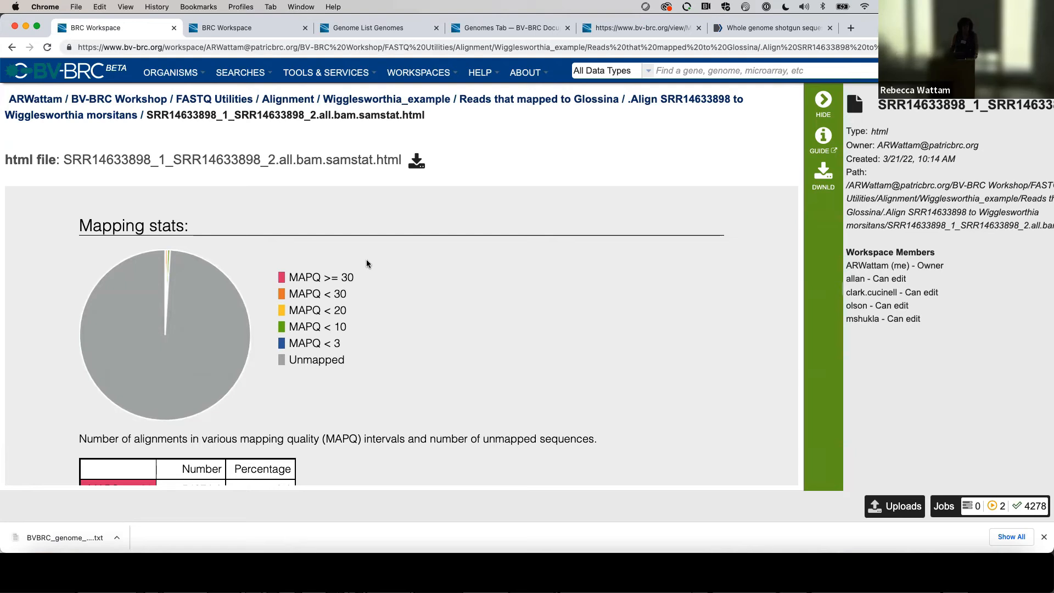
pyautogui.scroll(-5, 413, 296)
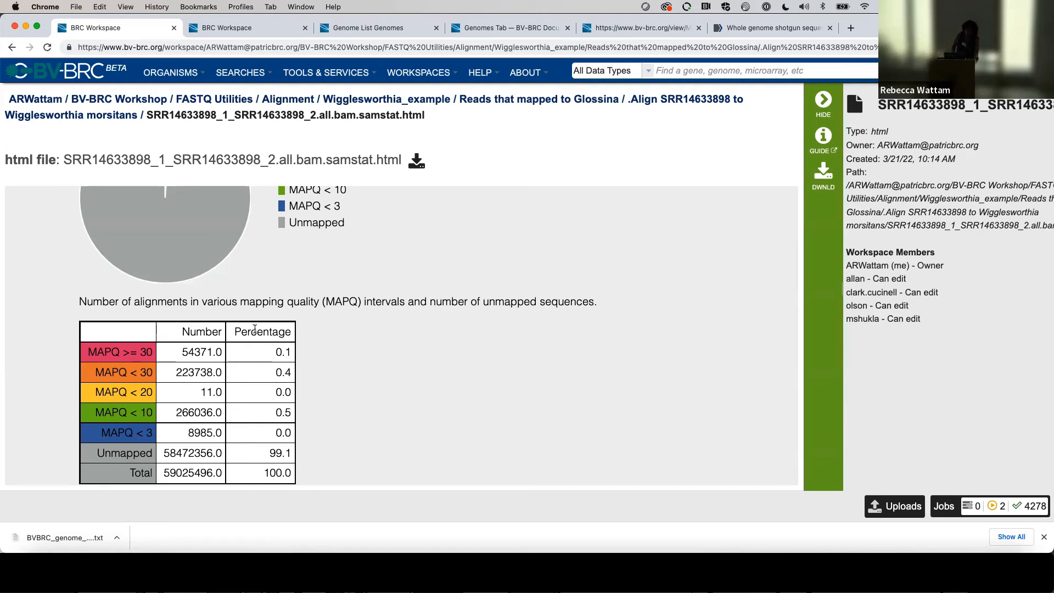
pyautogui.scroll(2, 250, 249)
pyautogui.moveTo(141, 234)
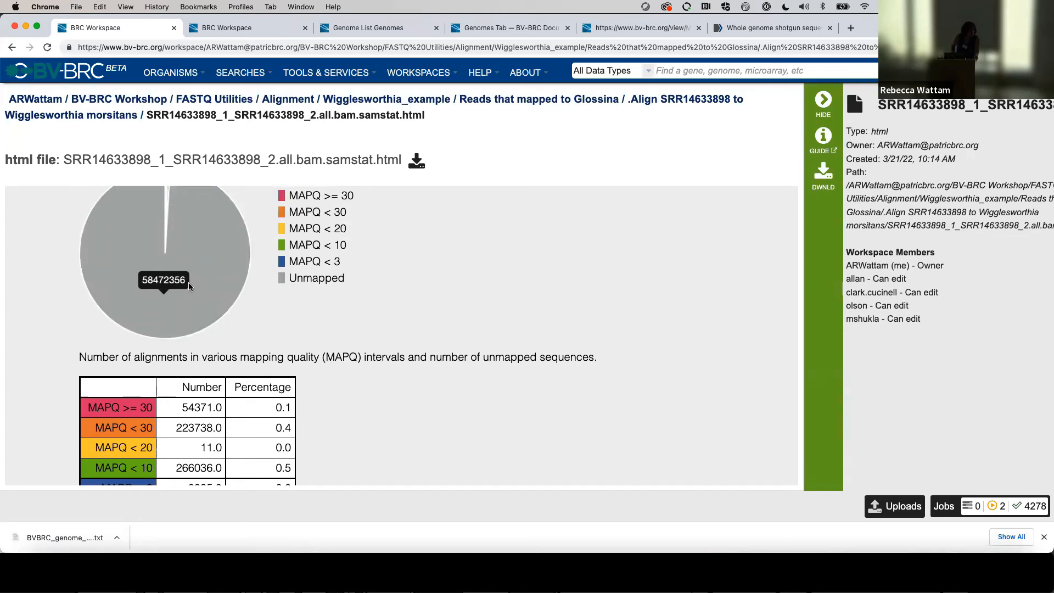
pyautogui.scroll(-3, 189, 282)
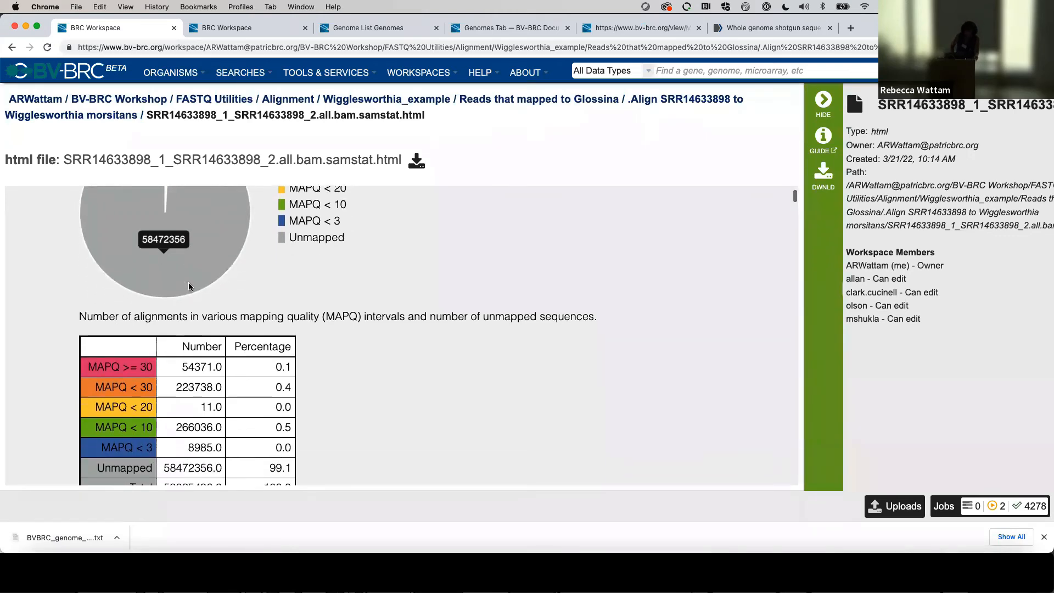
pyautogui.scroll(-1, 189, 286)
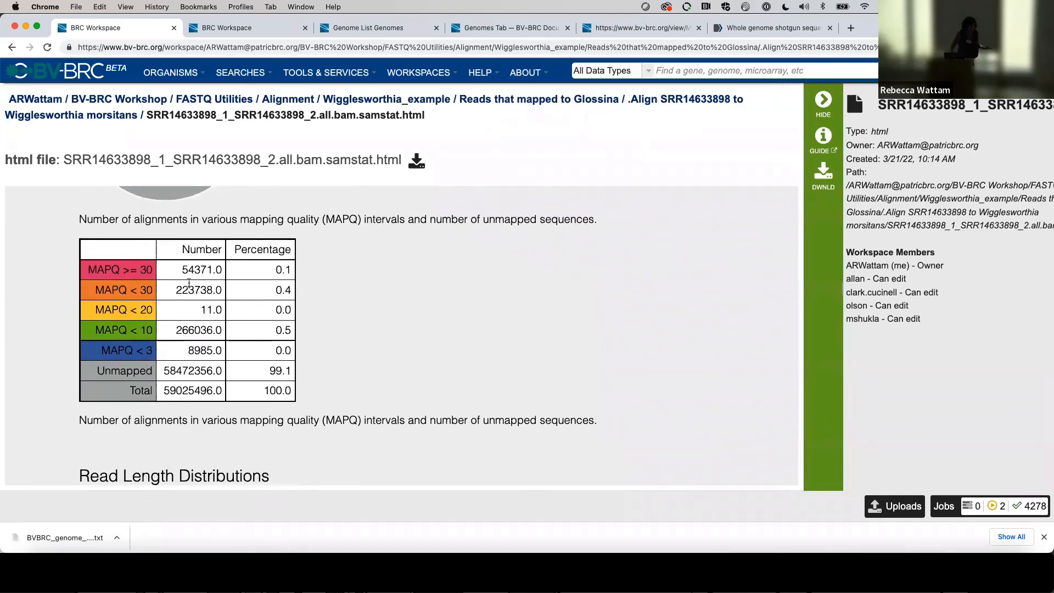
# Look through the Read Length Distributions charts of the samstat report
pyautogui.scroll(-3, 189, 282)
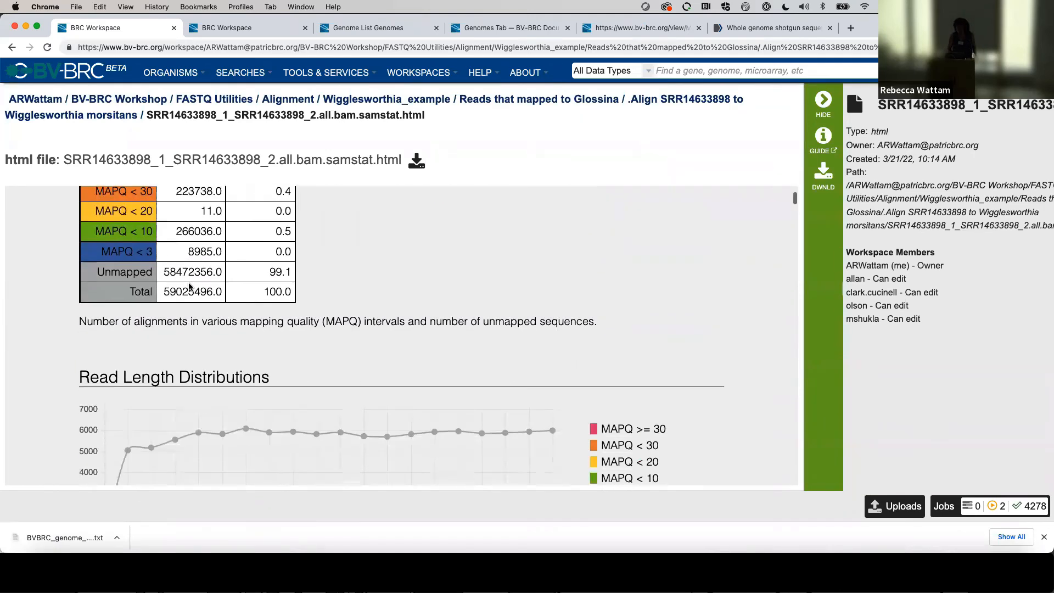
pyautogui.scroll(-2, 189, 286)
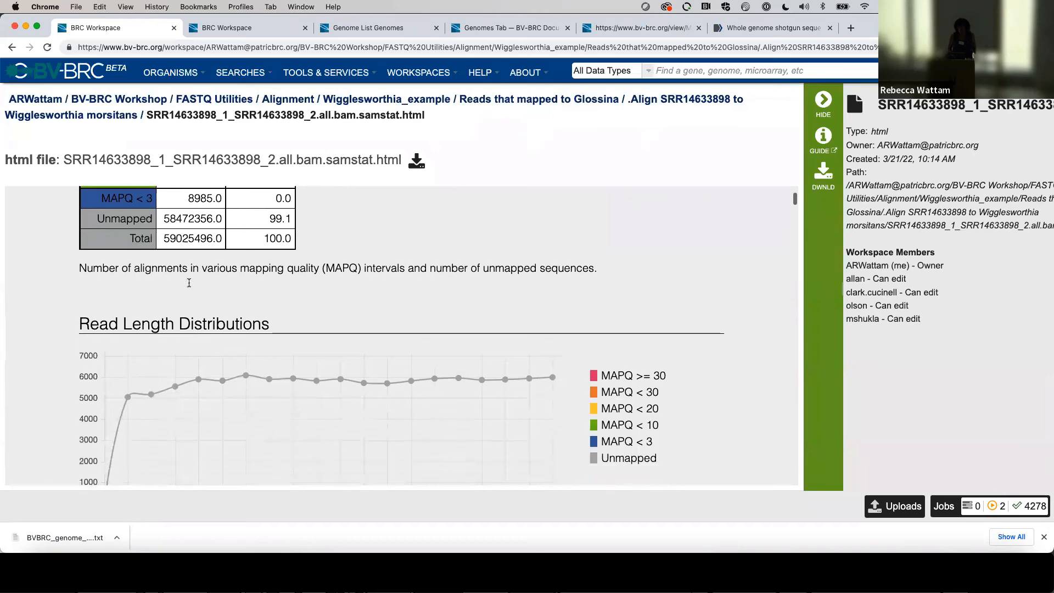
pyautogui.scroll(5, 189, 282)
pyautogui.scroll(-10, 189, 282)
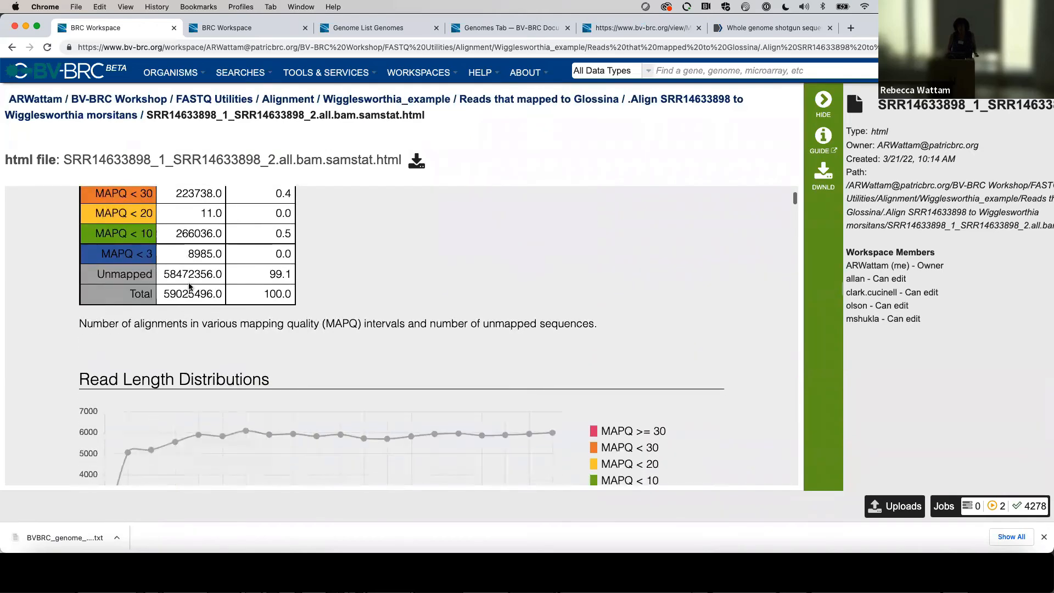
pyautogui.scroll(-15, 188, 286)
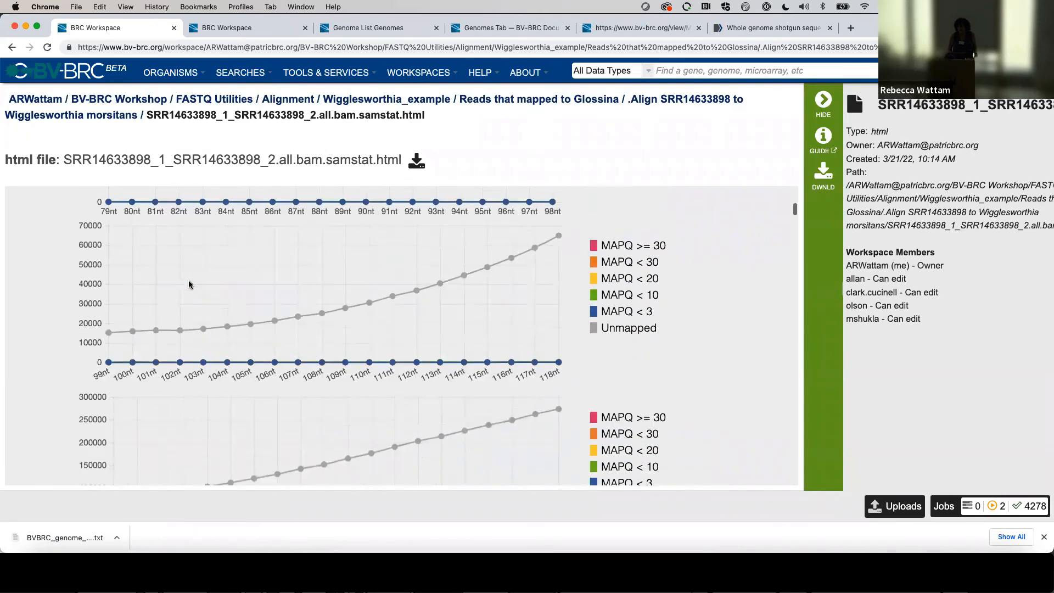
# Look through the remaining charts of the samstat report, then re-examine its mapping stats pie chart and mapping quality table
pyautogui.scroll(-15, 189, 284)
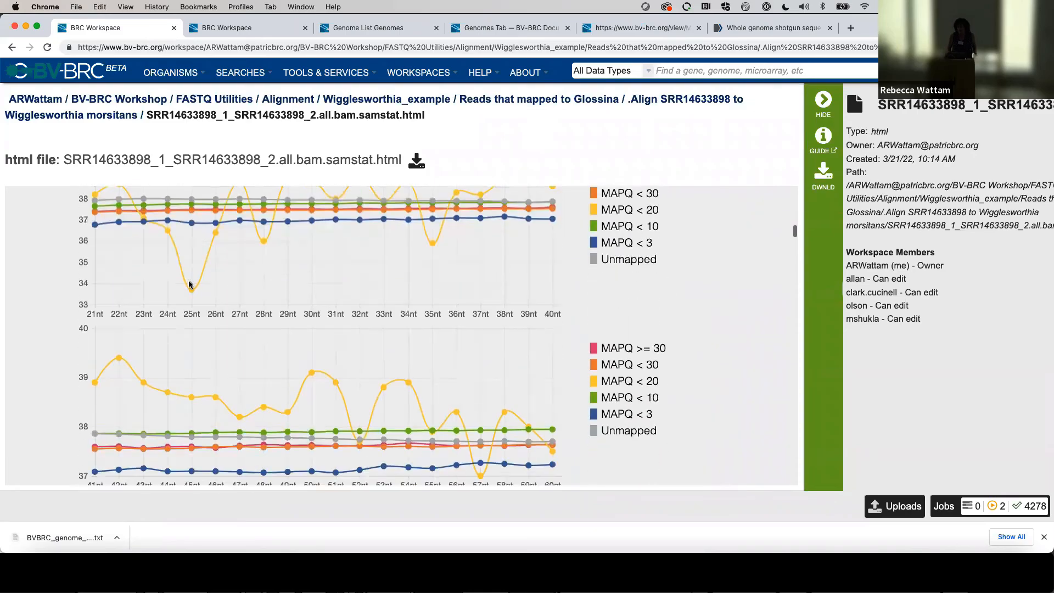
pyautogui.scroll(20, 189, 284)
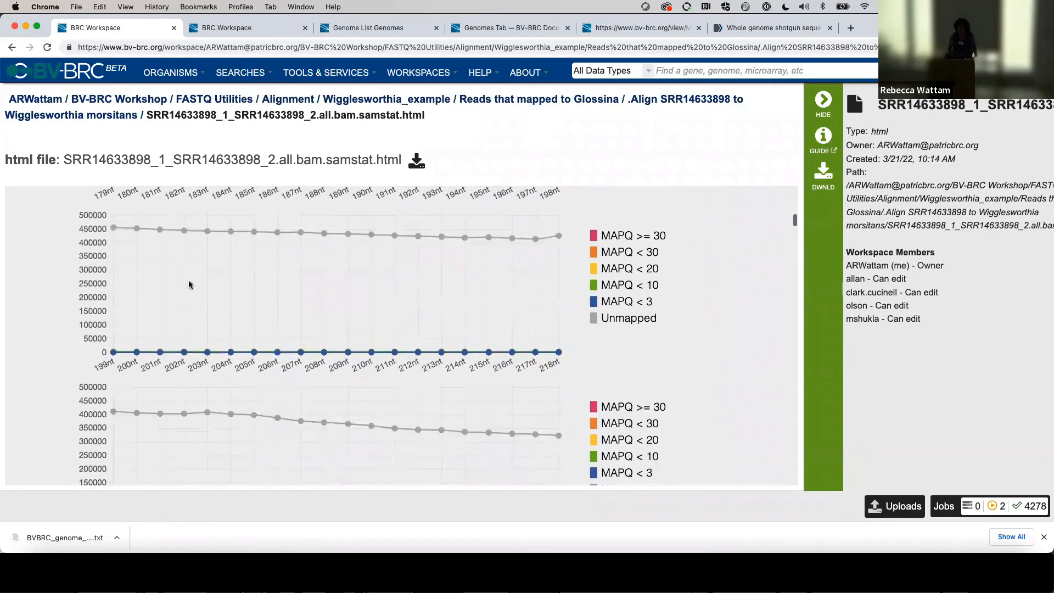
pyautogui.scroll(10, 189, 284)
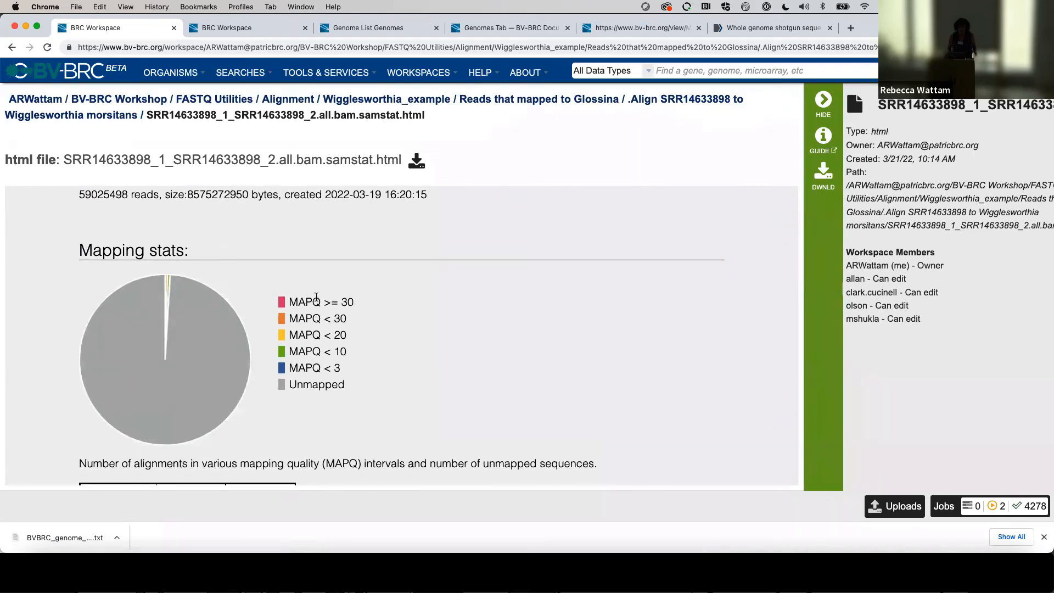
pyautogui.scroll(-5, 487, 331)
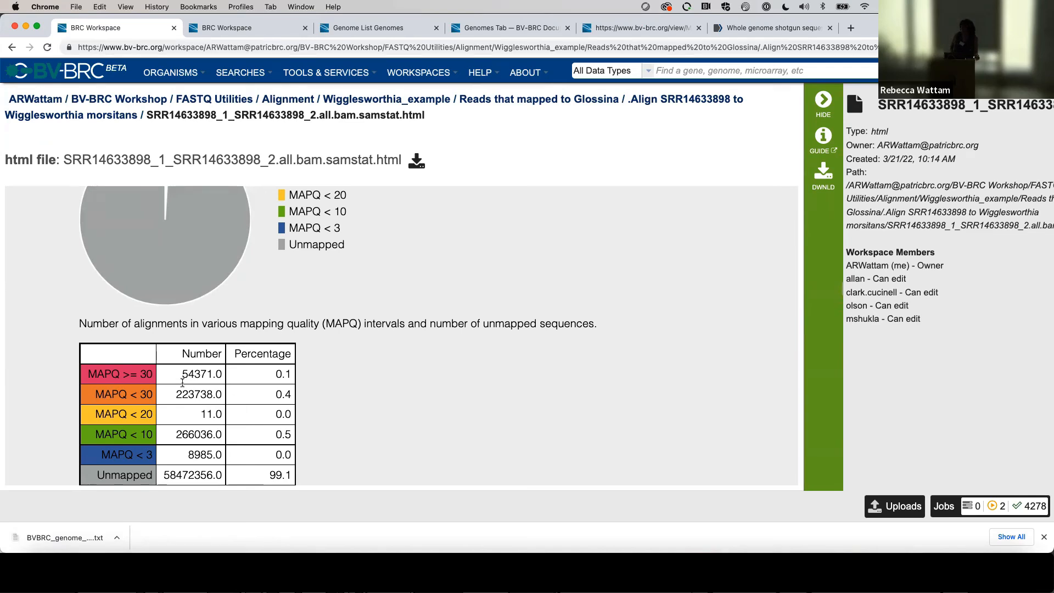
pyautogui.scroll(5, 192, 376)
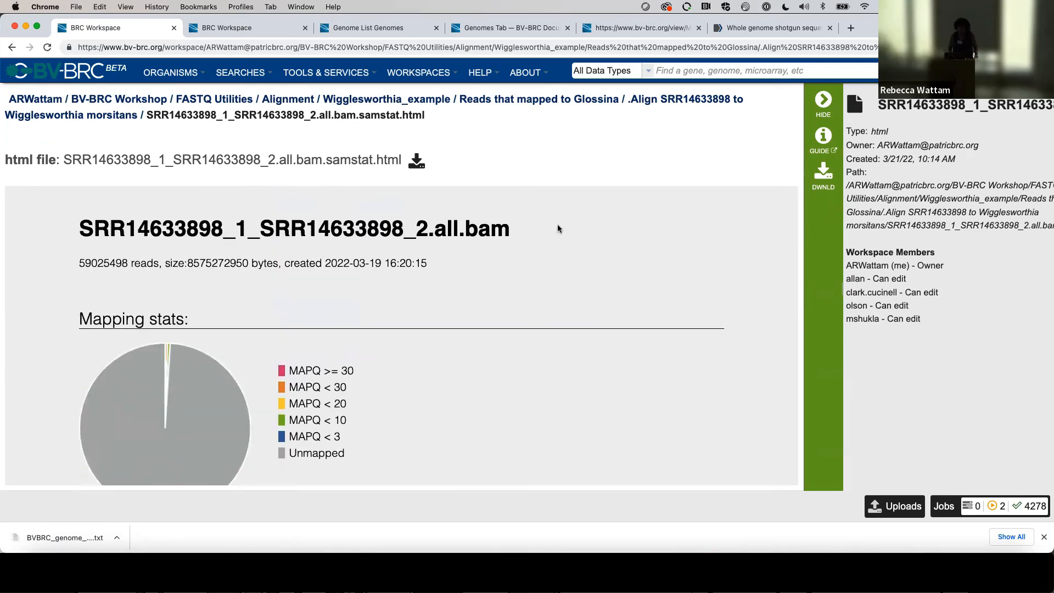
# Return to the "Reads that mapped to Glossina" folder and reopen the job result "Align SRR14633898 to Wigglesworthia morsitans"
pyautogui.click(113, 115)
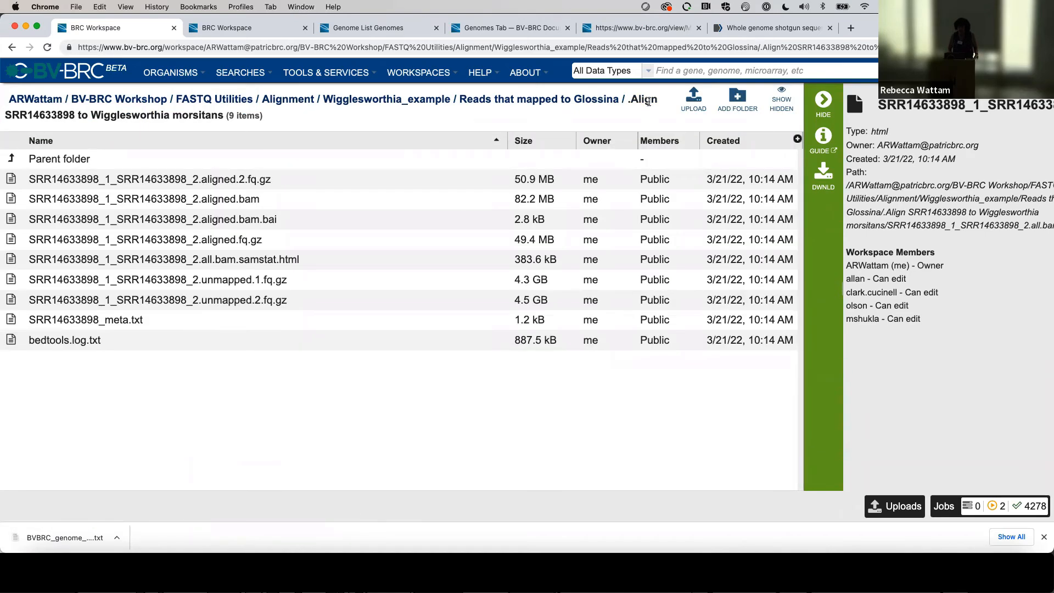
pyautogui.click(599, 100)
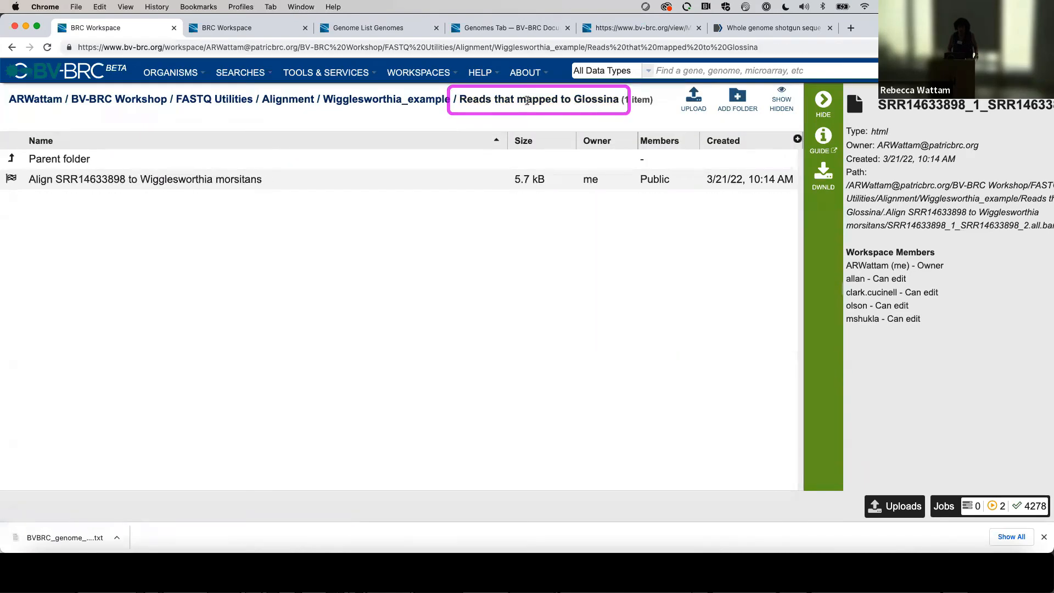
pyautogui.click(112, 181)
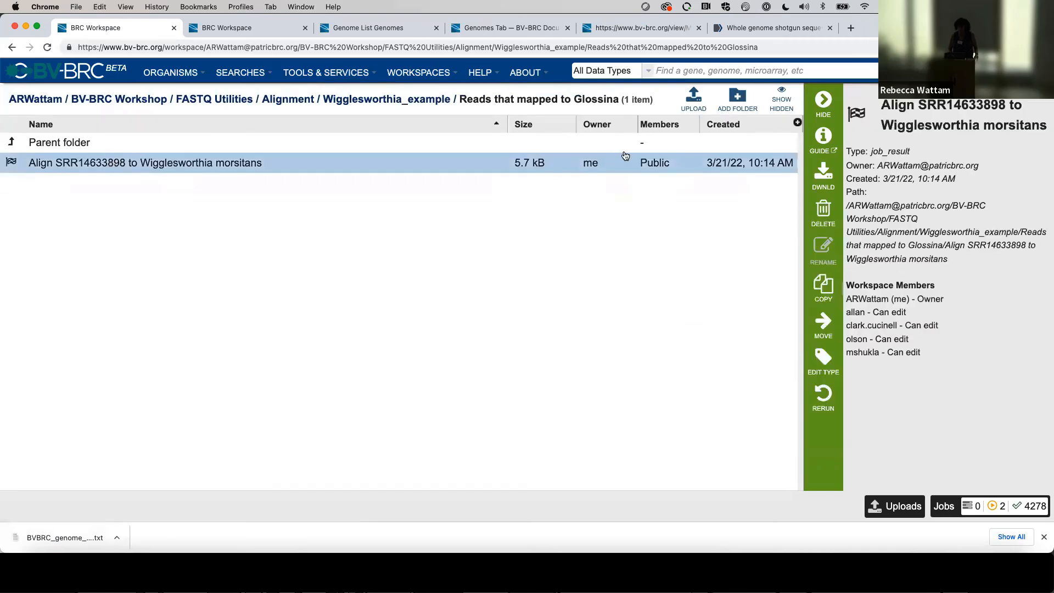
pyautogui.doubleClick(610, 167)
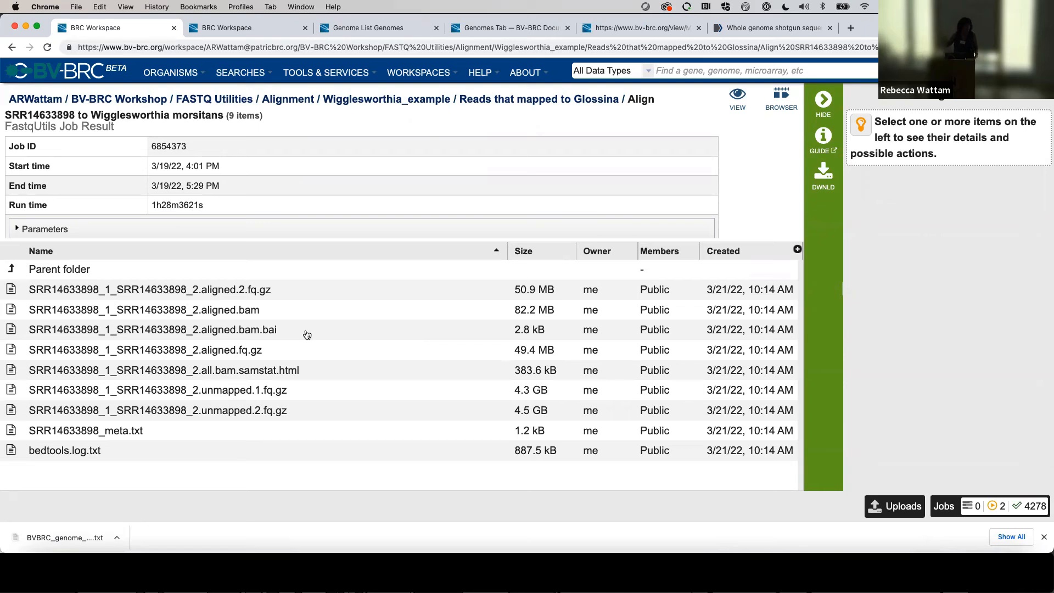
# Take the accession SRR14633898 from the aligned.2.fq.gz file name and search for it as read file 1 in the Genome Assembly service's paired read library
pyautogui.click(139, 293)
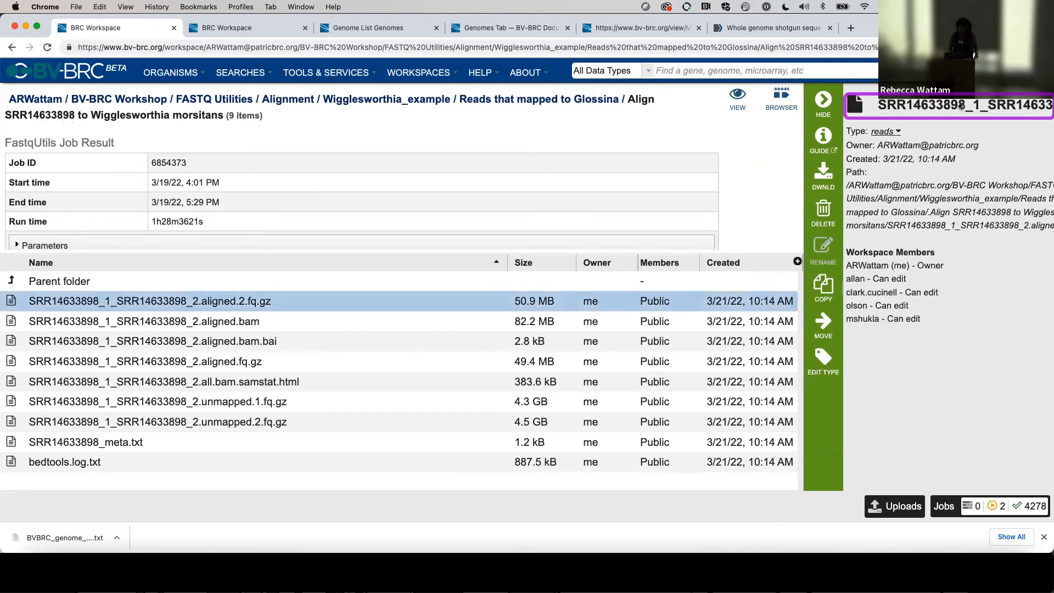
pyautogui.moveTo(962, 106); pyautogui.dragTo(886, 106)
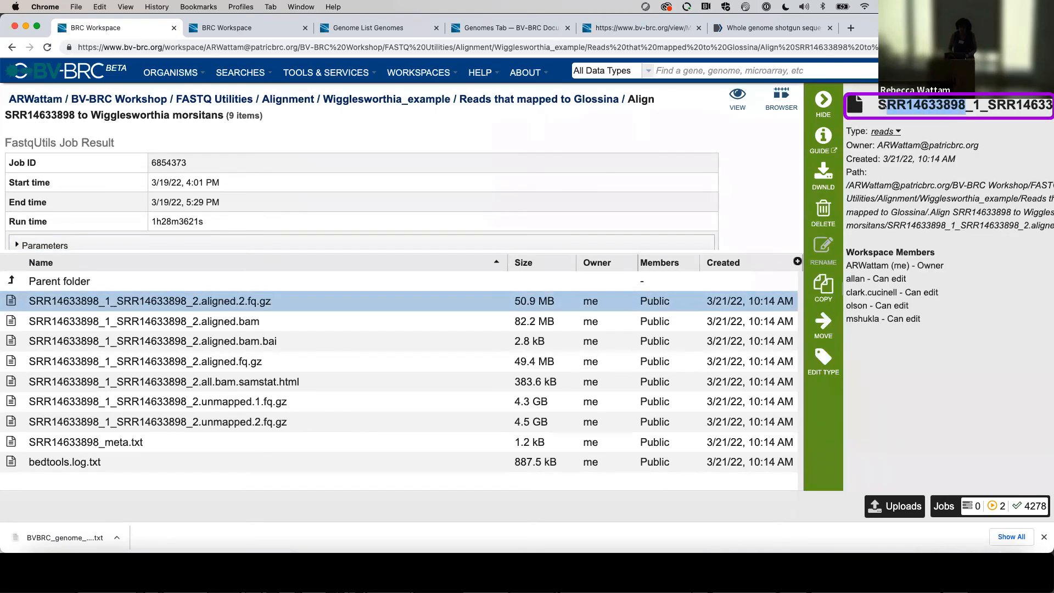
pyautogui.click(218, 30)
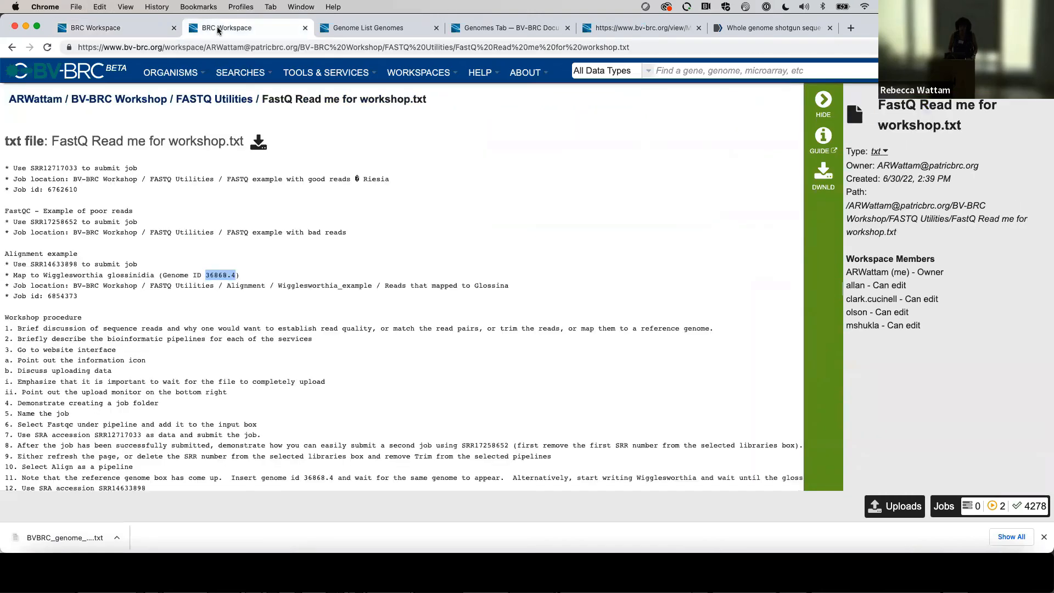
pyautogui.click(340, 75)
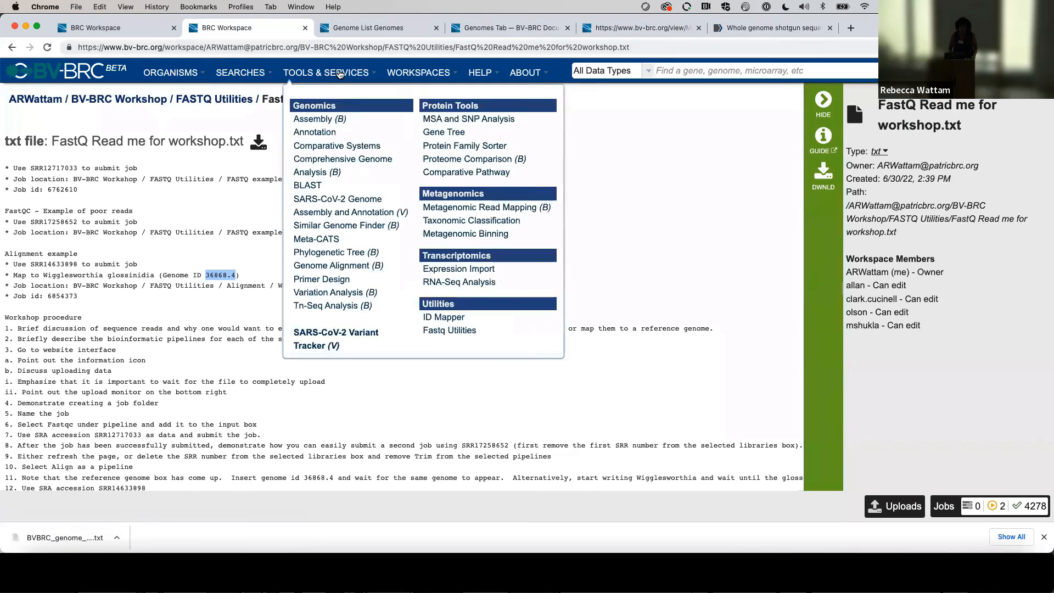
pyautogui.click(311, 120)
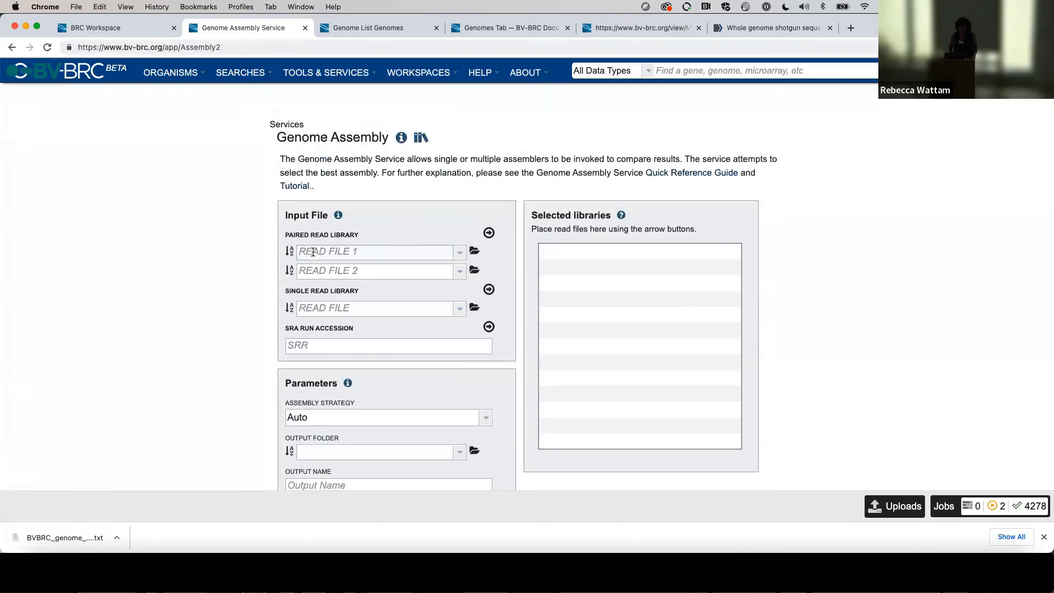
pyautogui.click(318, 251)
pyautogui.write('SRR14633898')
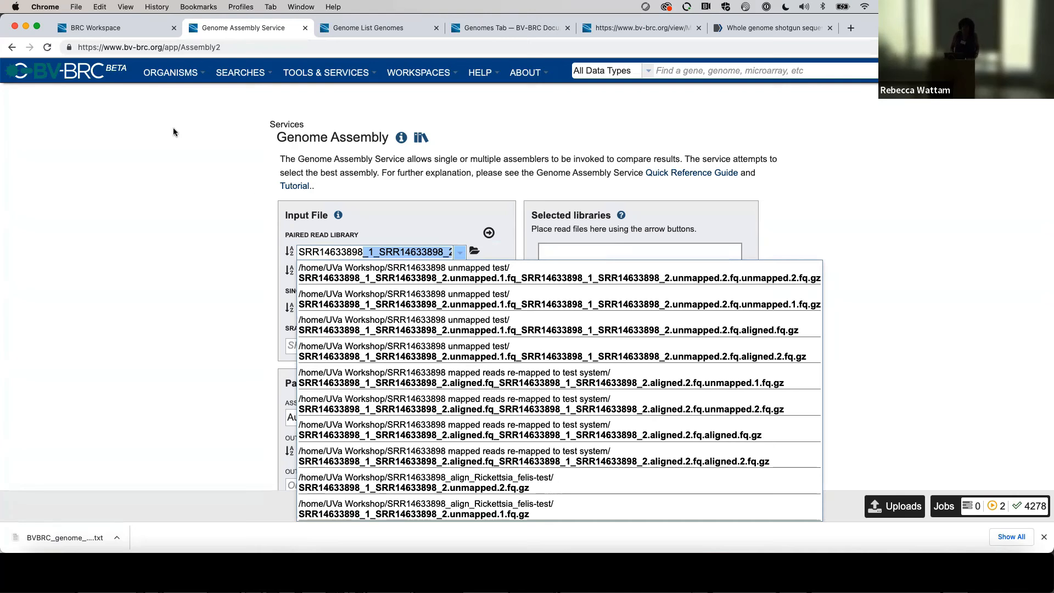
# Return to the alignment job result, open it in the genome browser, and widen the list of available tracks
pyautogui.click(122, 30)
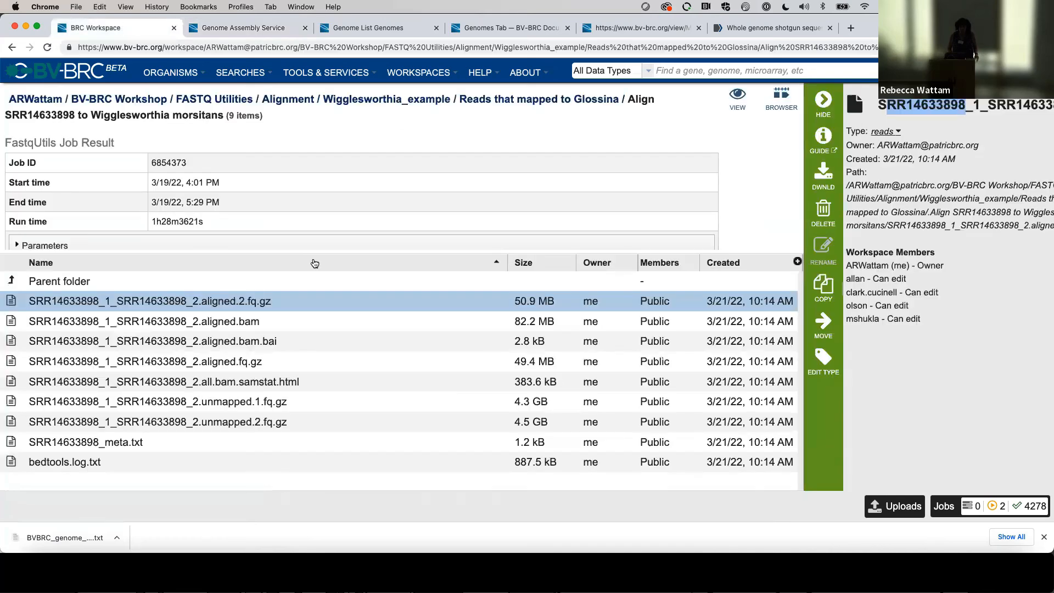
pyautogui.click(780, 101)
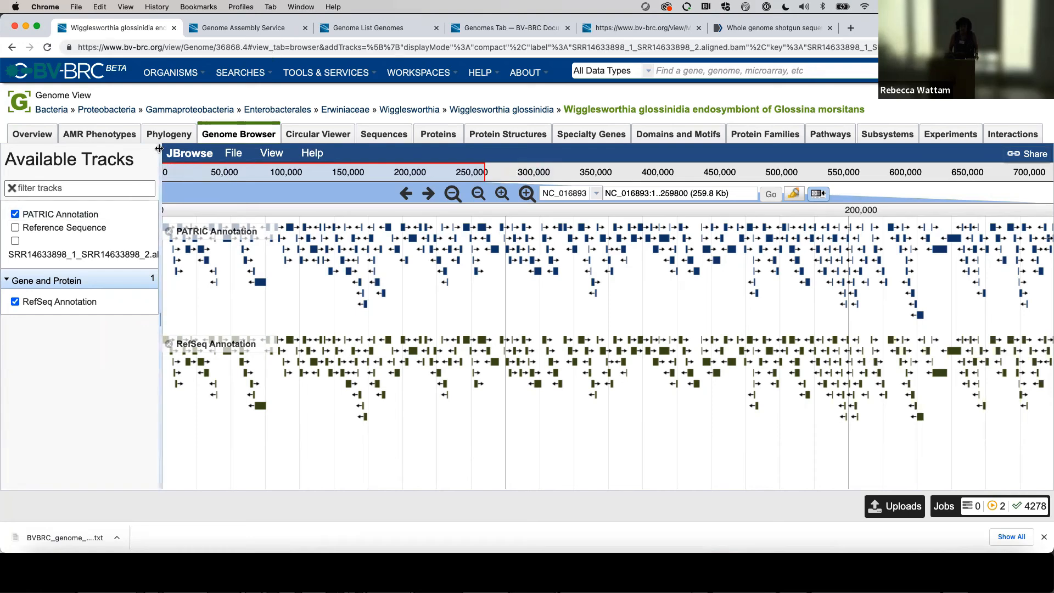
pyautogui.moveTo(184, 148); pyautogui.dragTo(198, 187)
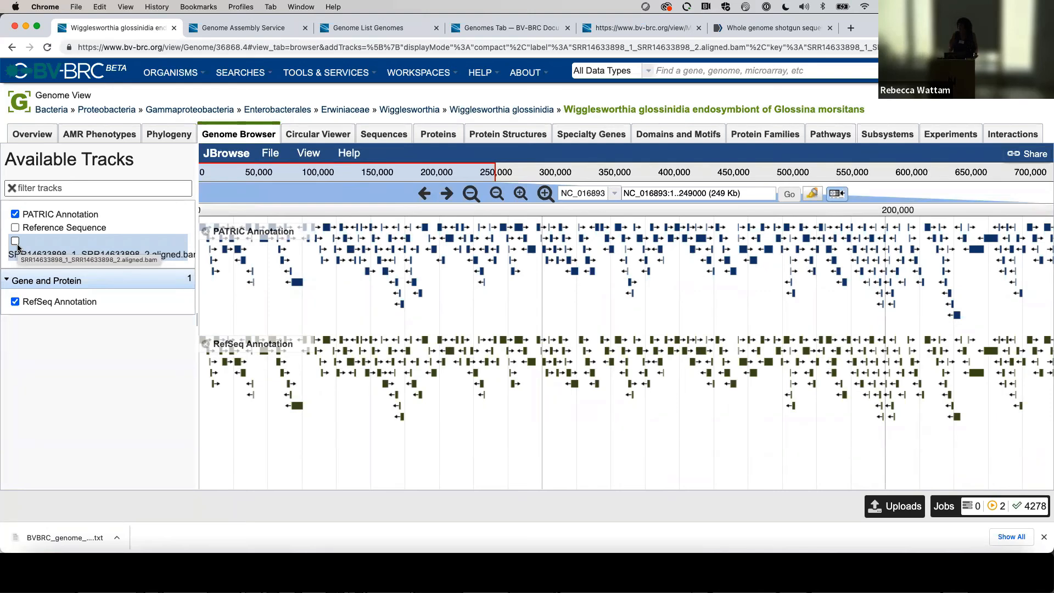
# Display the SRR14633898_1_SRR14633898_2.aligned.bam track at the NC_016893:118301..130750 region and remove the RefSeq Annotation track
pyautogui.click(546, 195)
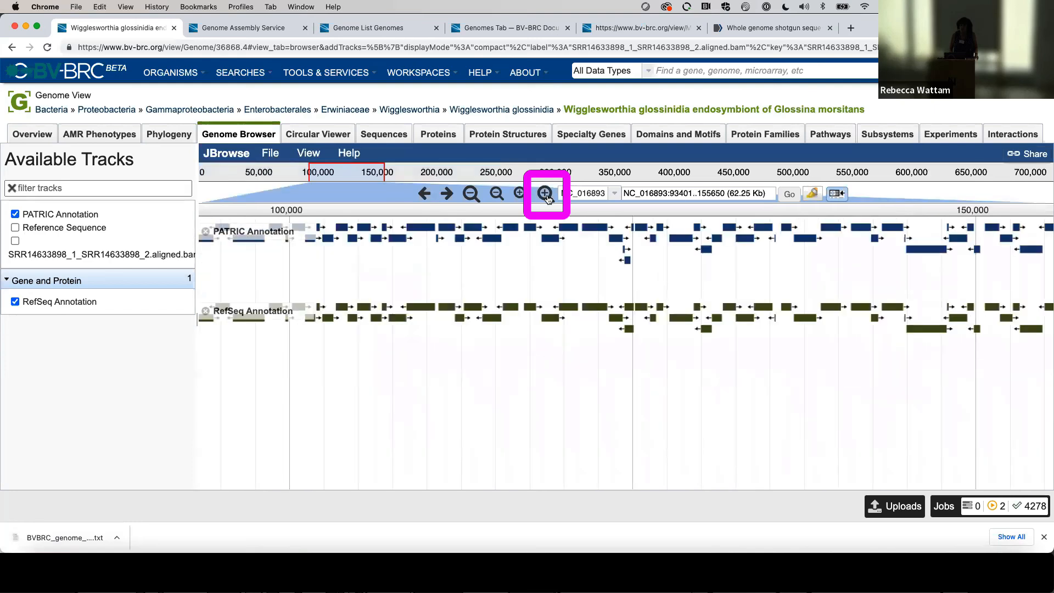
pyautogui.click(545, 195)
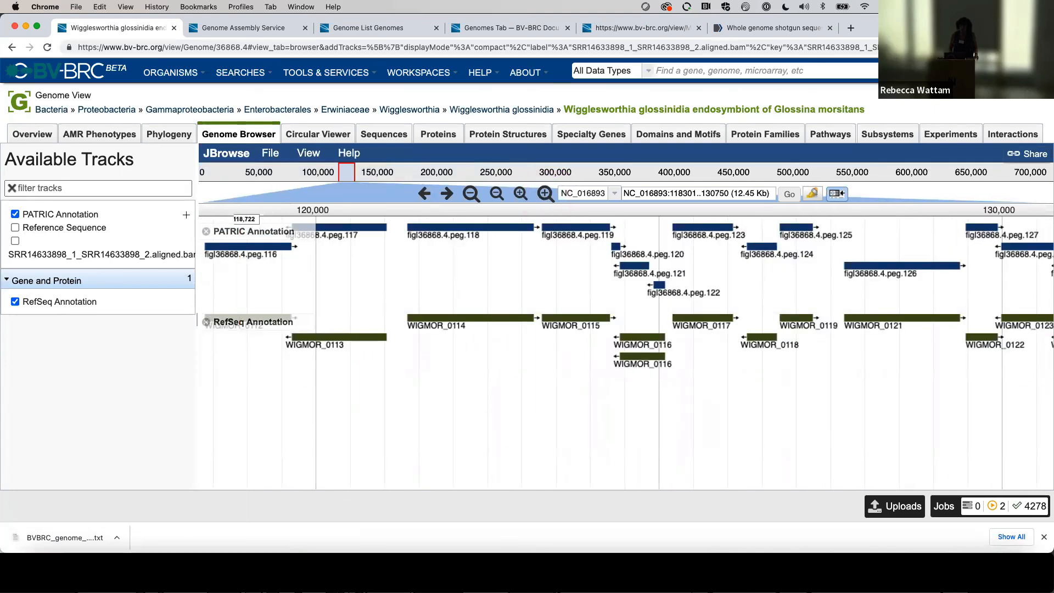
pyautogui.click(16, 241)
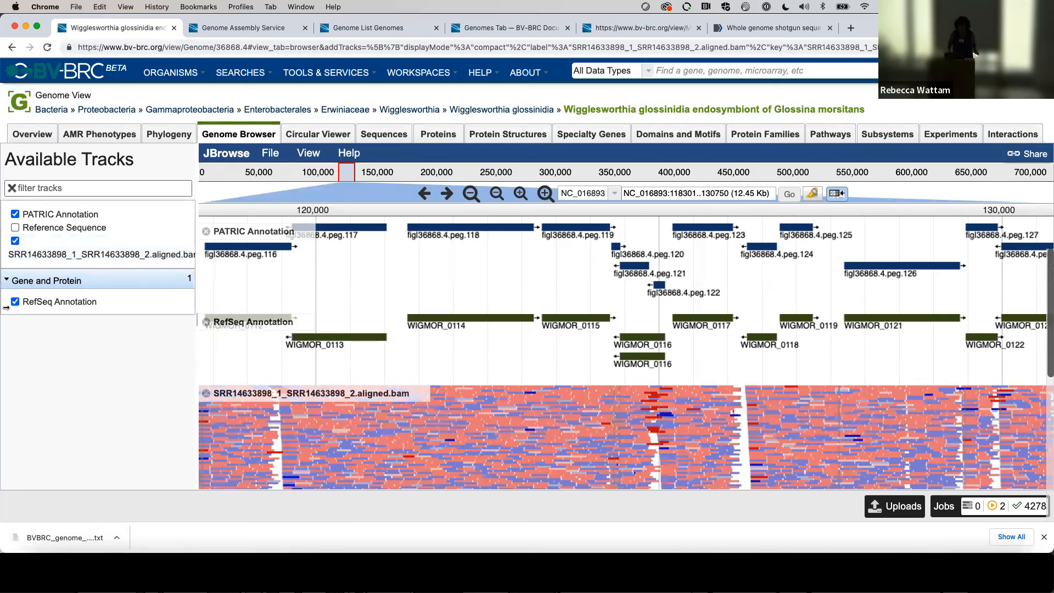
pyautogui.click(208, 325)
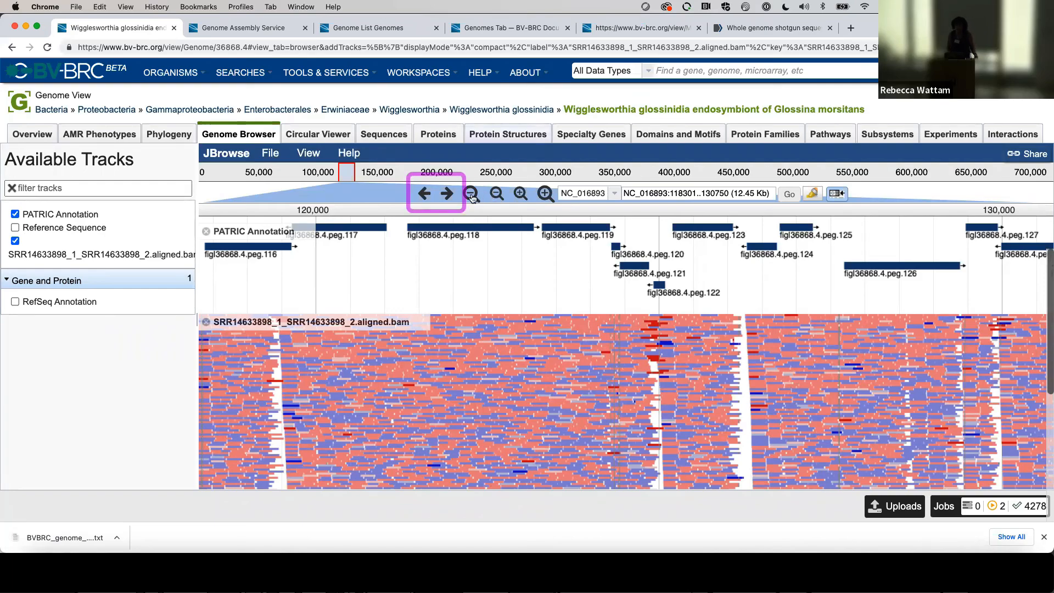
# Hide the reads aligned to the forward strand and those aligned to the reverse strand in the aligned.bam track
pyautogui.click(447, 194)
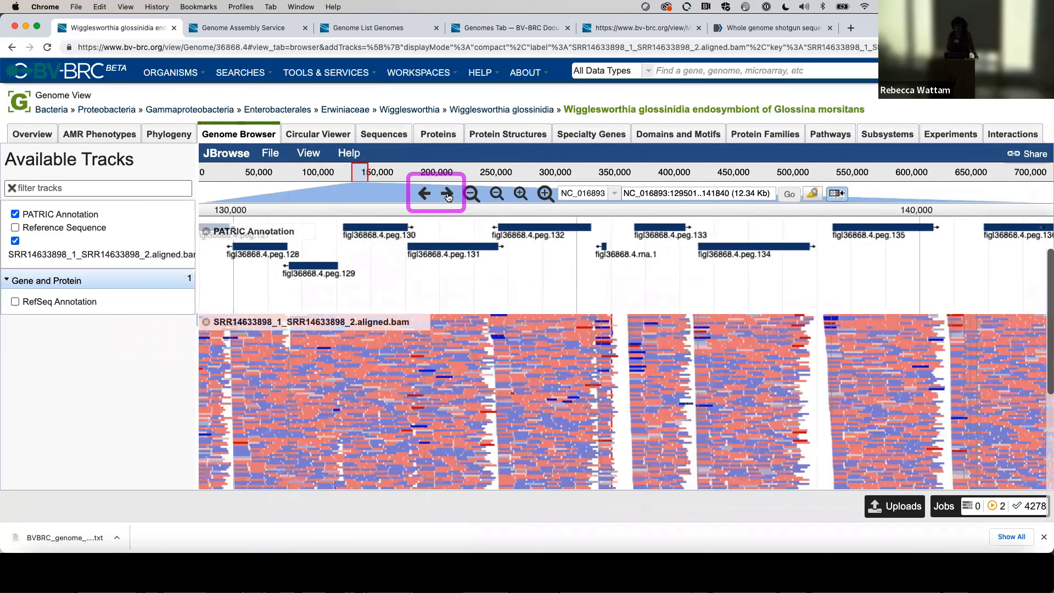
pyautogui.click(422, 325)
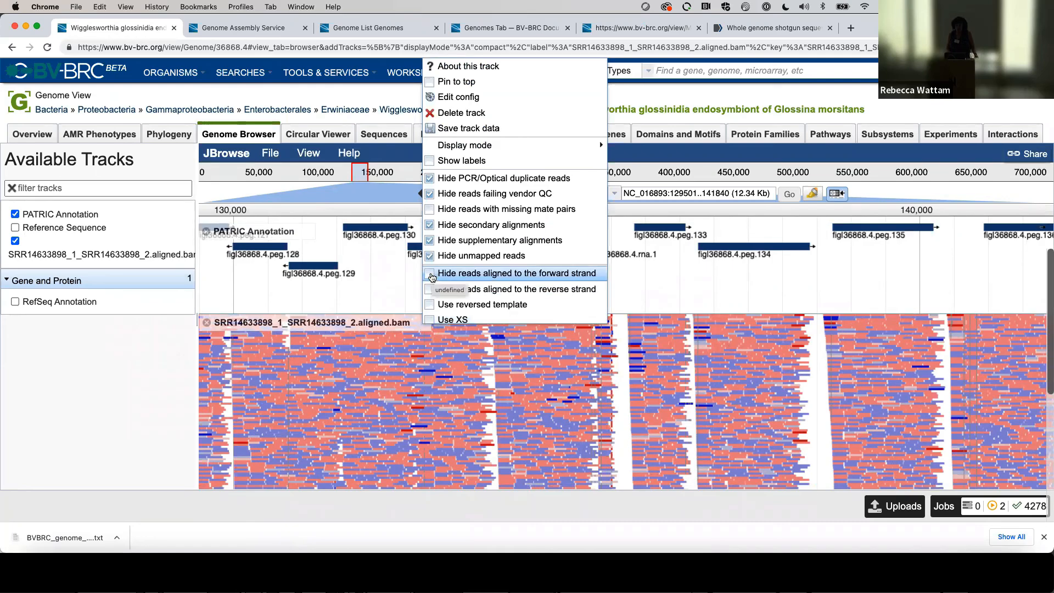
pyautogui.click(432, 277)
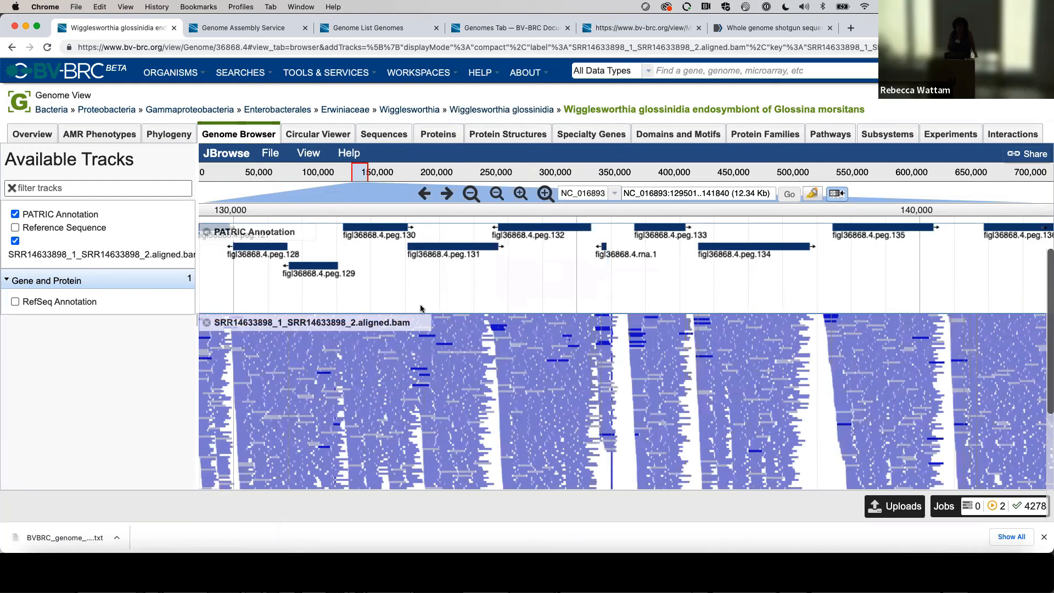
pyautogui.click(424, 323)
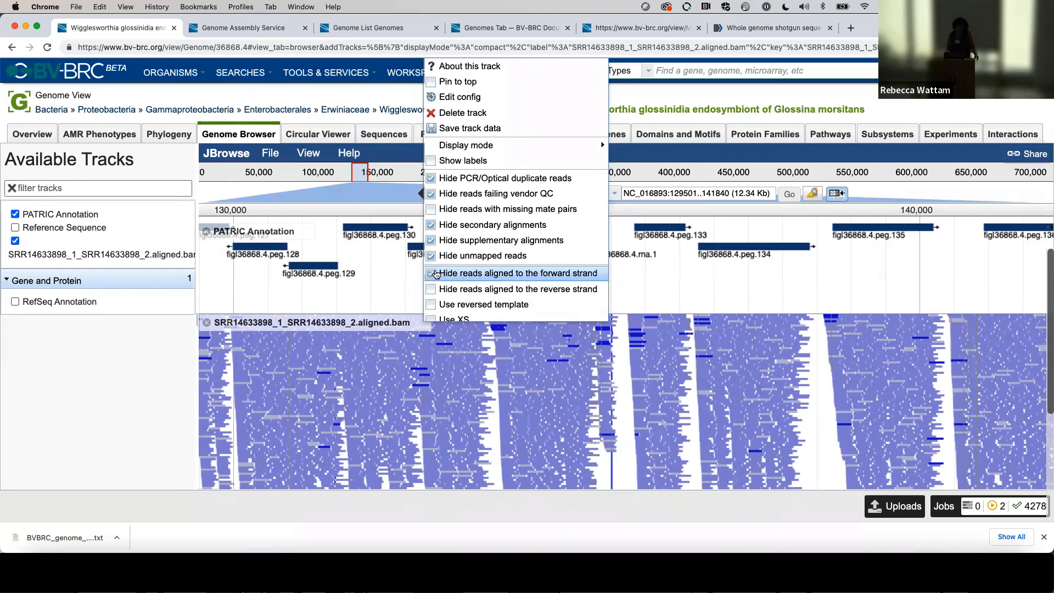
pyautogui.click(434, 290)
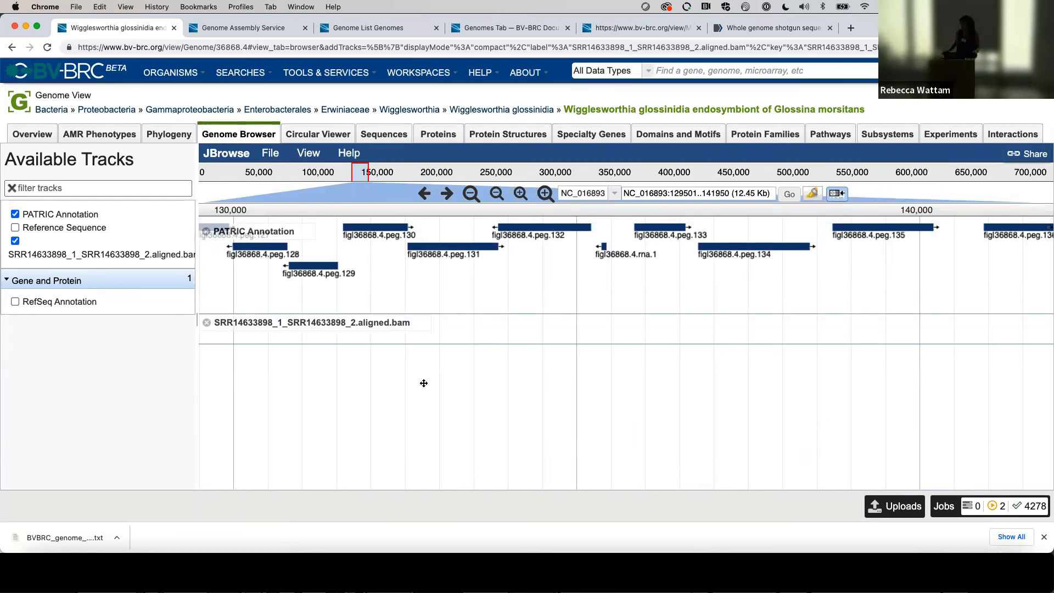
# Open the "Good alignment example" folder under FASTQ Utilities / Alignment in the BV-BRC Workshop workspace
pyautogui.click(424, 74)
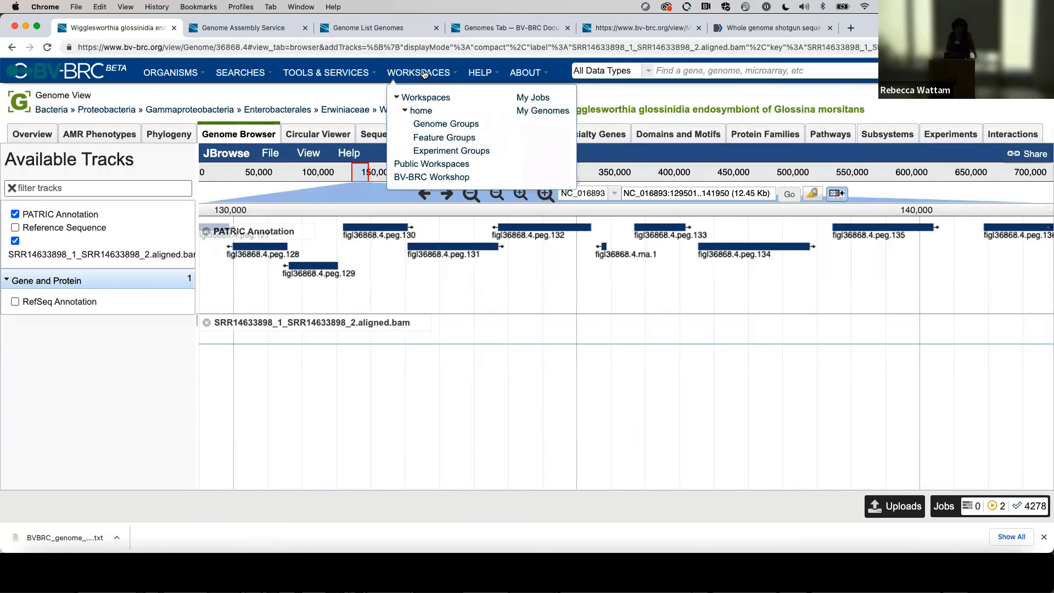
pyautogui.click(407, 177)
pyautogui.scroll(-1, 196, 193)
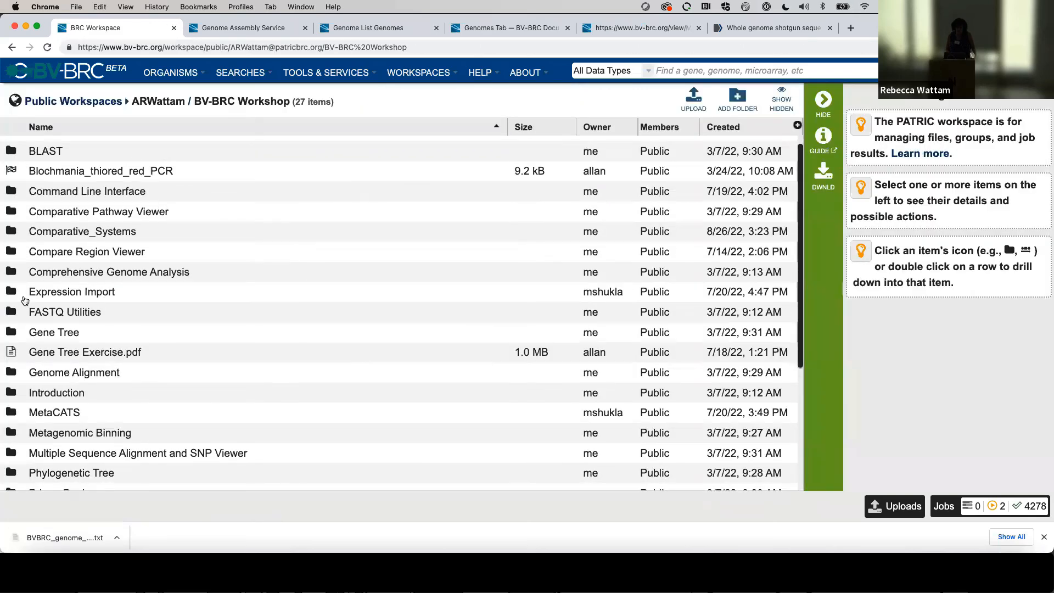
pyautogui.click(10, 314)
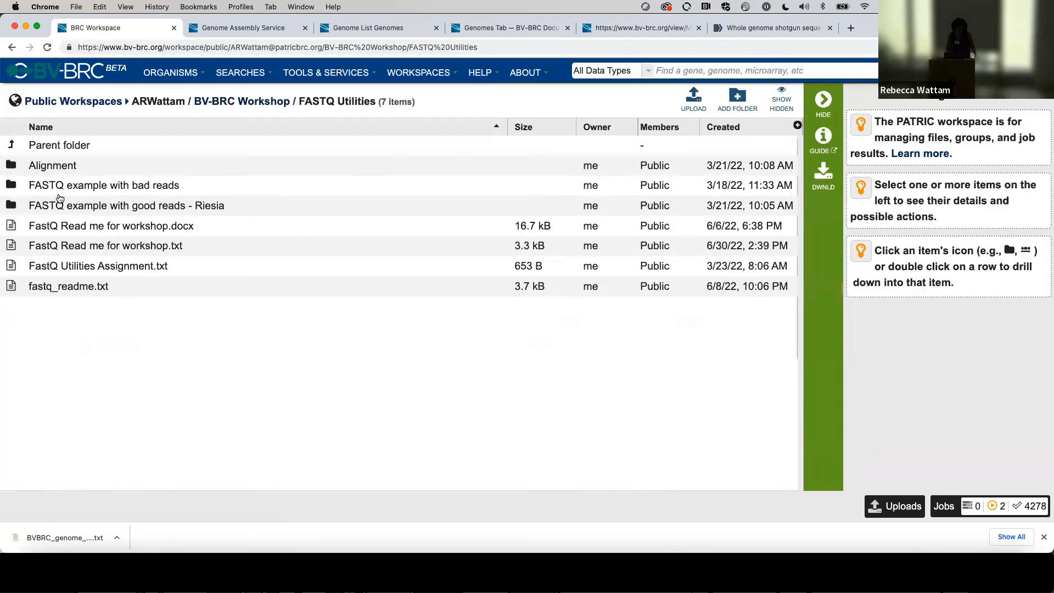
pyautogui.click(13, 171)
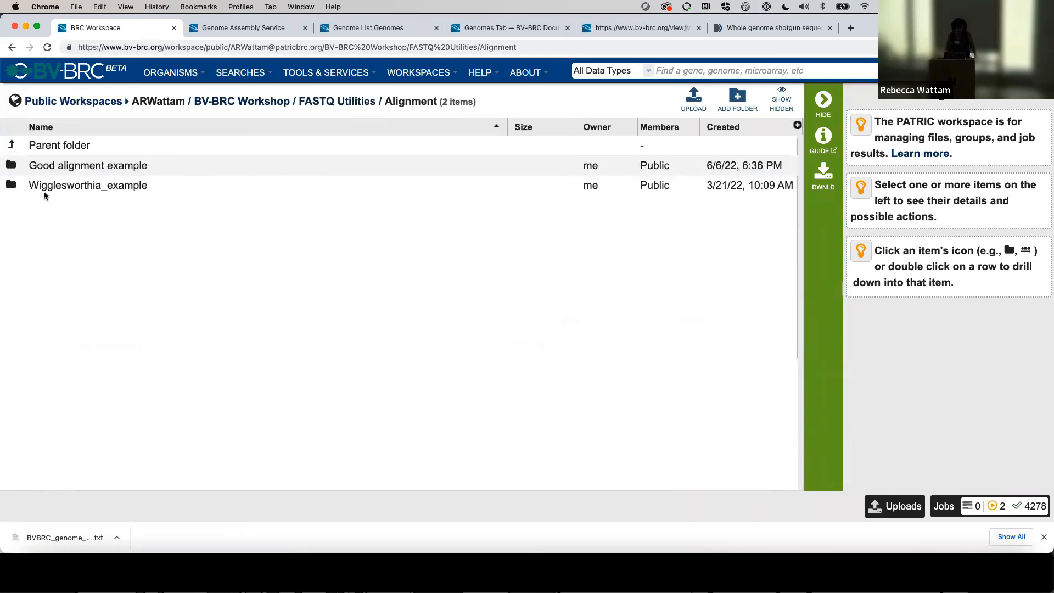
pyautogui.click(12, 168)
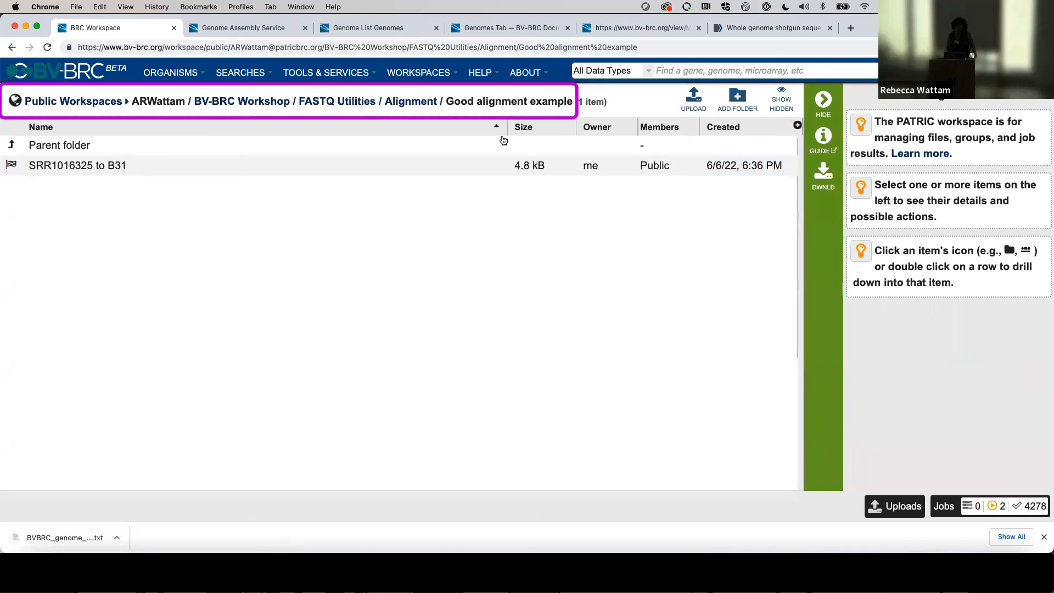
# Open the "SRR1016325 to B31" job result and view SRR1016325.all.bam.samstat.html
pyautogui.doubleClick(77, 166)
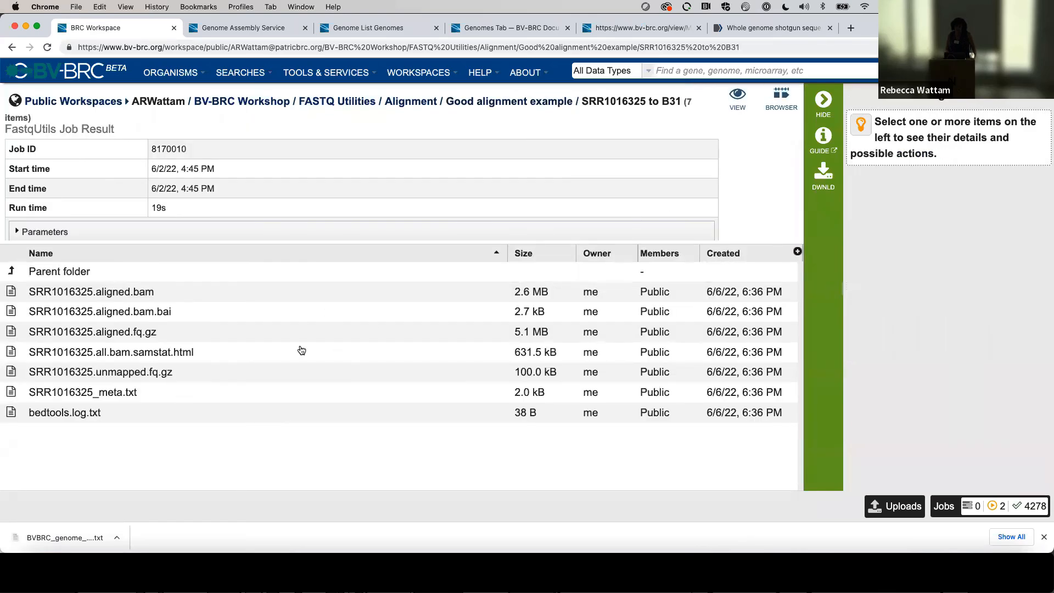
pyautogui.click(215, 352)
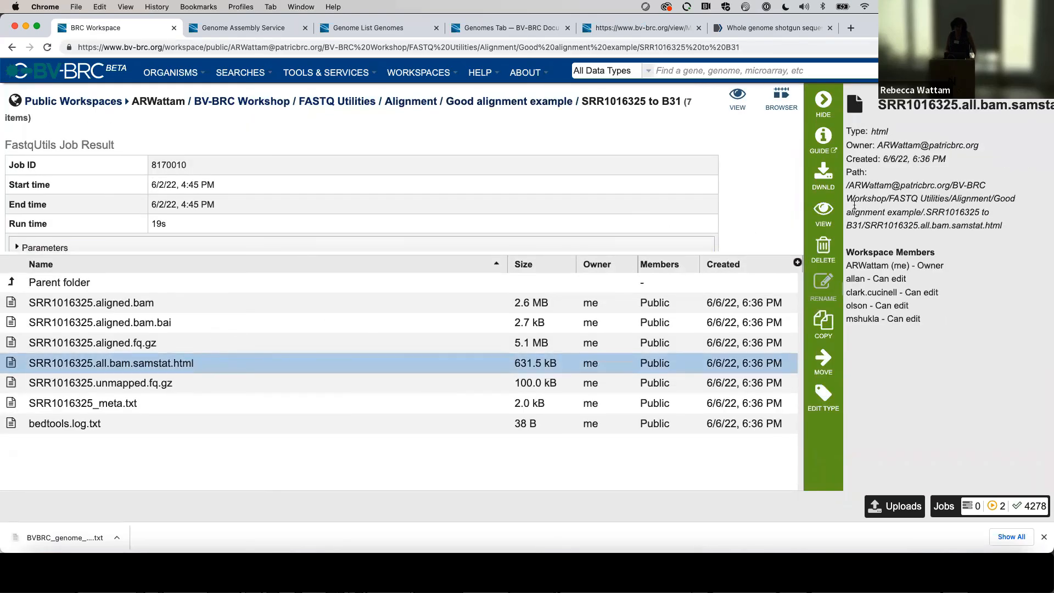
pyautogui.click(823, 214)
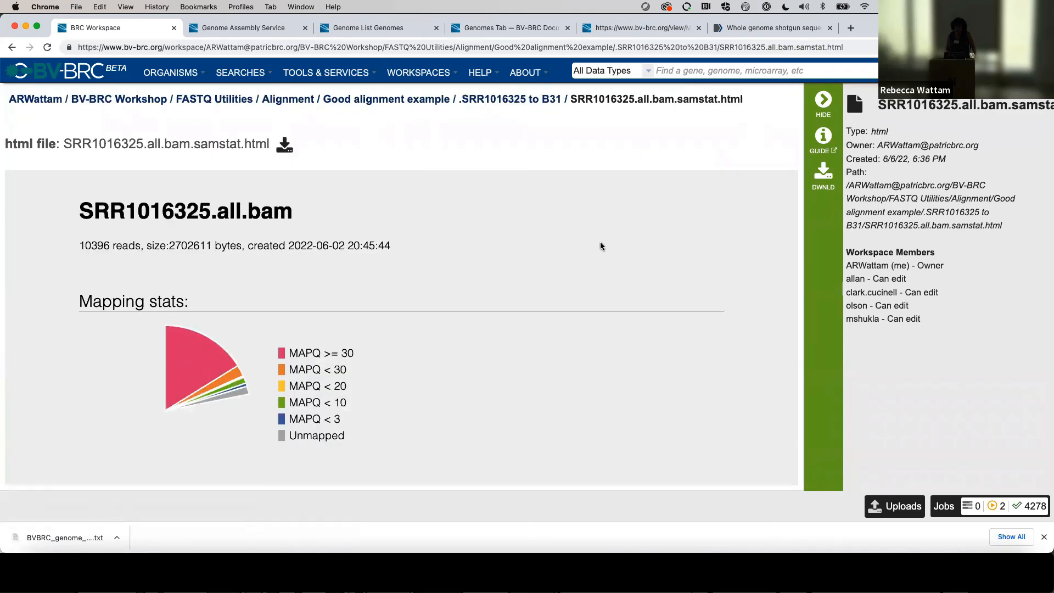
# Examine the mapping stats pie chart and the MAPQ interval table in the SRR1016325.all.bam report
pyautogui.scroll(-2, 601, 245)
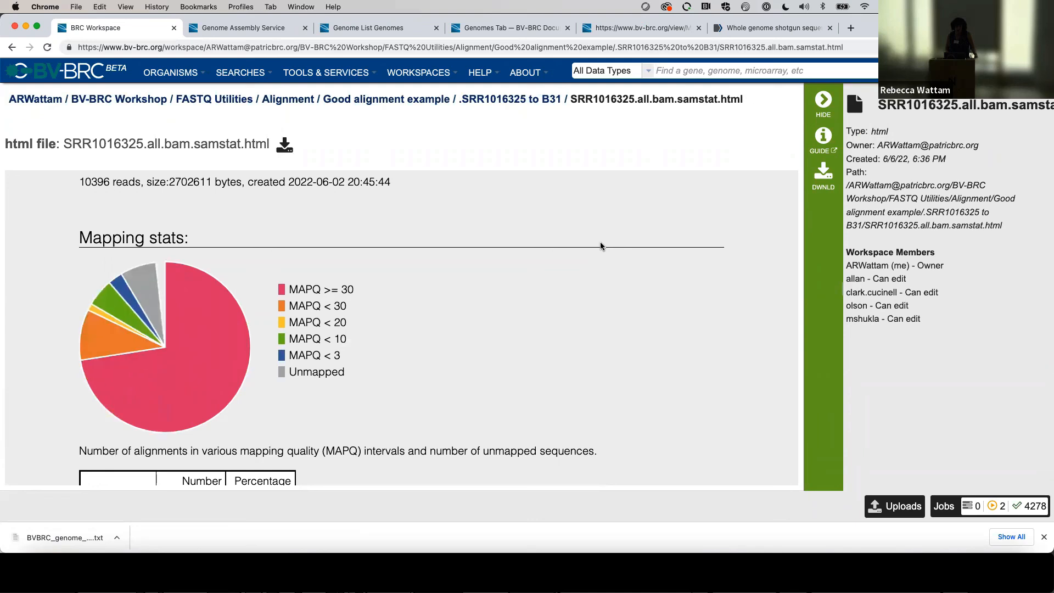
pyautogui.scroll(-1, 601, 246)
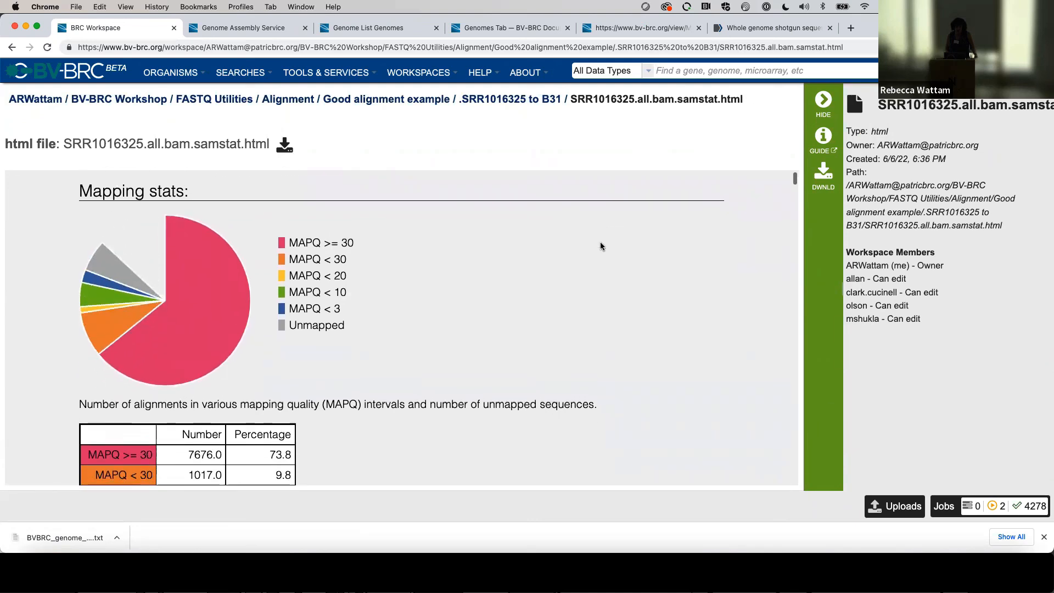
pyautogui.scroll(1, 601, 246)
pyautogui.scroll(1, 601, 246)
pyautogui.scroll(-3, 601, 246)
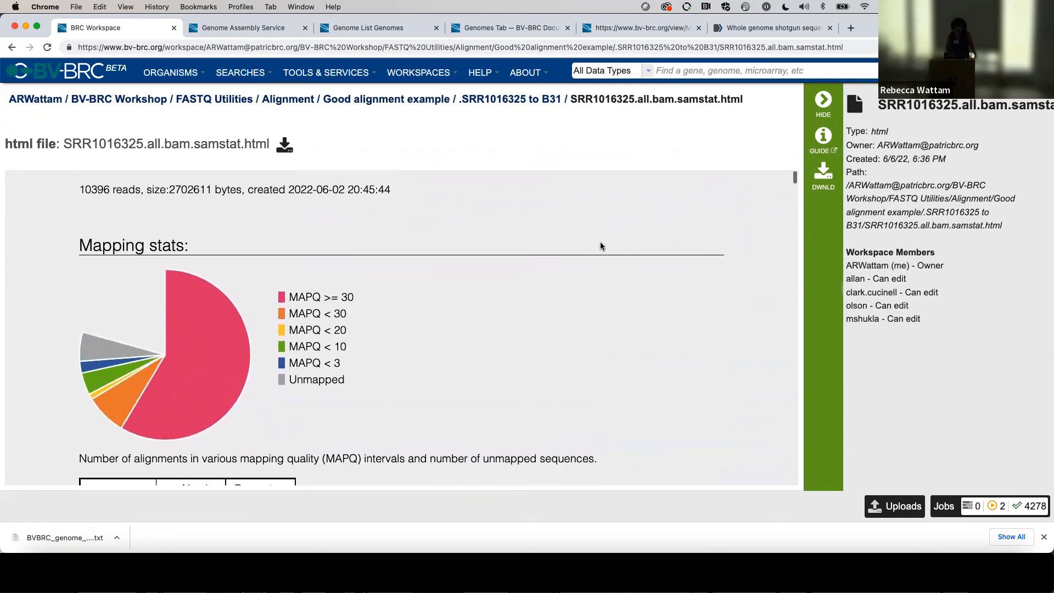
pyautogui.scroll(2, 601, 246)
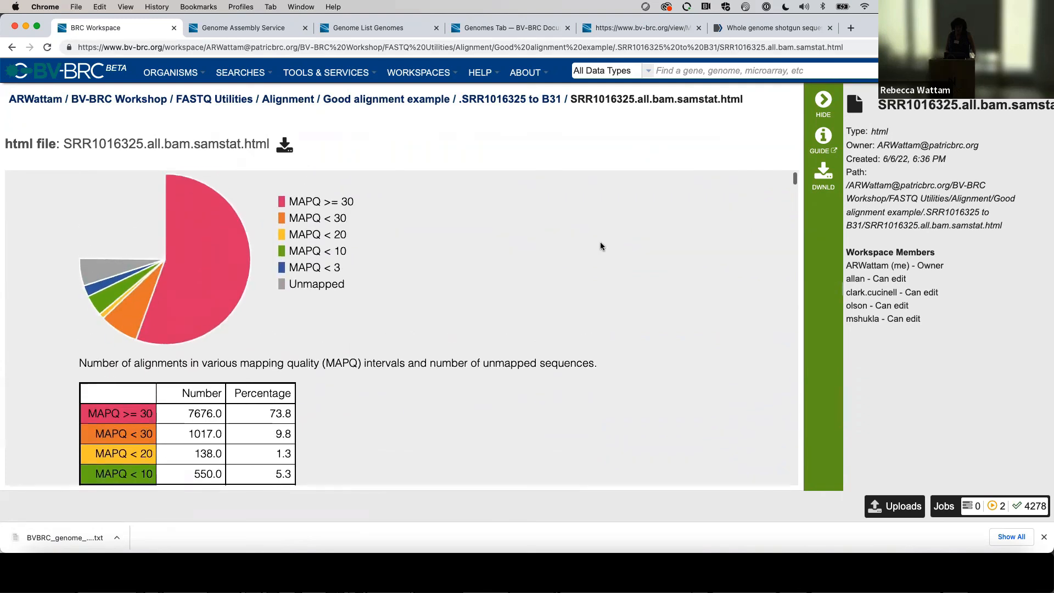
pyautogui.scroll(1, 601, 246)
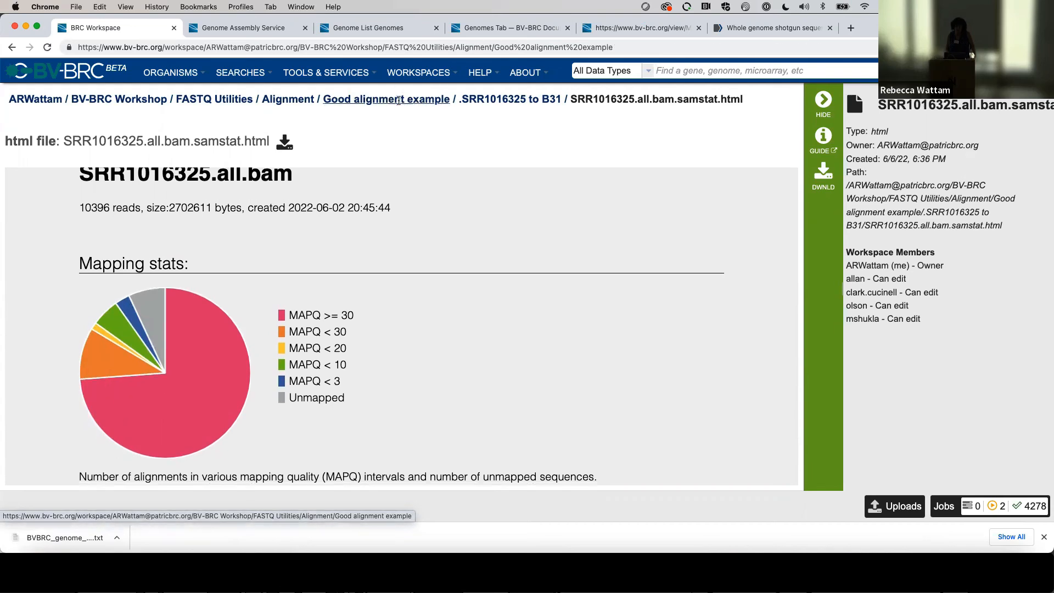
# Return to the "Good alignment example" folder, open the "SRR1016325 to B31" job result and show its tracks in the genome browser
pyautogui.click(400, 101)
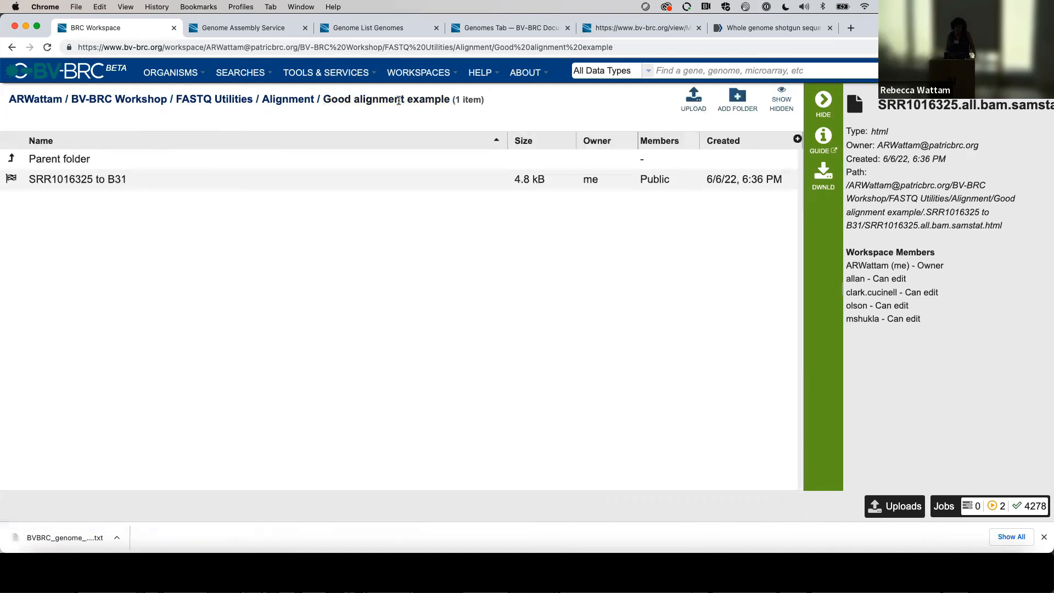
pyautogui.click(35, 185)
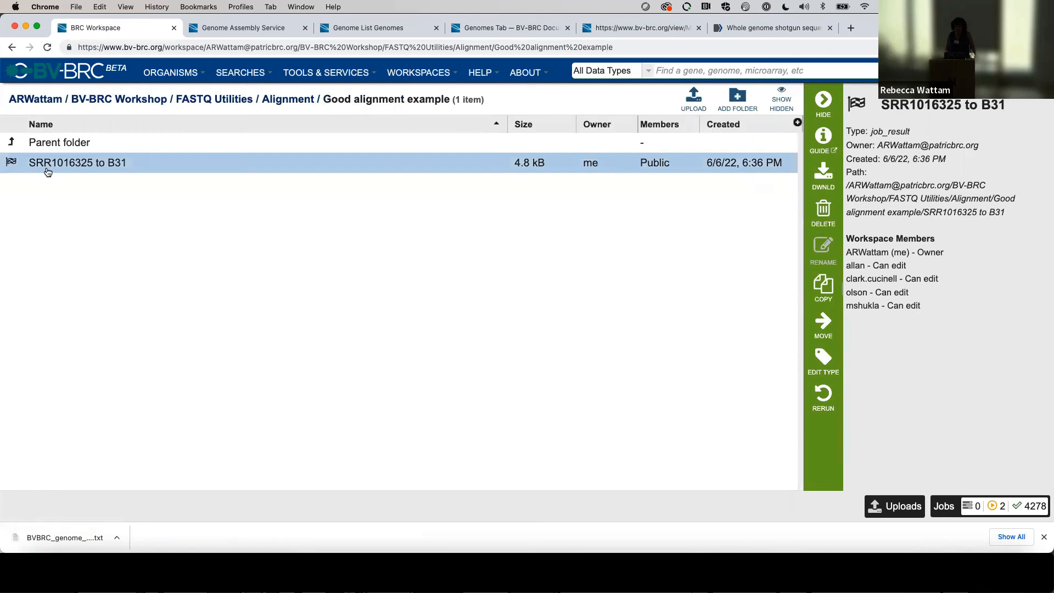
pyautogui.doubleClick(46, 167)
pyautogui.click(782, 100)
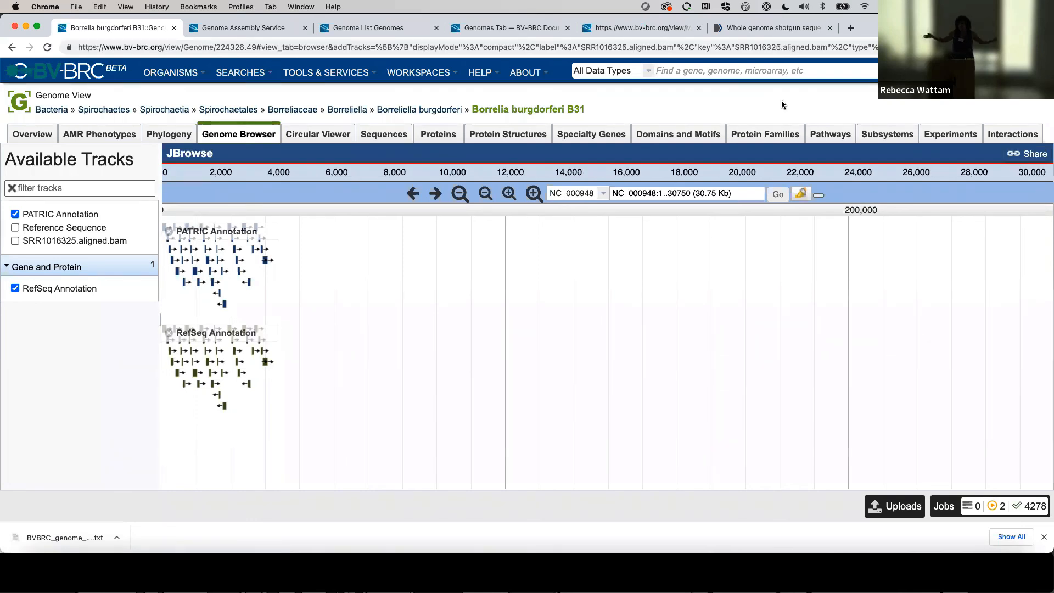
# Zoom the Borrelia burgdorferi B31 genome browser in to the NC_000948:21592..22240 region
pyautogui.click(530, 196)
pyautogui.click(530, 196)
pyautogui.click(410, 194)
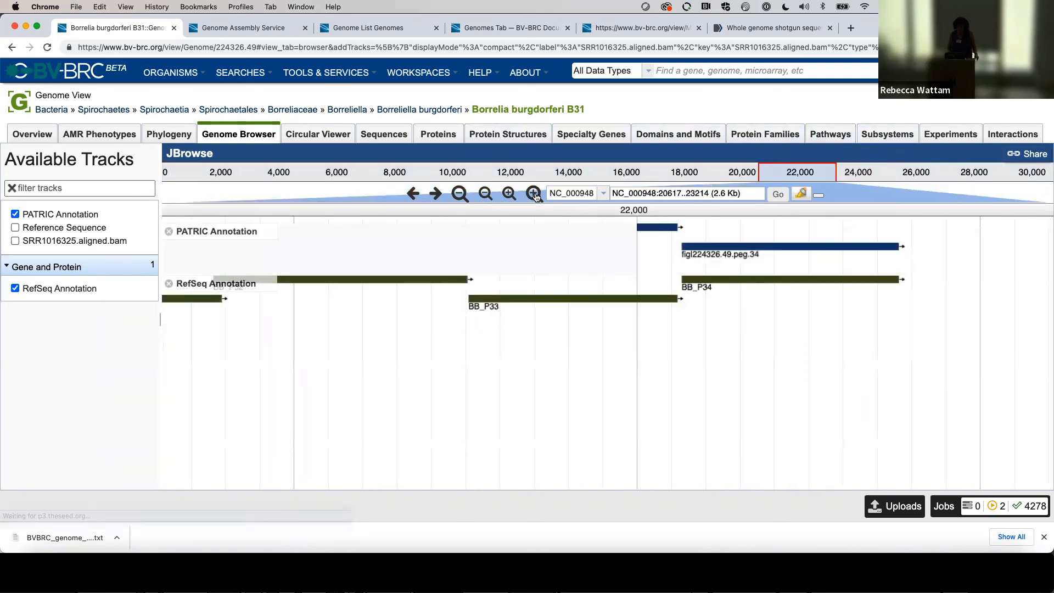
pyautogui.click(534, 194)
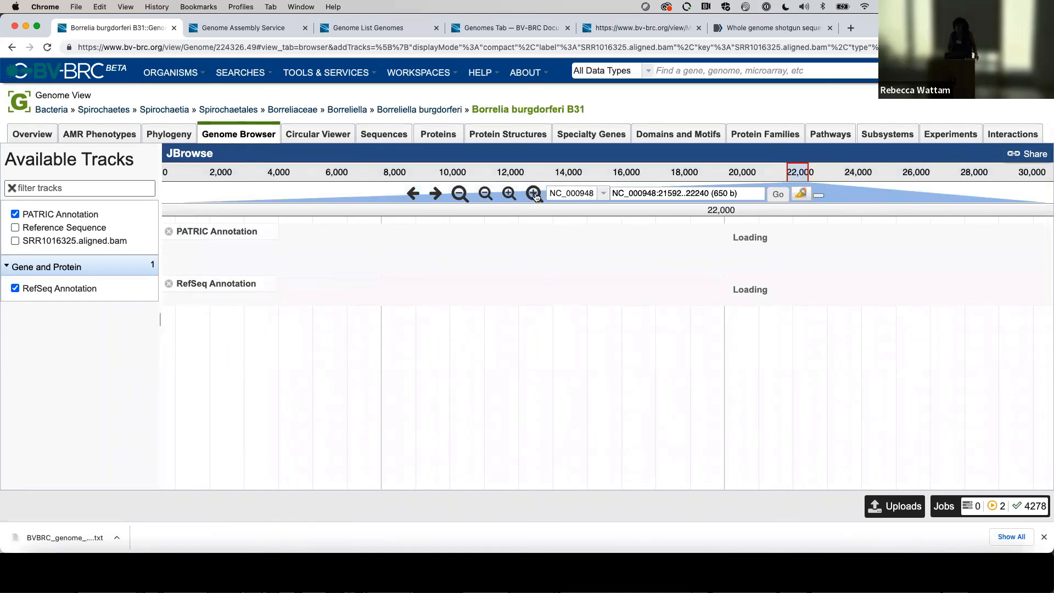
# In the Genome Assembly Service browser tab, open BV-BRC Workshop / FASTQ Utilities / Alignment / Good alignment example
pyautogui.click(209, 26)
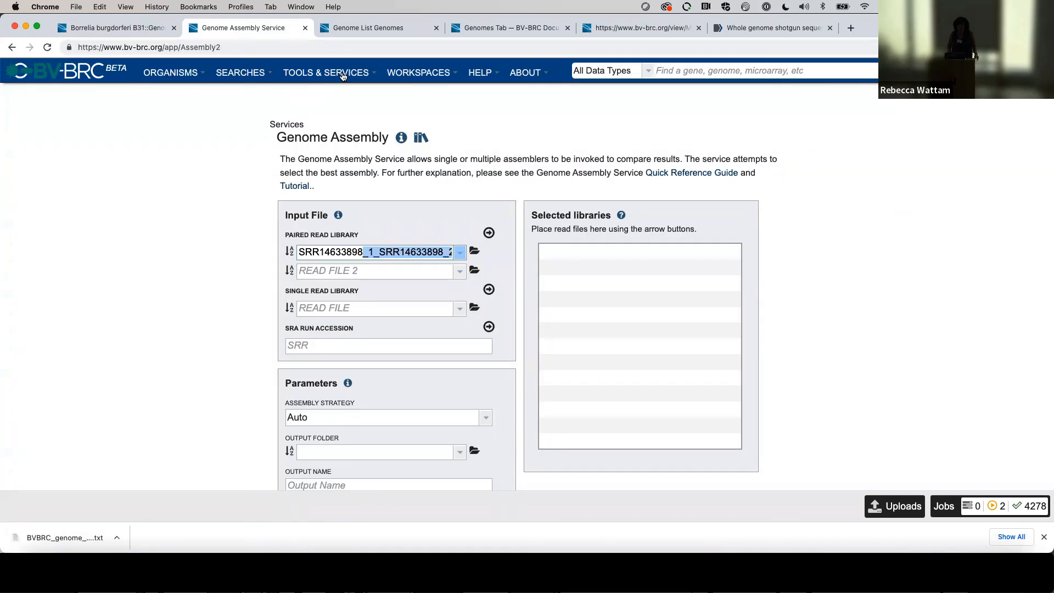
pyautogui.click(409, 75)
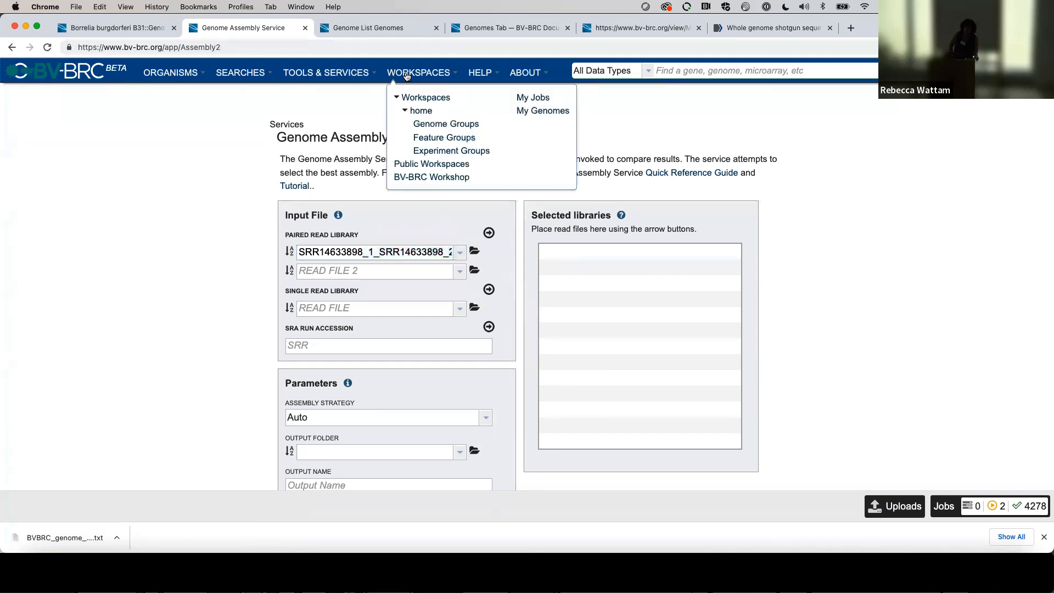
pyautogui.click(411, 177)
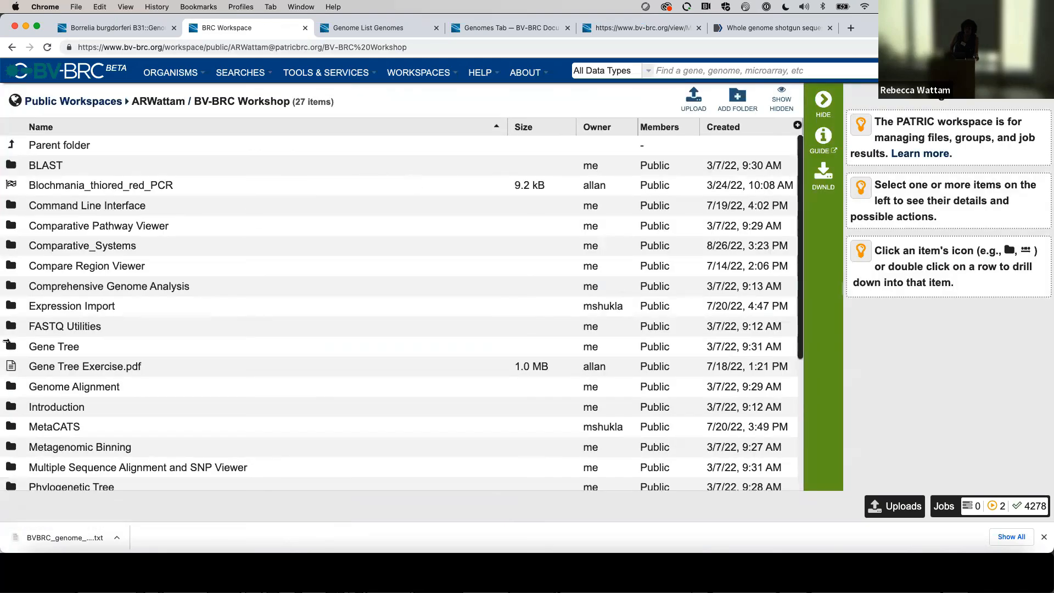
pyautogui.click(12, 328)
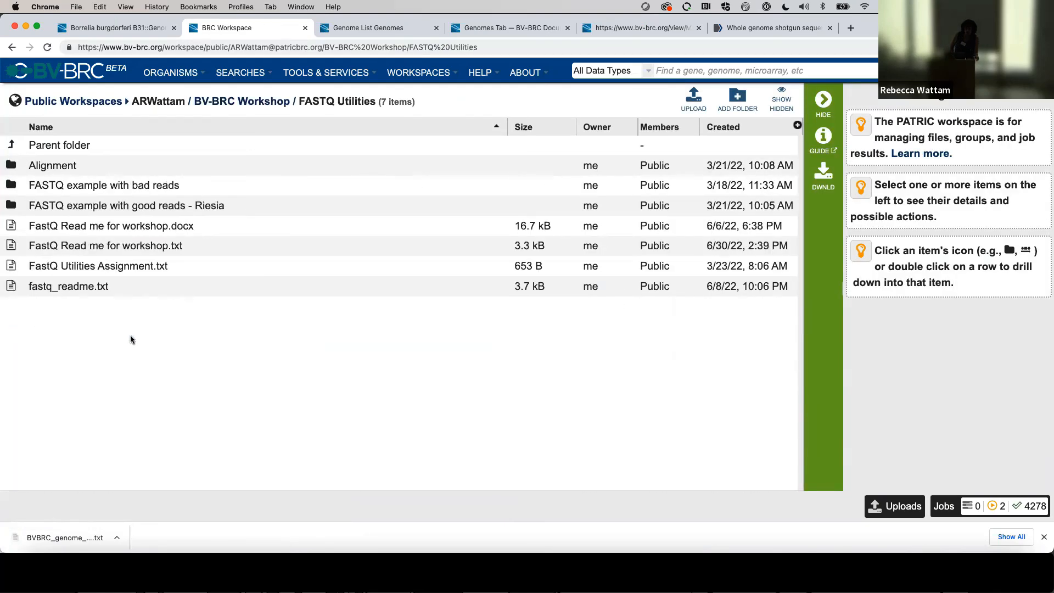
pyautogui.click(12, 166)
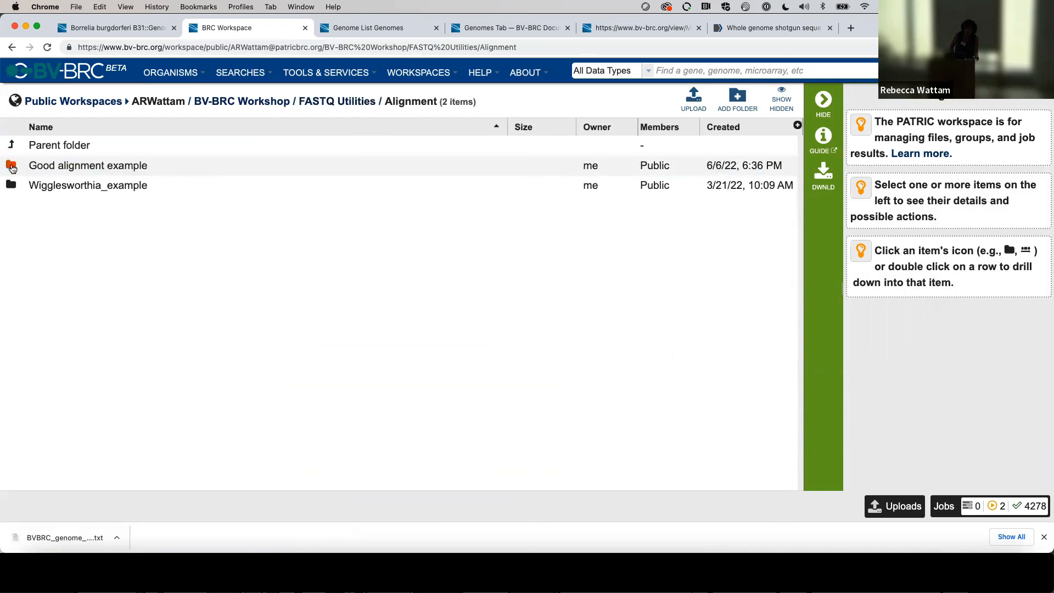
pyautogui.click(12, 166)
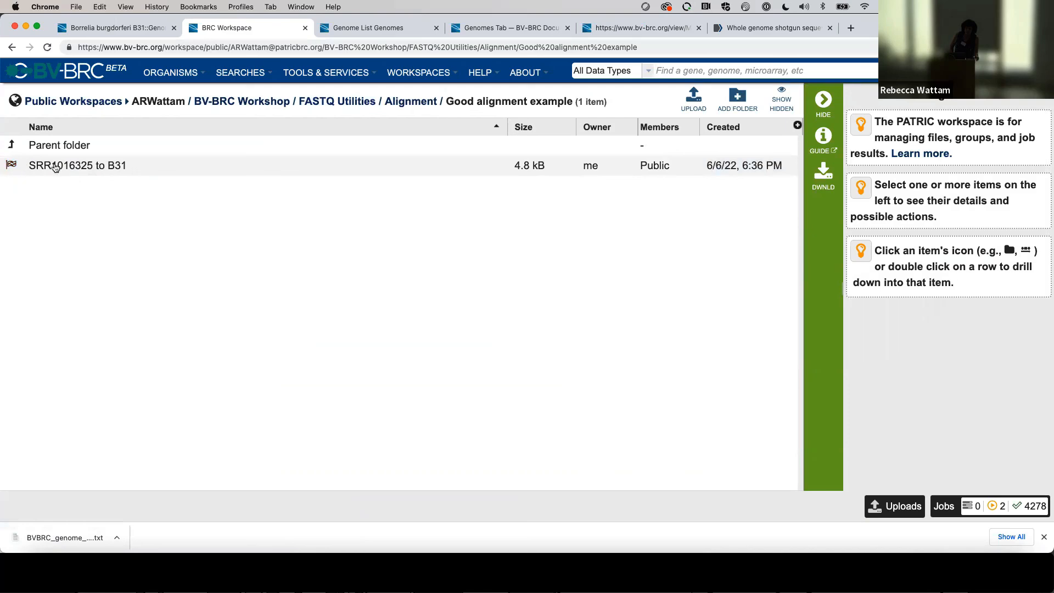
# Open the "SRR1016325 to B31" job result, view its SRR1016325.all.bam.samstat.html report and return to the job result
pyautogui.doubleClick(55, 166)
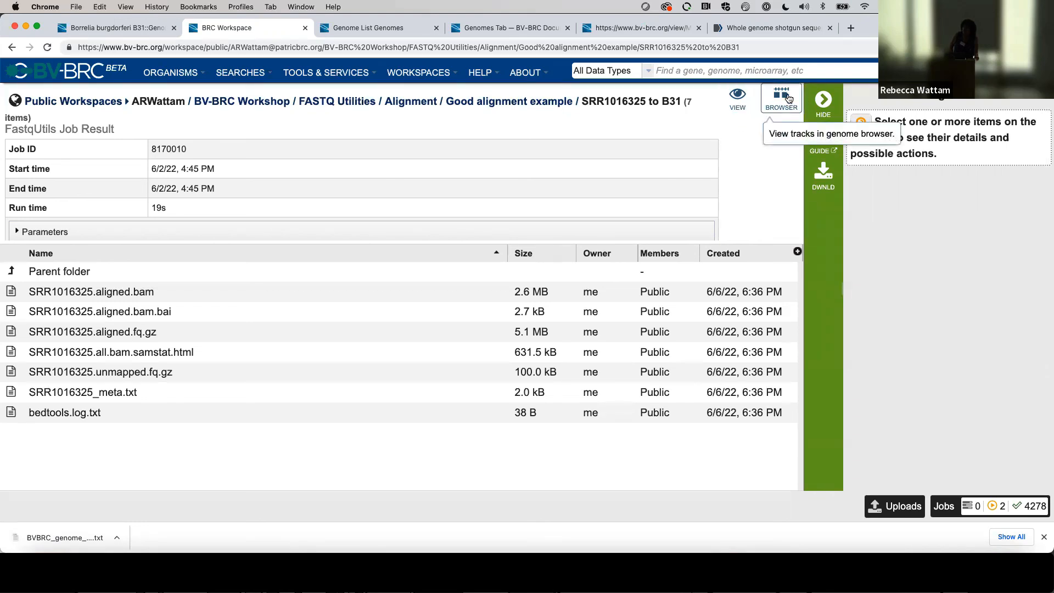
pyautogui.click(739, 102)
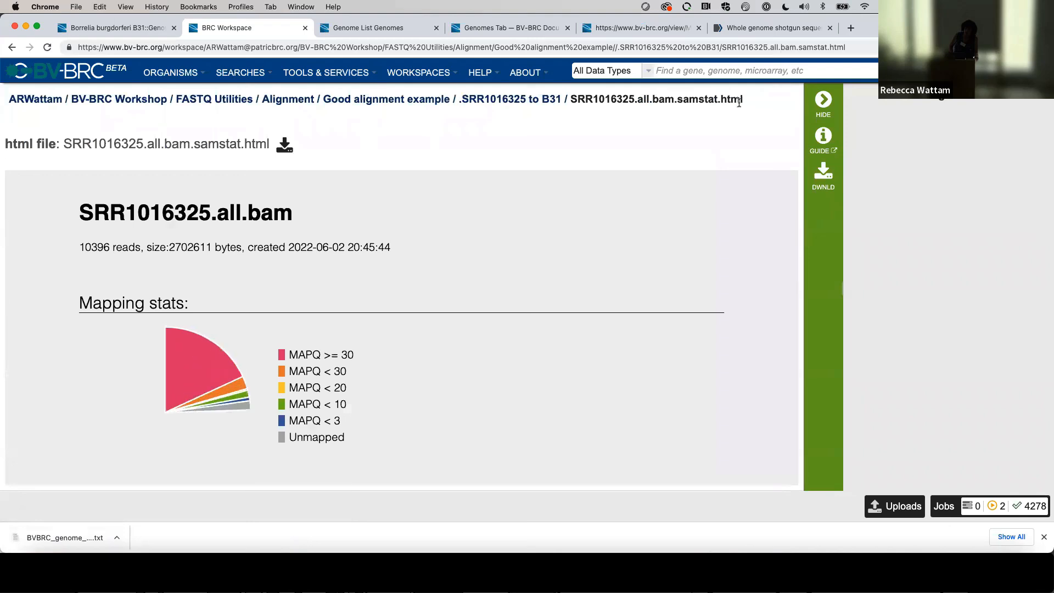
pyautogui.click(10, 48)
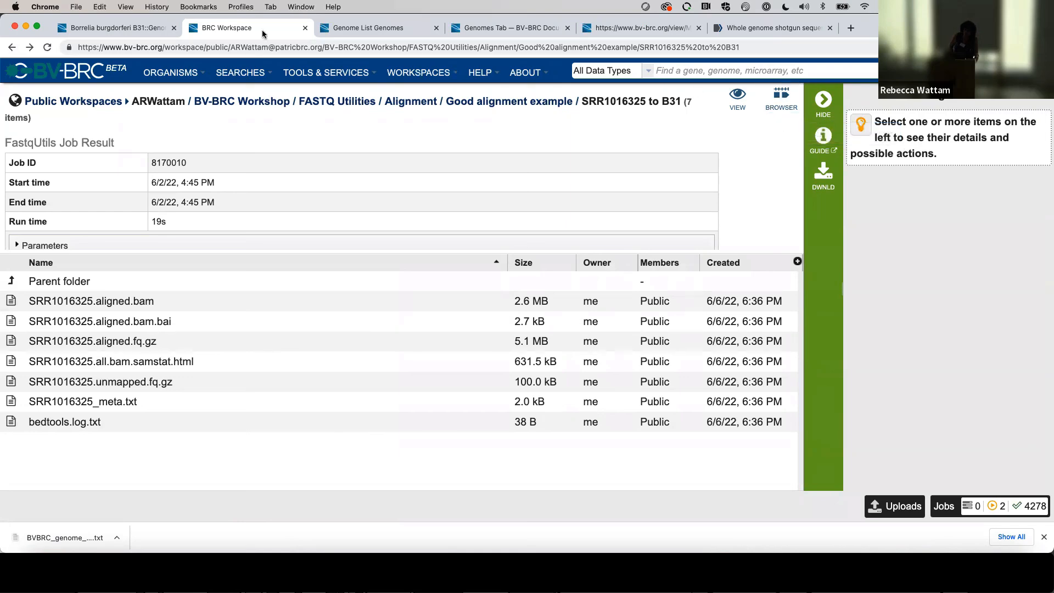
# Go back to the Borrelia burgdorferi B31 genome browser and display the SRR1016325.aligned.bam track
pyautogui.click(119, 31)
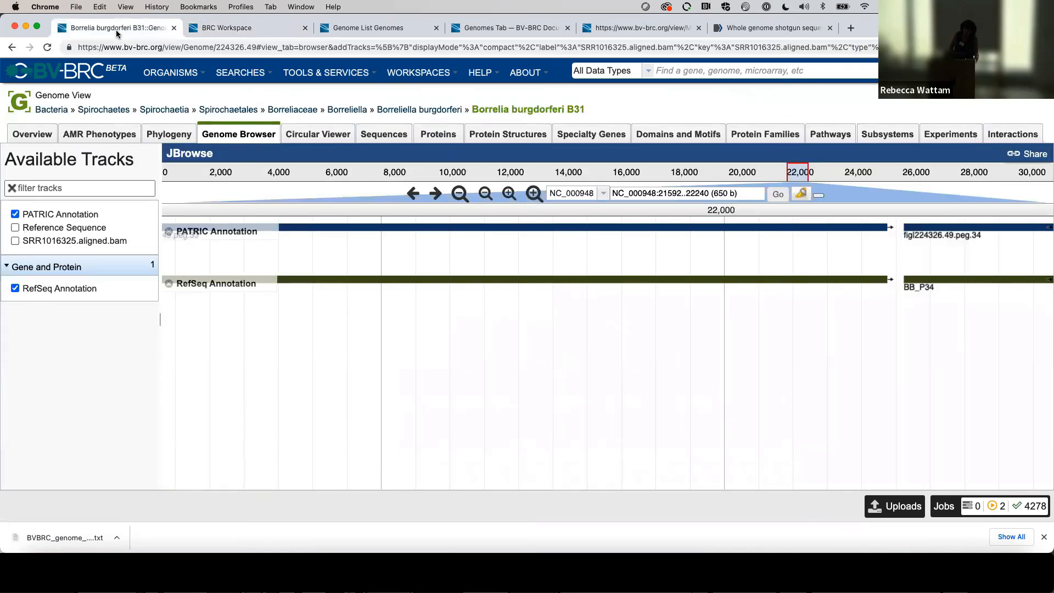
pyautogui.click(15, 241)
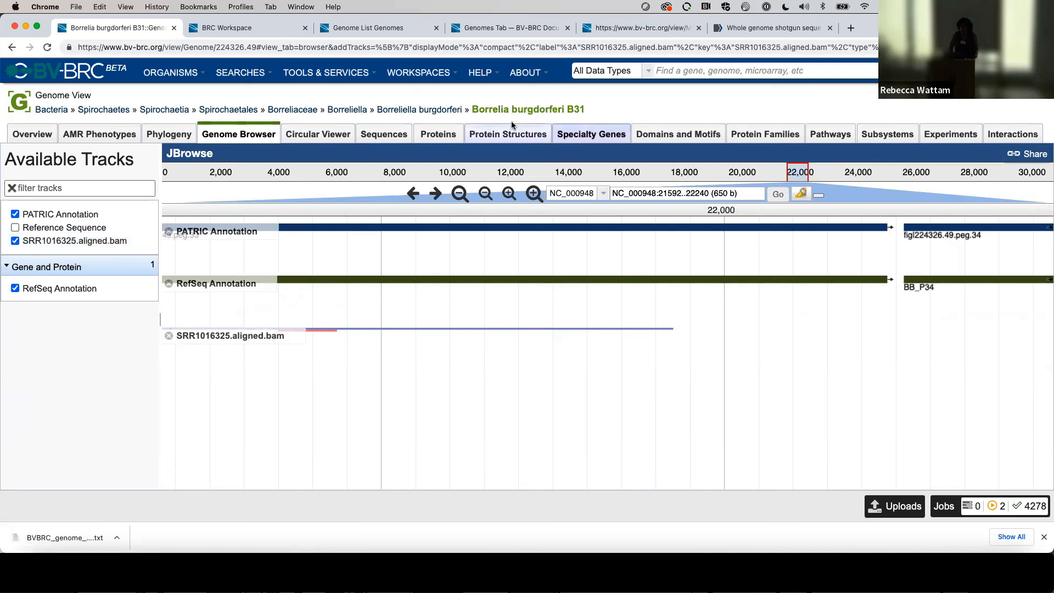
pyautogui.click(604, 194)
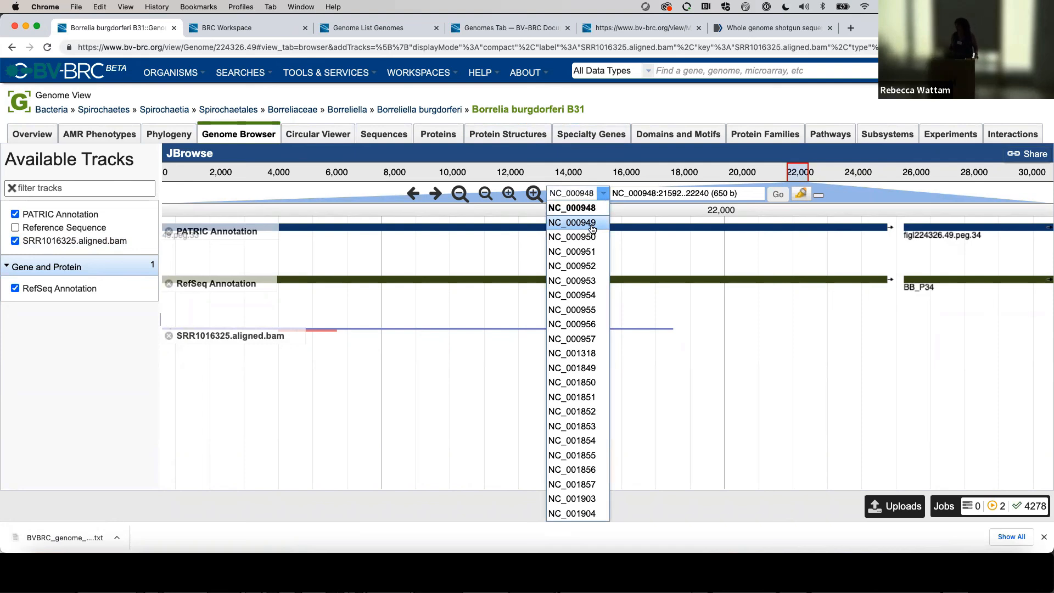
pyautogui.click(844, 443)
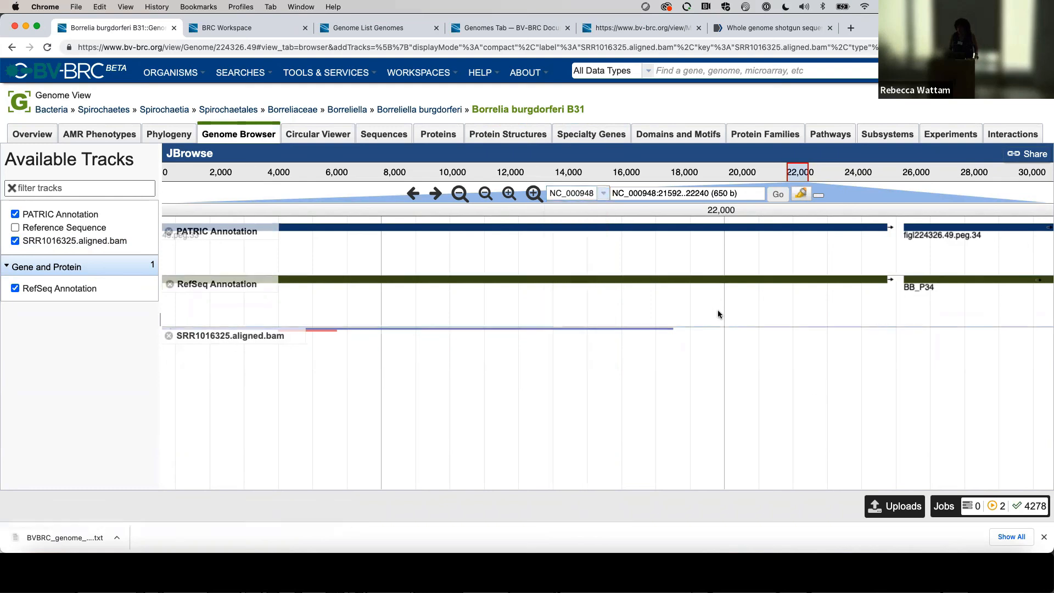
pyautogui.moveTo(693, 233)
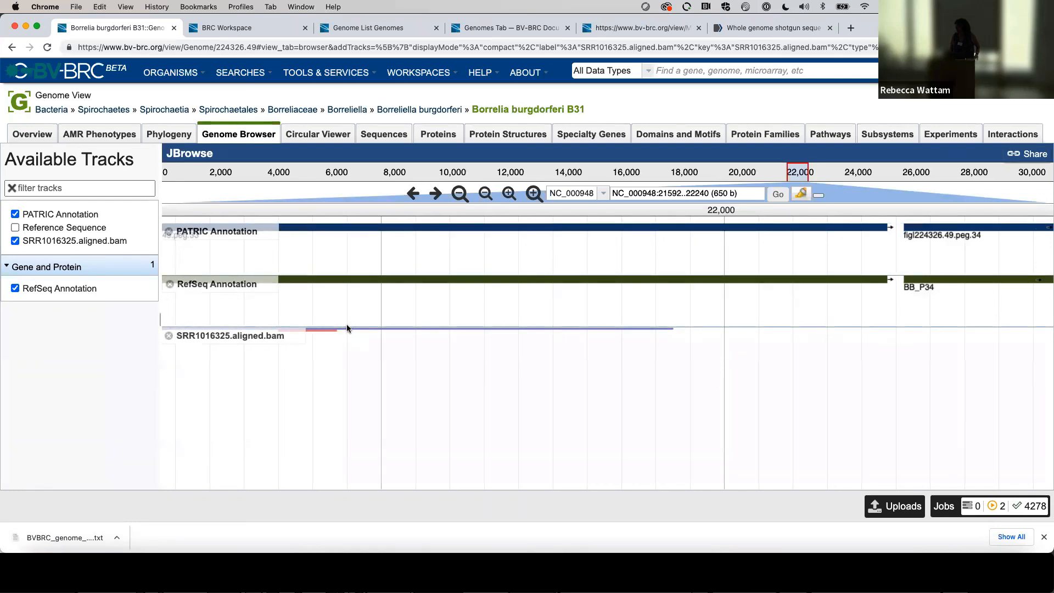
# Switch the genome browser to sequence NC_000954 and view the SRR1016325.aligned.bam reads below the annotation tracks
pyautogui.click(604, 194)
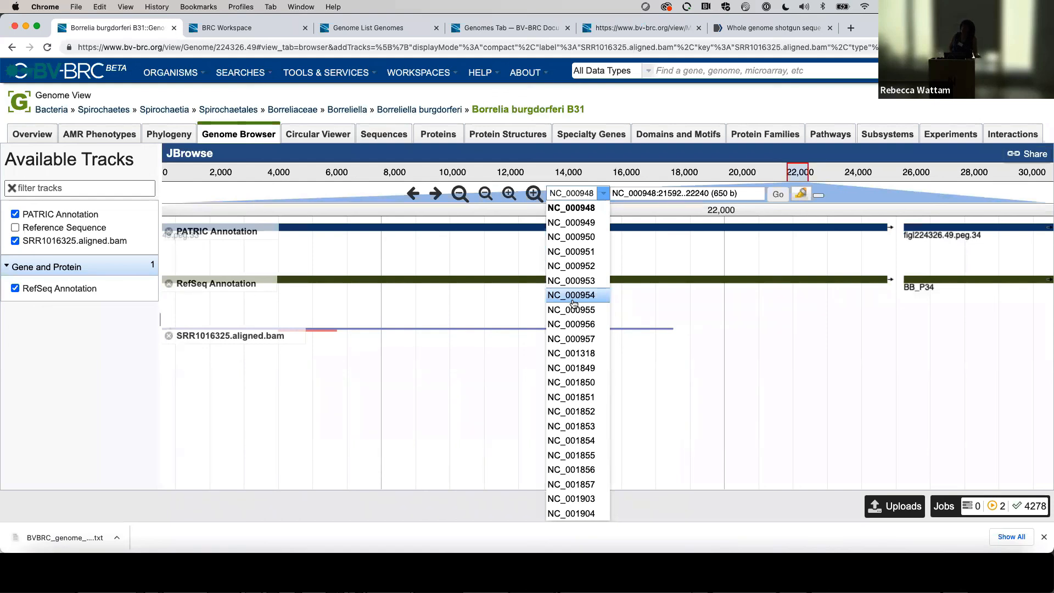
pyautogui.click(571, 304)
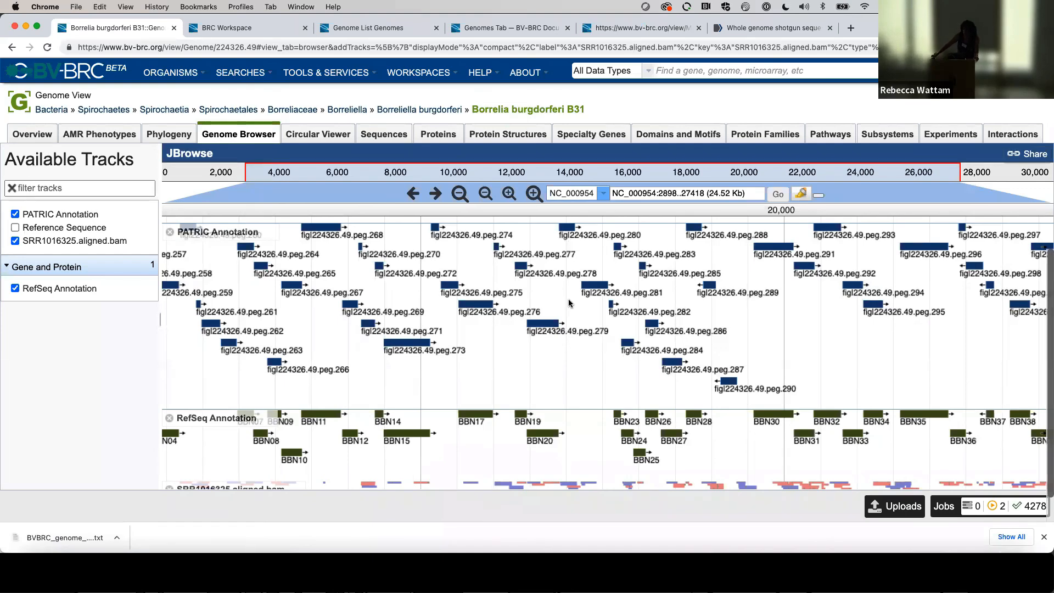
pyautogui.scroll(-2, 569, 303)
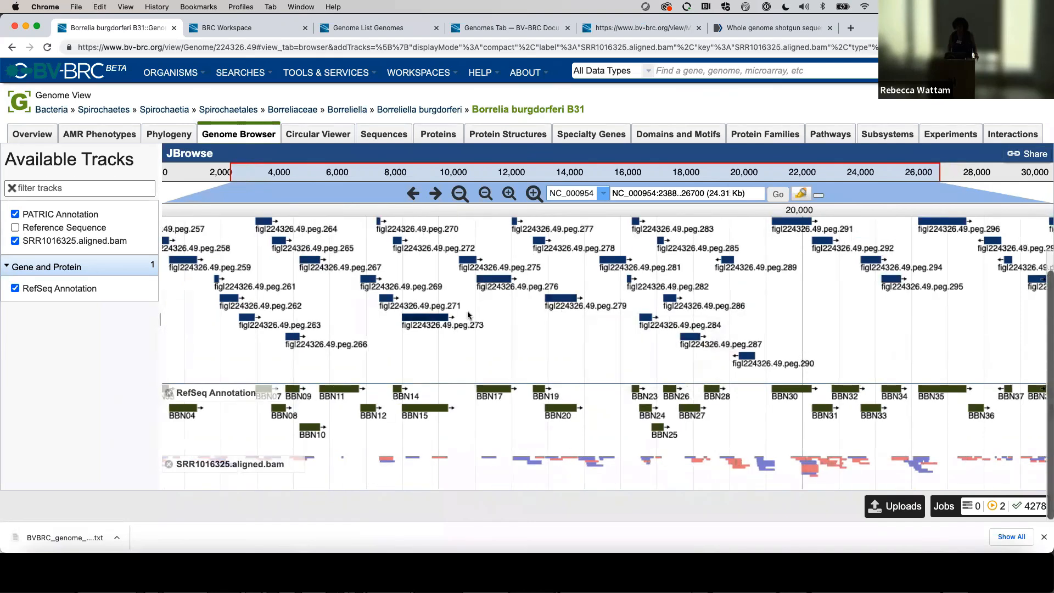